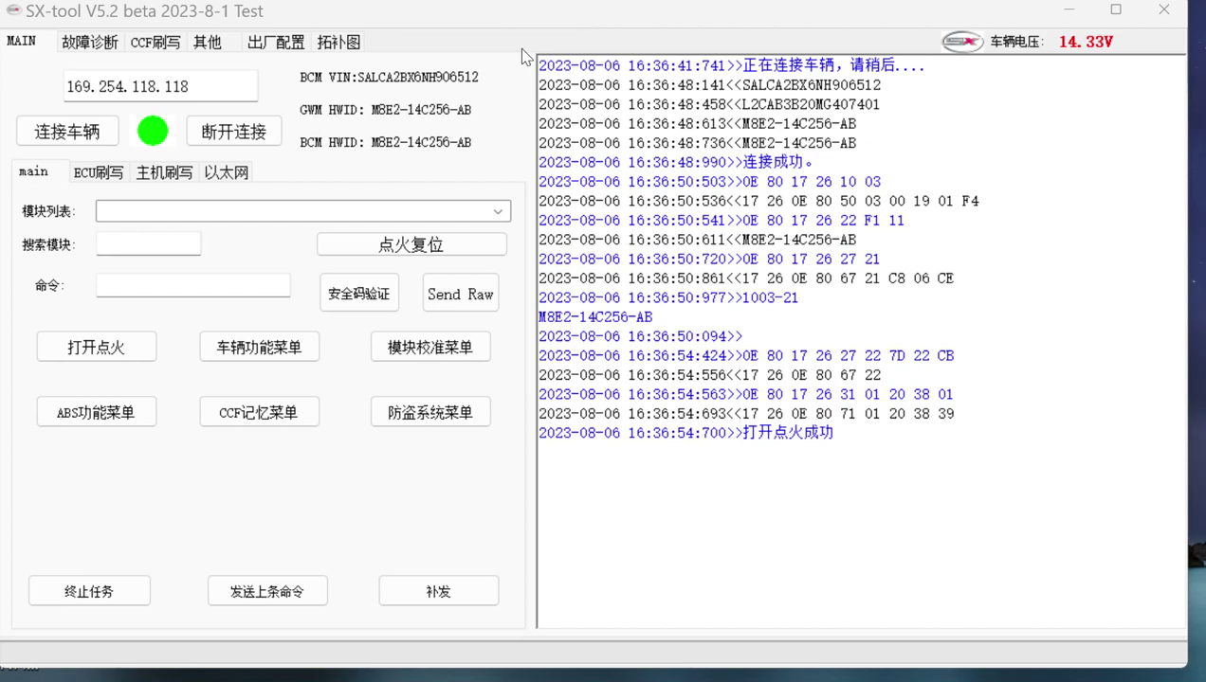
Step: Enter 17E0 as the module address in the module list (模块列表)
{"action": "left_click", "coordinate": [119, 211]}
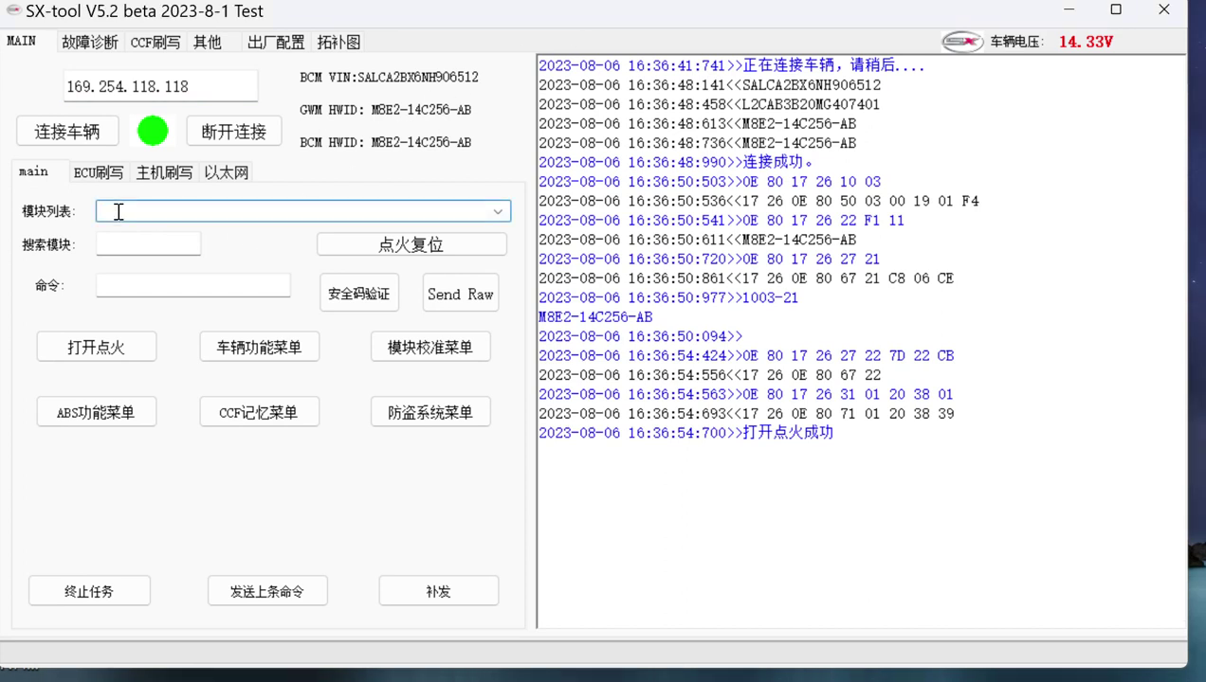
{"action": "type", "text": "17E0"}
Step: Filter the modules with the search term 发 and show the matching entries in the module list
{"action": "left_click", "coordinate": [131, 245]}
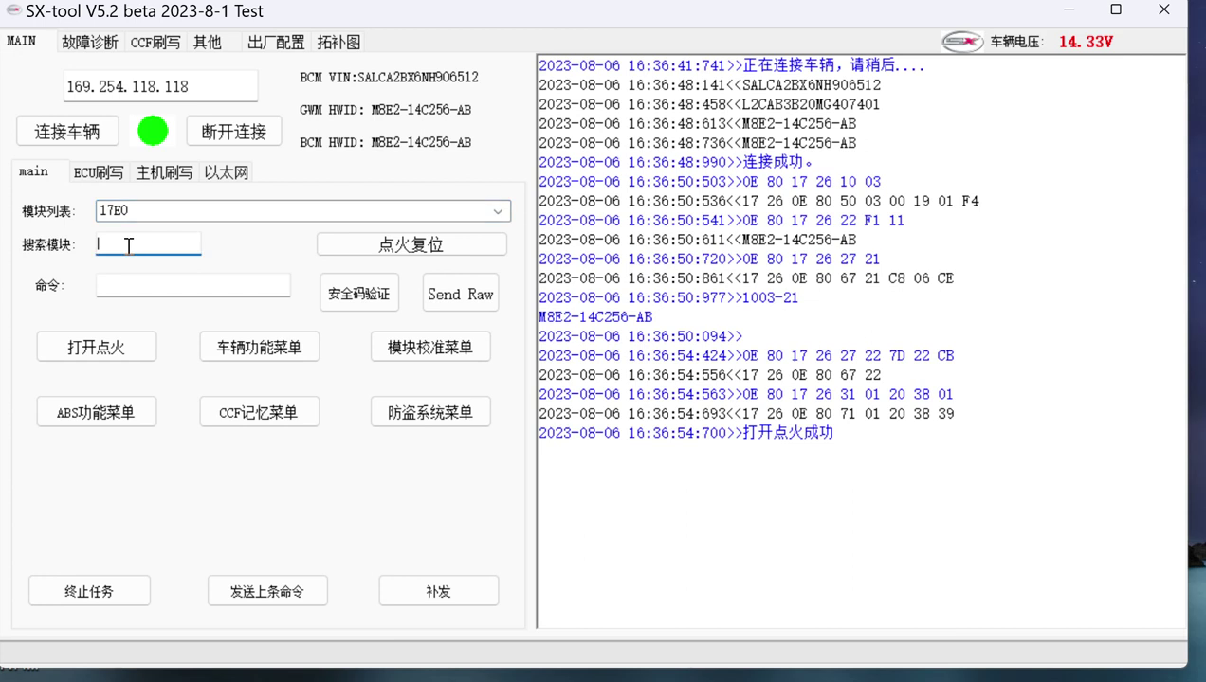
{"action": "type", "text": "FA"}
{"action": "key", "text": "BackSpace"}
{"action": "key", "text": "BackSpace"}
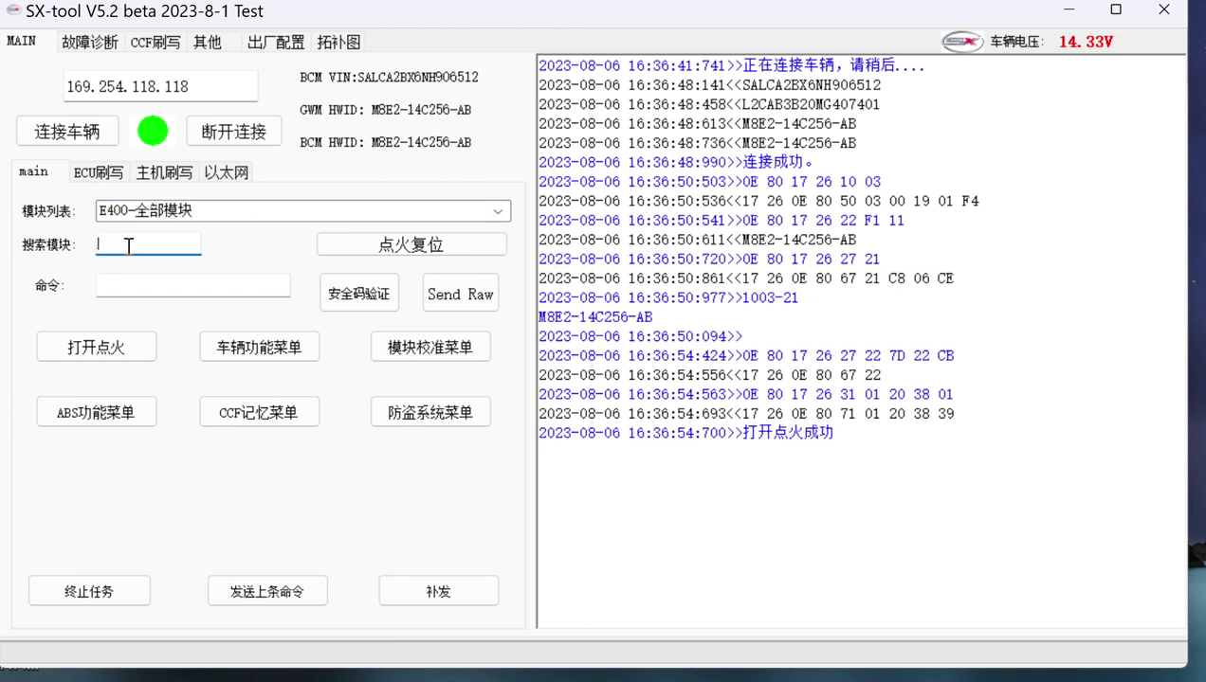
{"action": "key", "text": "Caps_Lock"}
{"action": "type", "text": "d"}
{"action": "key", "text": "BackSpace"}
{"action": "type", "text": "fa"}
{"action": "key", "text": "space"}
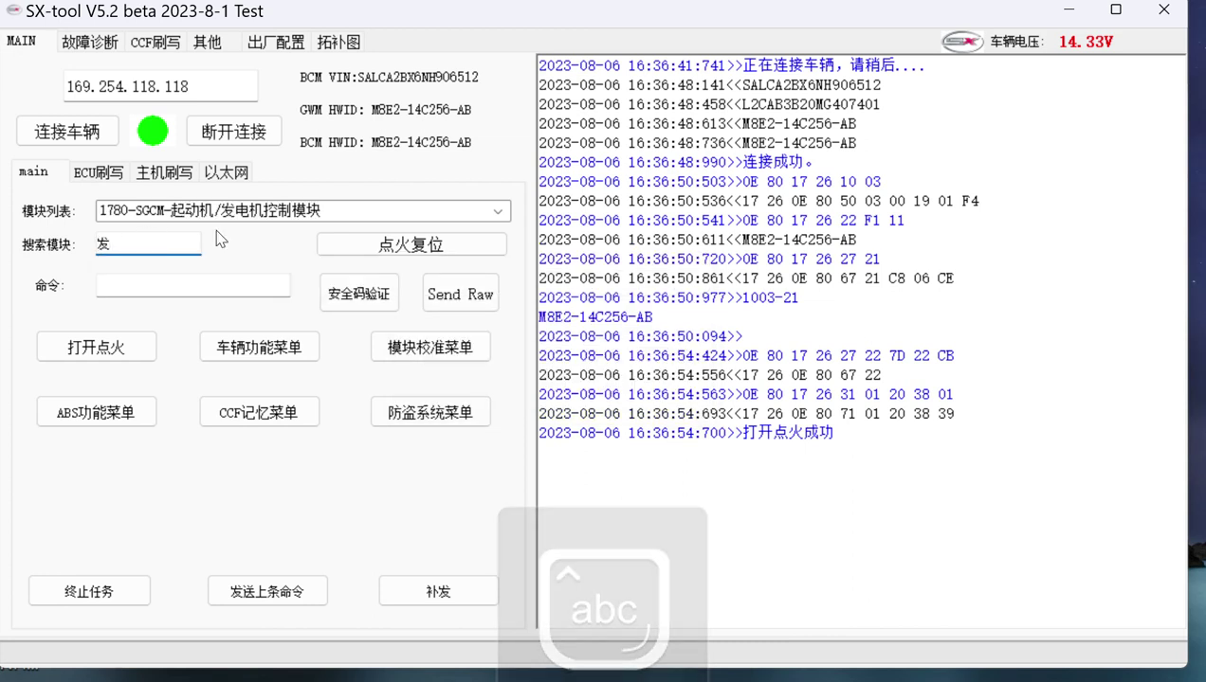
{"action": "left_click", "coordinate": [500, 213]}
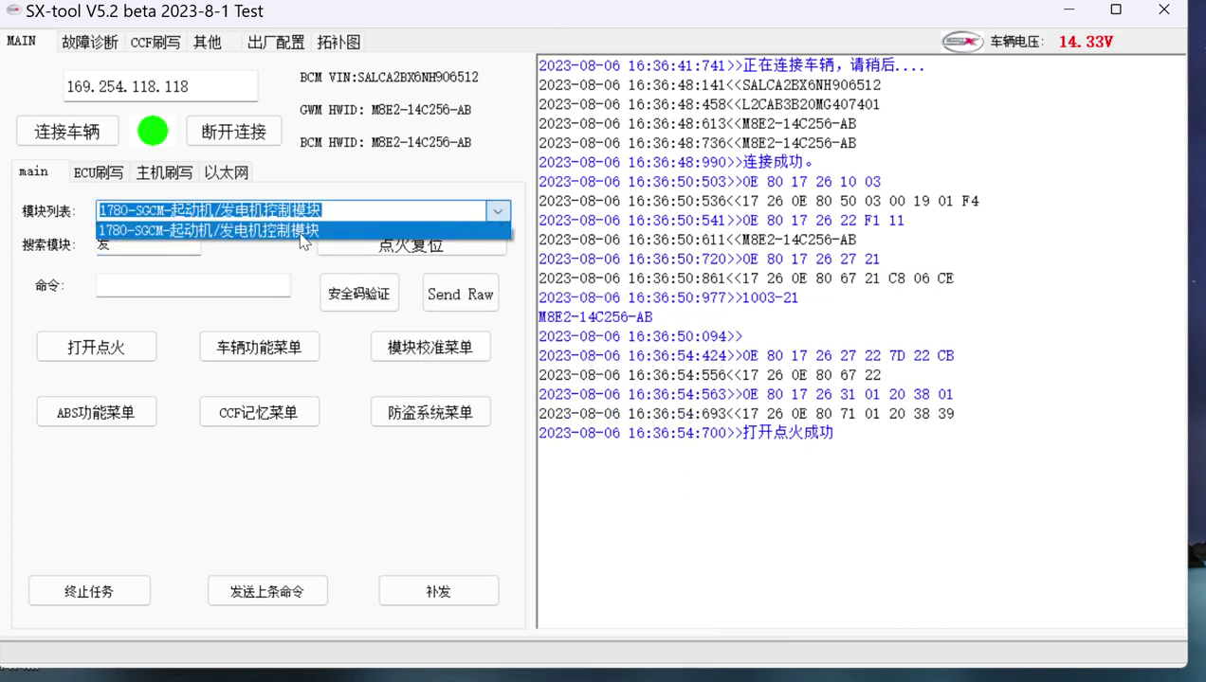
Step: Filter the modules with the search term 动 and choose 17E0-PCM-动力传动系统控制模块 as the target module
{"action": "left_click", "coordinate": [119, 242]}
{"action": "left_click", "coordinate": [125, 245]}
{"action": "key", "text": "BackSpace"}
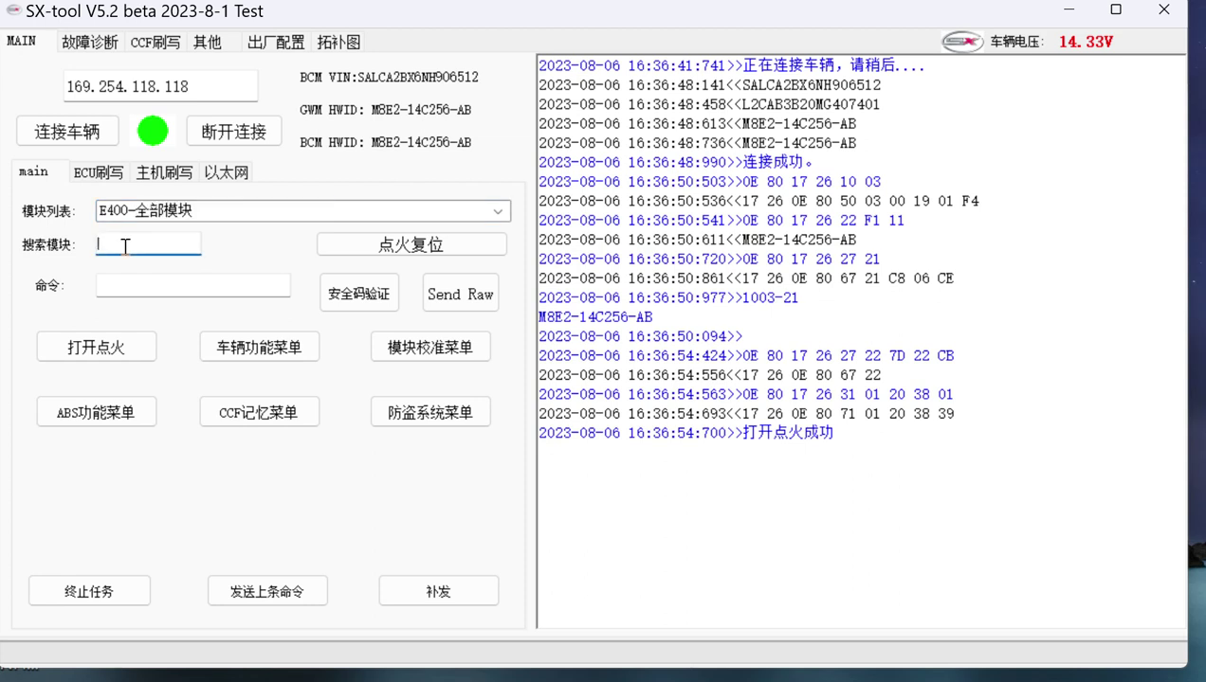
{"action": "type", "text": "dong"}
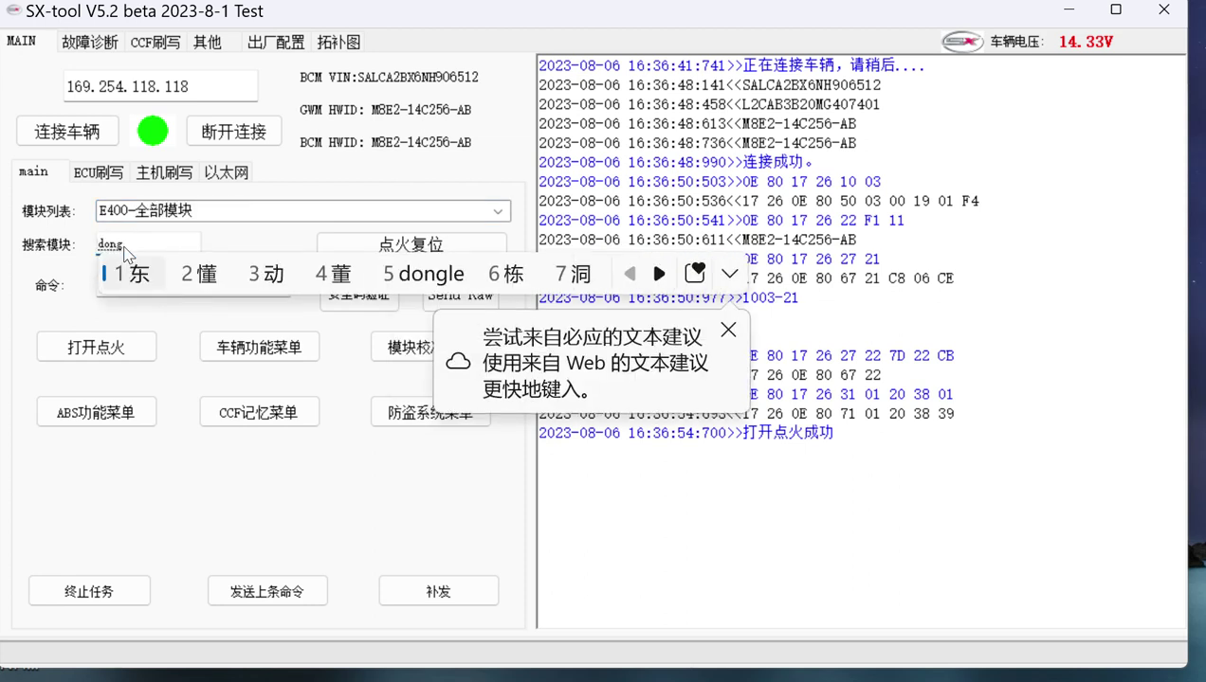
{"action": "type", "text": "3"}
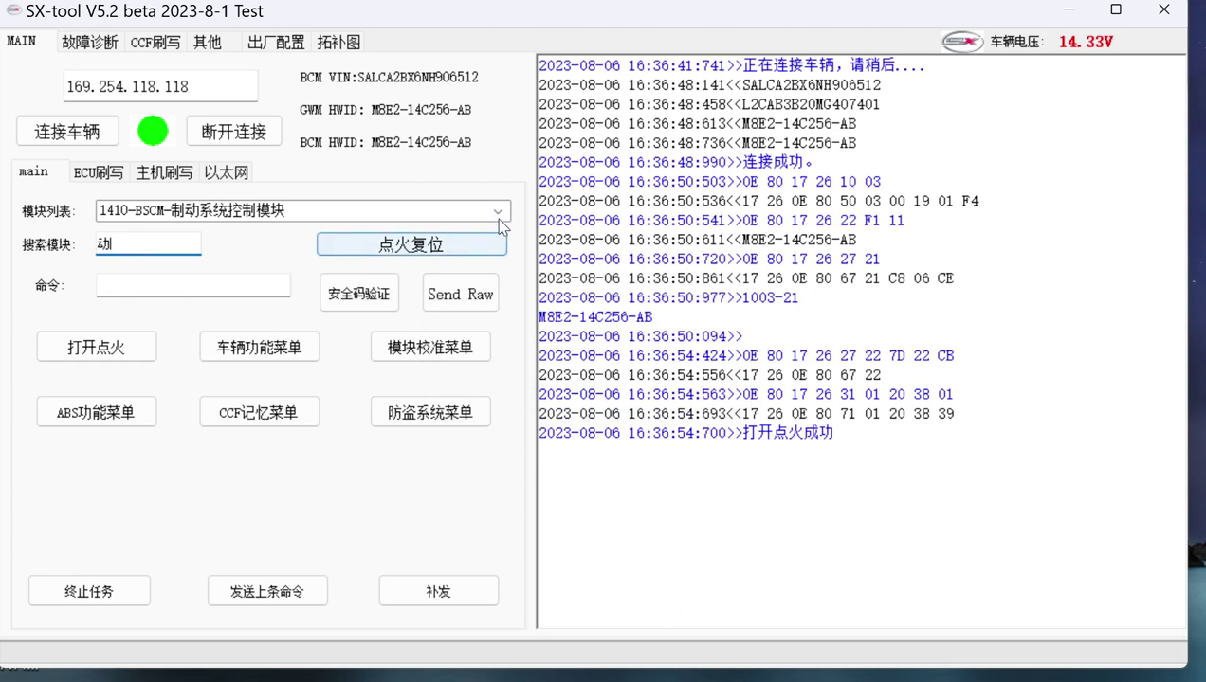
{"action": "left_click", "coordinate": [497, 213]}
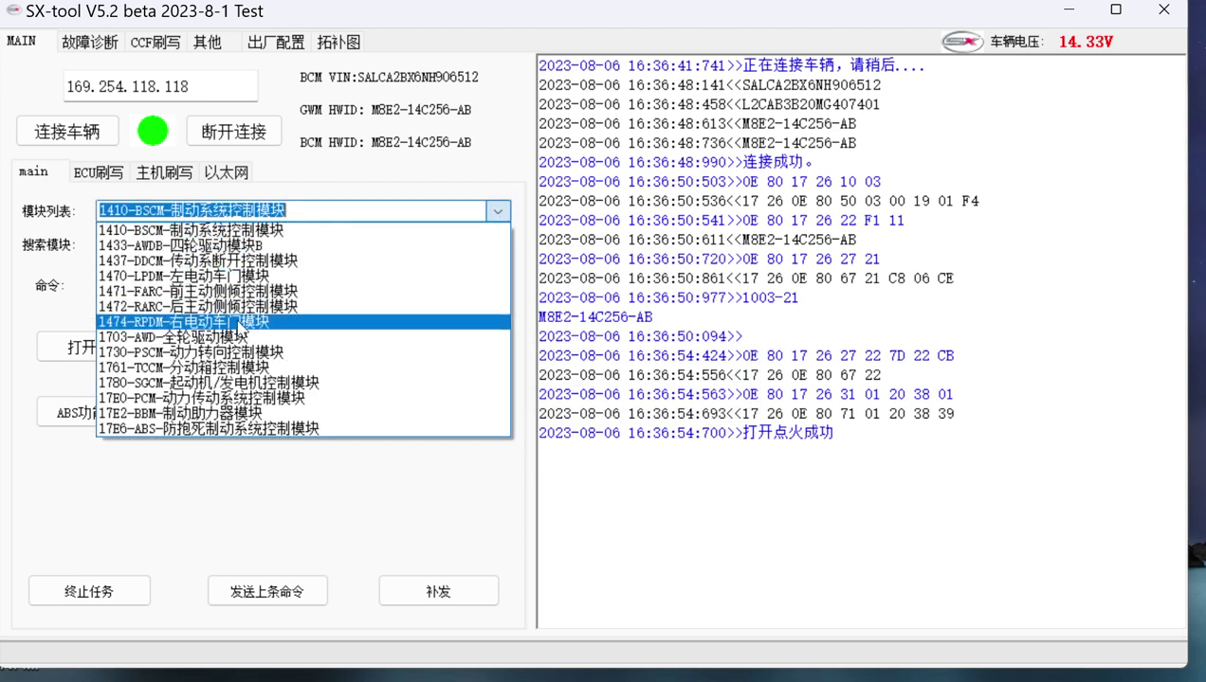
{"action": "left_click", "coordinate": [155, 398]}
{"action": "left_click", "coordinate": [335, 211]}
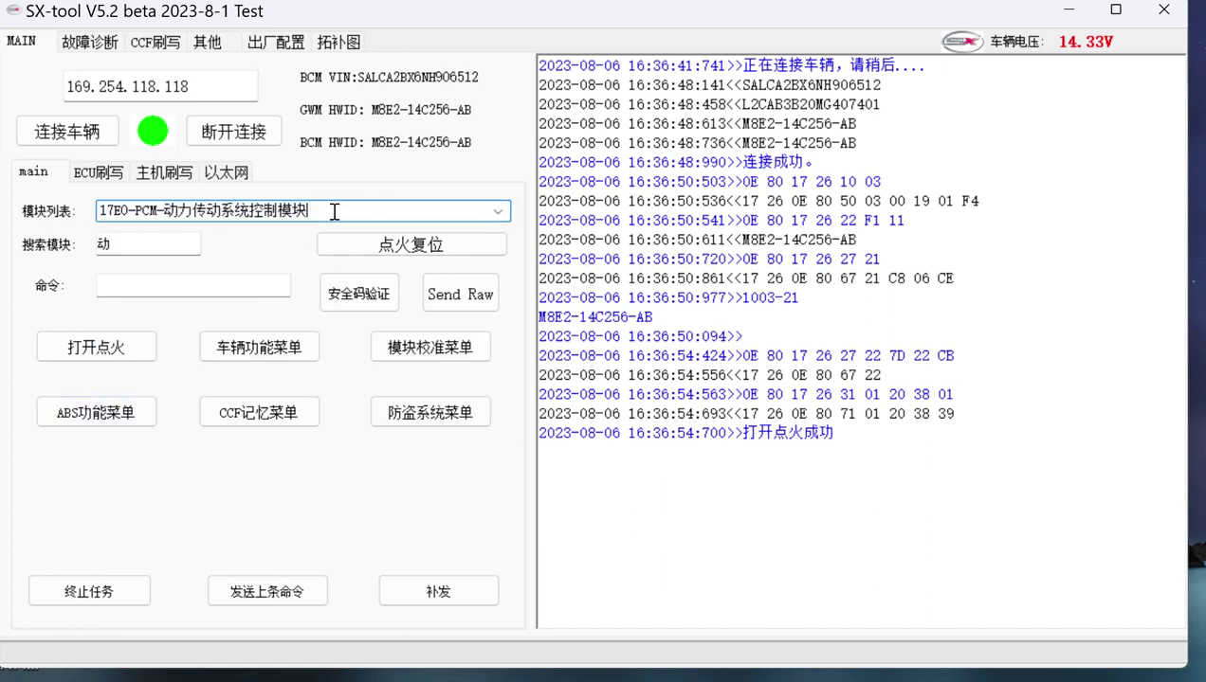
Step: Run the read module information function (读模块信息) for the 17E0 PCM module and close its result window
{"action": "left_click", "coordinate": [284, 352]}
{"action": "left_click", "coordinate": [389, 381]}
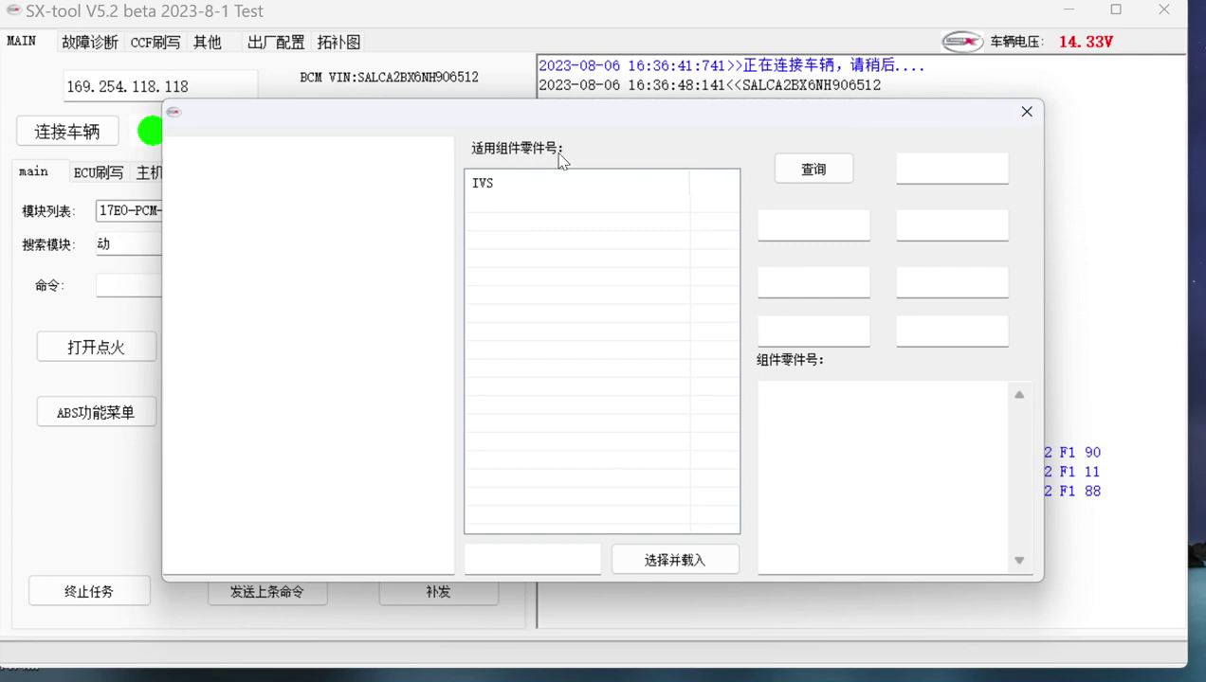
{"action": "left_click", "coordinate": [1026, 111]}
Step: Set the target module to 1726 and read its module information (读模块信息)
{"action": "left_click", "coordinate": [144, 215]}
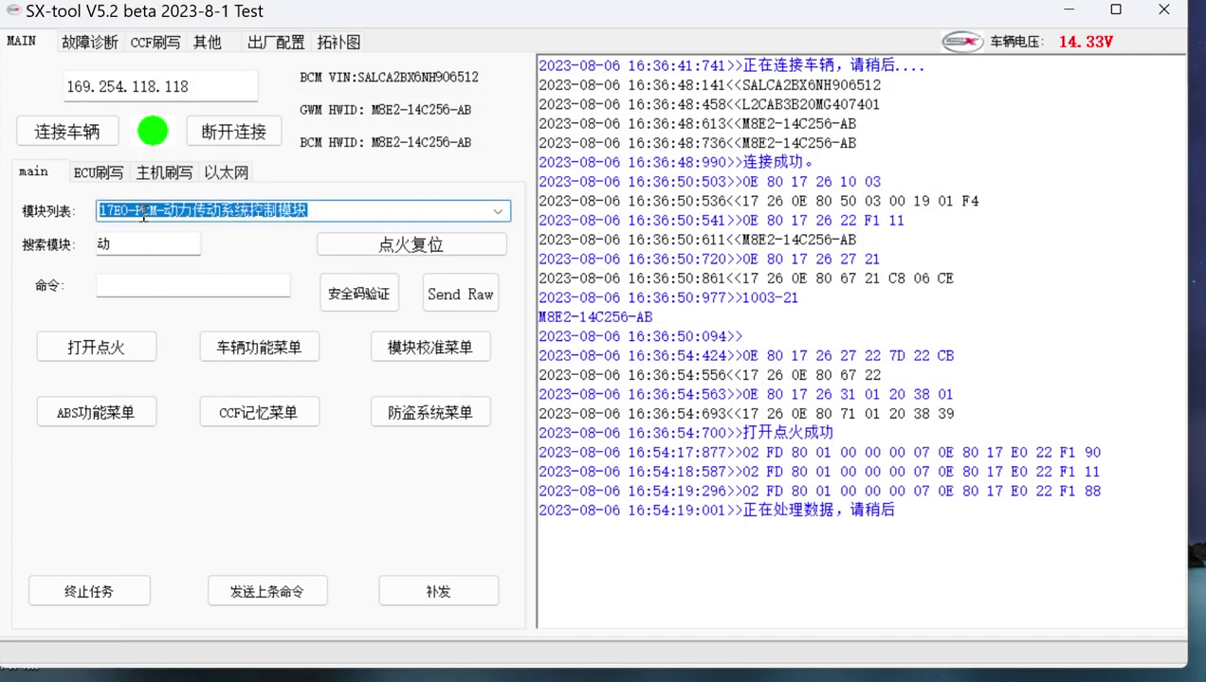
{"action": "type", "text": "1726"}
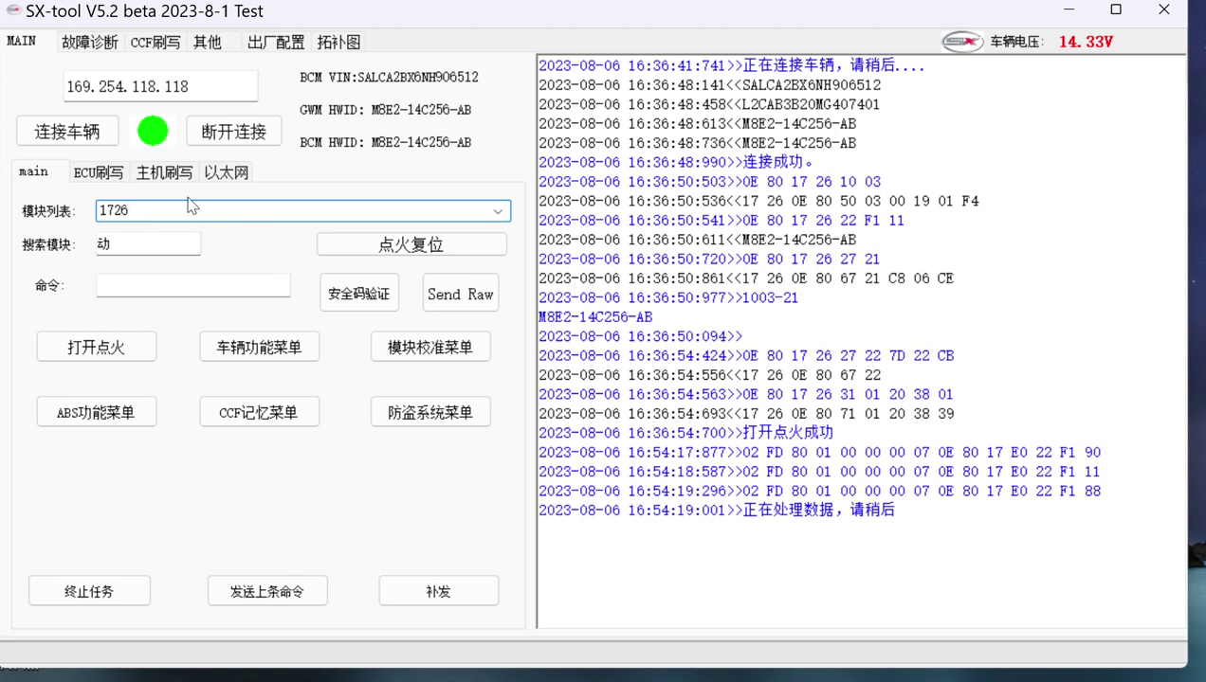
{"action": "left_click", "coordinate": [254, 347]}
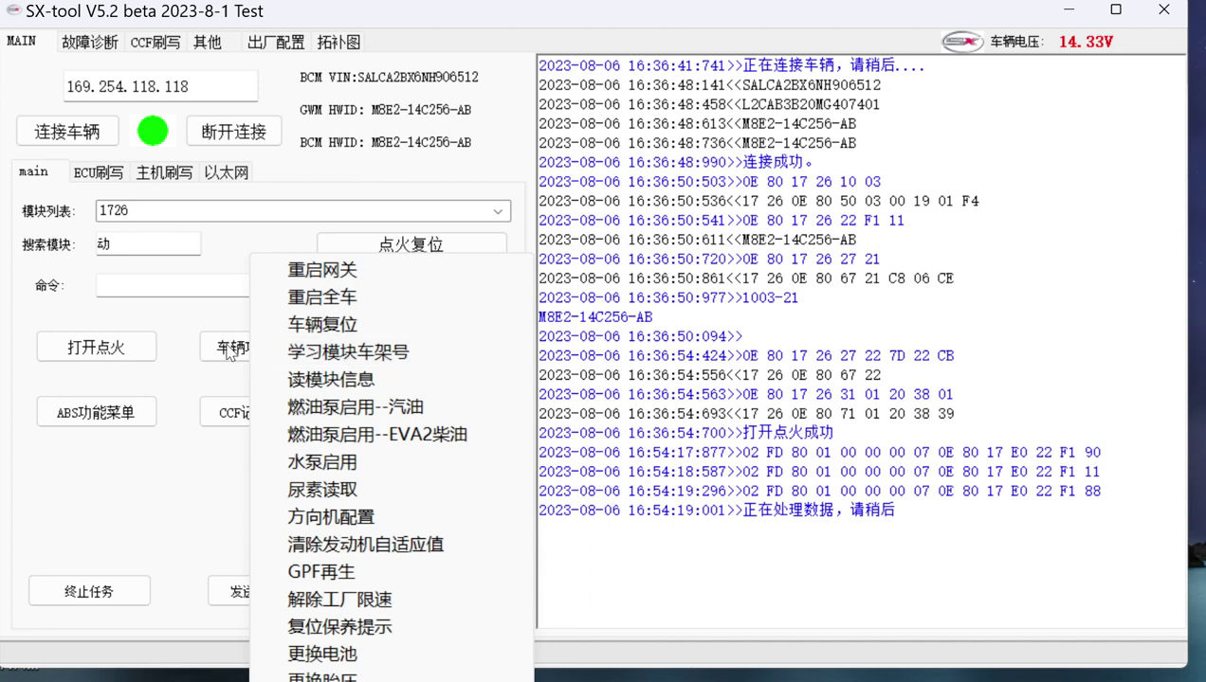
{"action": "left_click", "coordinate": [319, 406]}
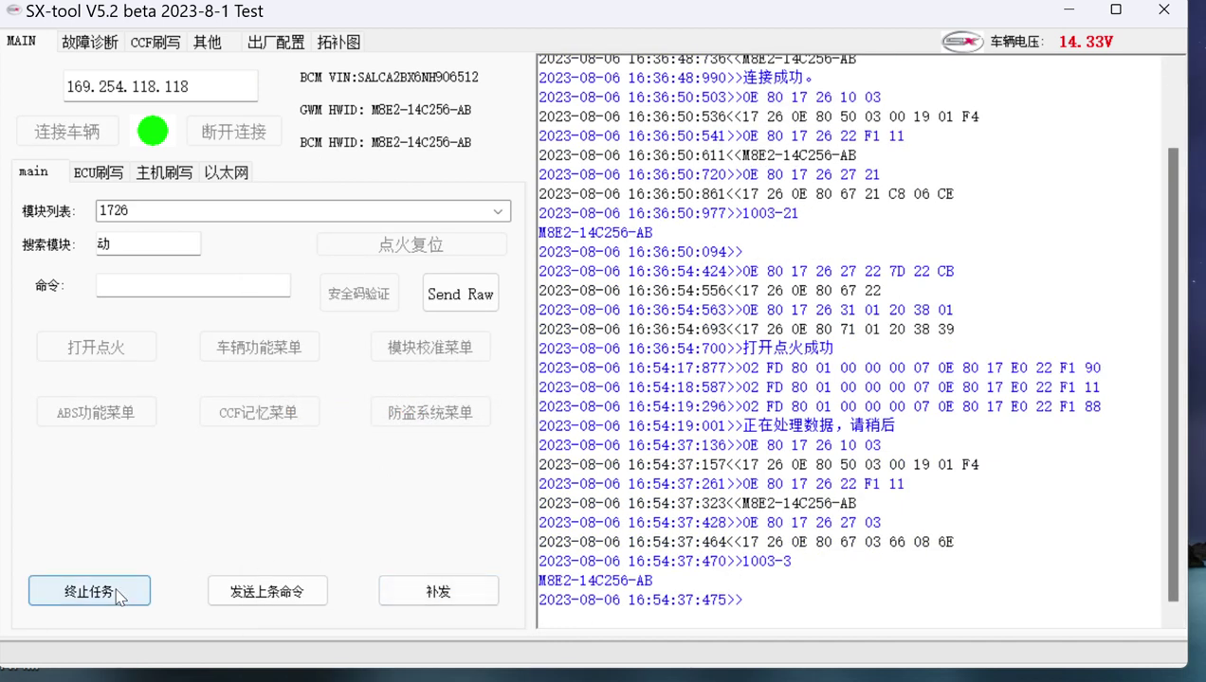
{"action": "left_click", "coordinate": [254, 351]}
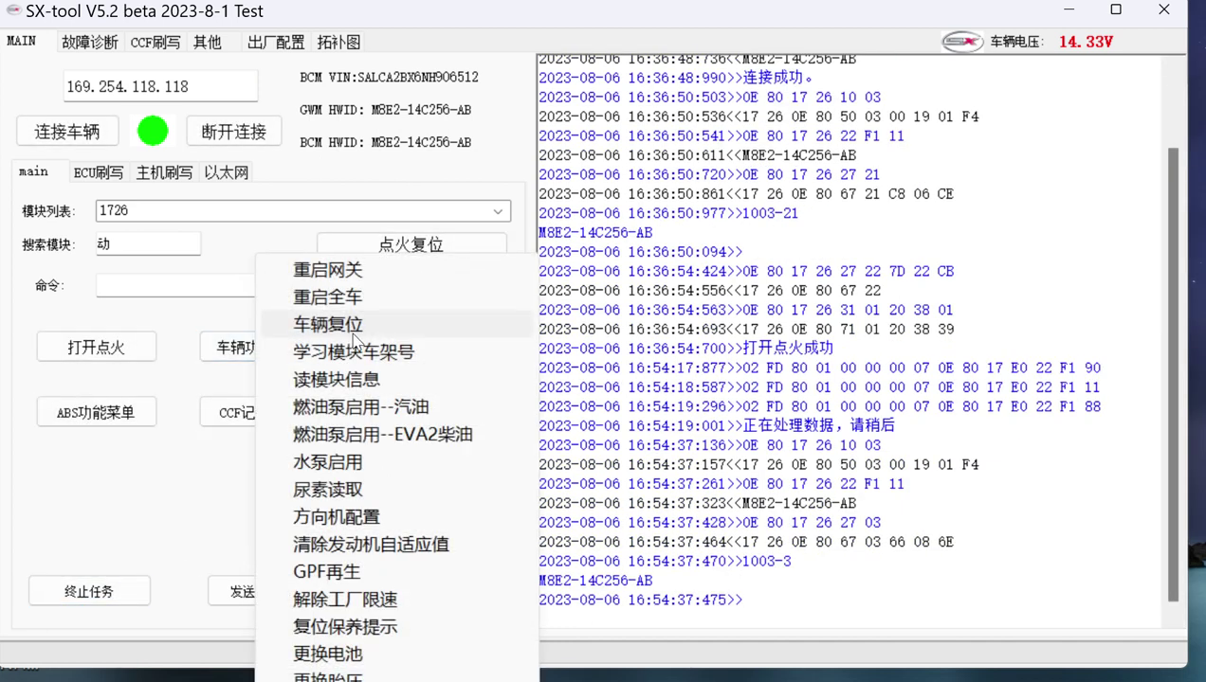
{"action": "left_click", "coordinate": [335, 383]}
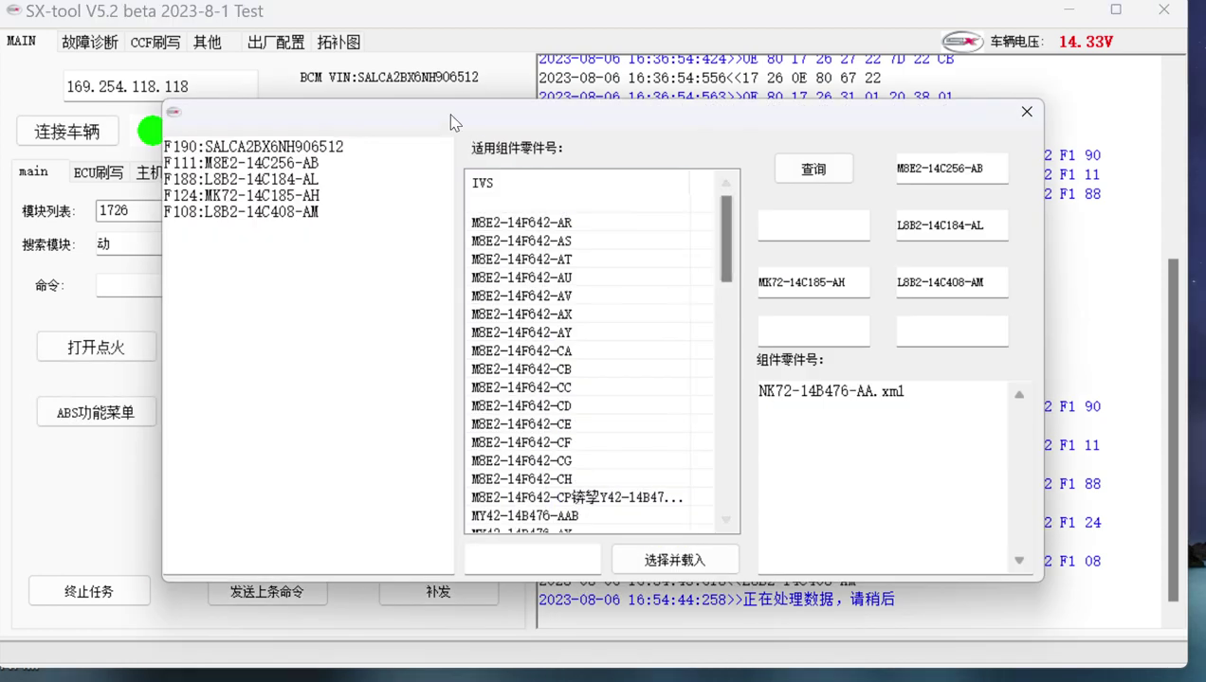
Step: Examine the identifiers read from module 1726, covering the F190, F111, F188, F124 and F108 entries
{"action": "left_click_drag", "start_coordinate": [367, 217], "coordinate": [176, 152]}
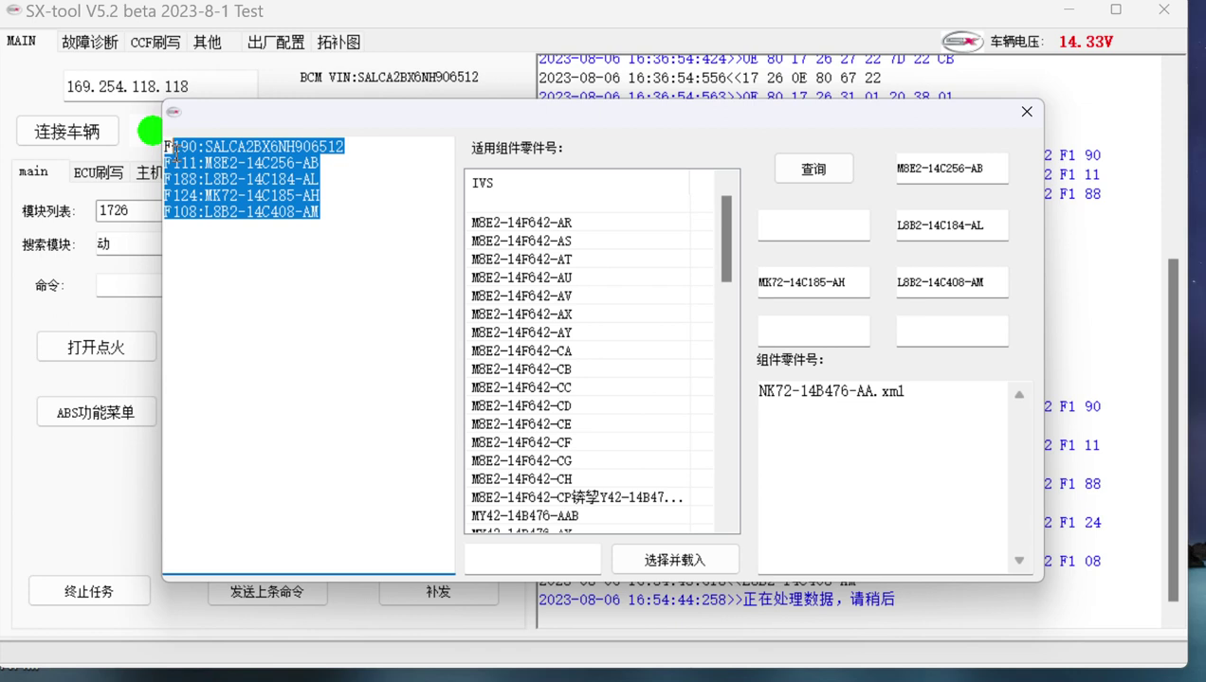
{"action": "left_click", "coordinate": [350, 203]}
{"action": "left_click_drag", "start_coordinate": [343, 219], "coordinate": [186, 158]}
{"action": "left_click_drag", "start_coordinate": [343, 146], "coordinate": [131, 159]}
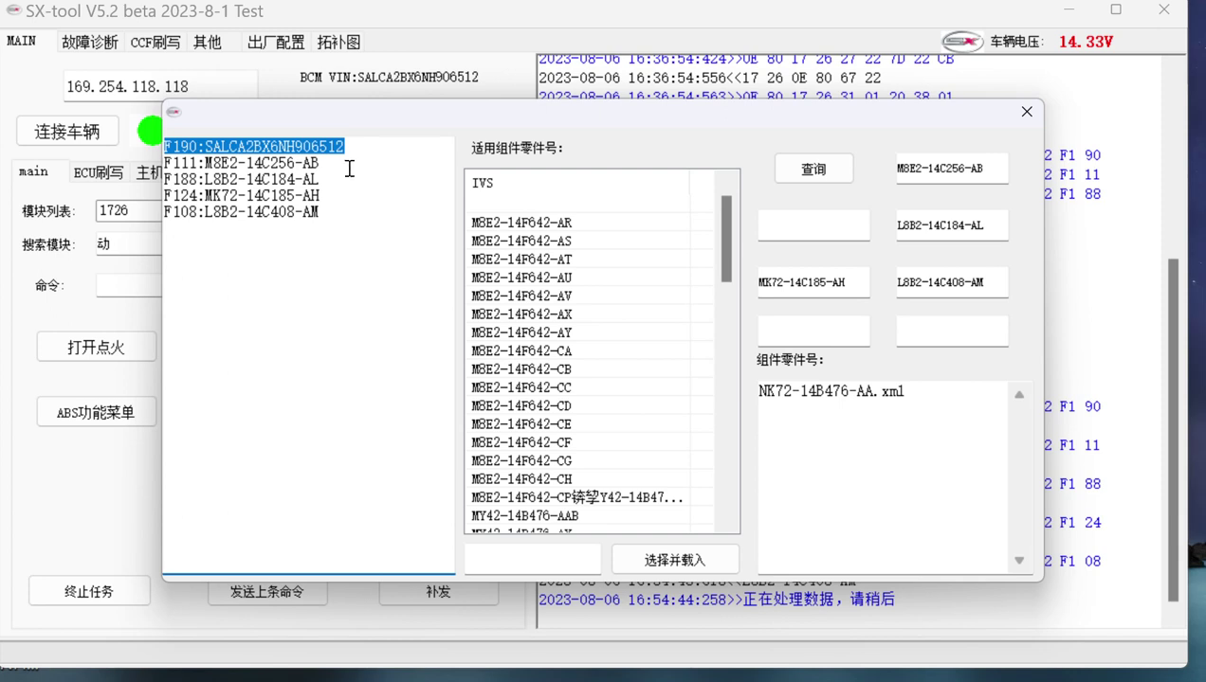
{"action": "left_click_drag", "start_coordinate": [322, 163], "coordinate": [158, 165]}
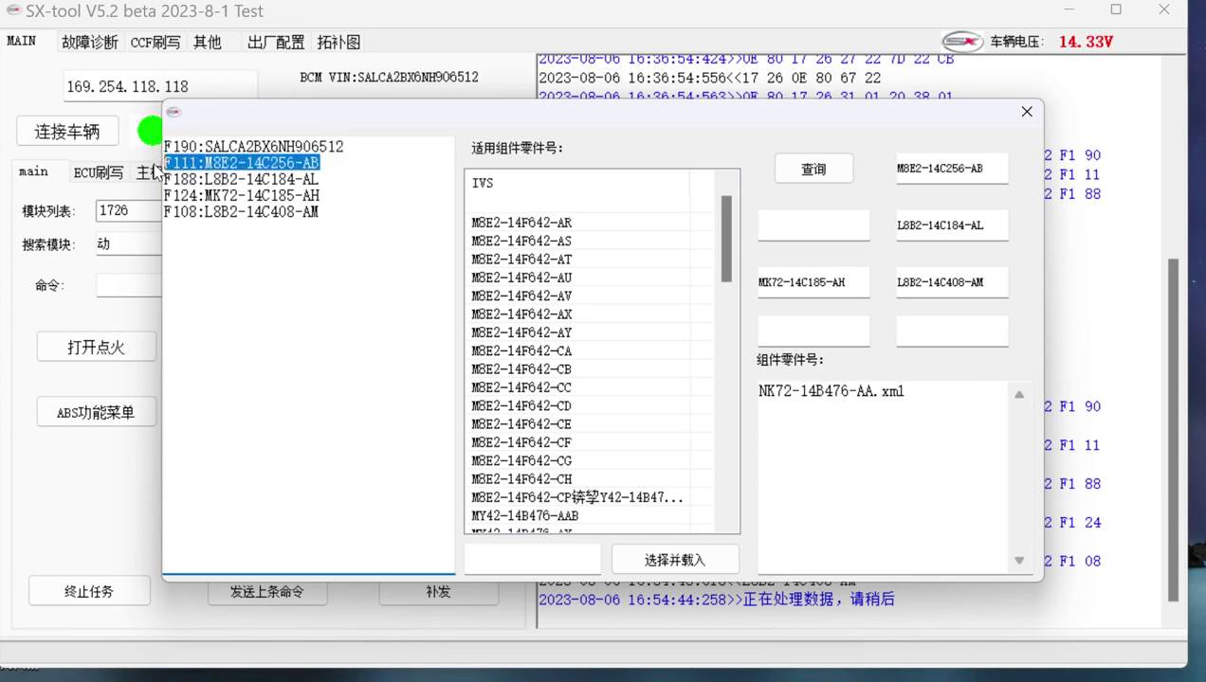
{"action": "left_click", "coordinate": [321, 179]}
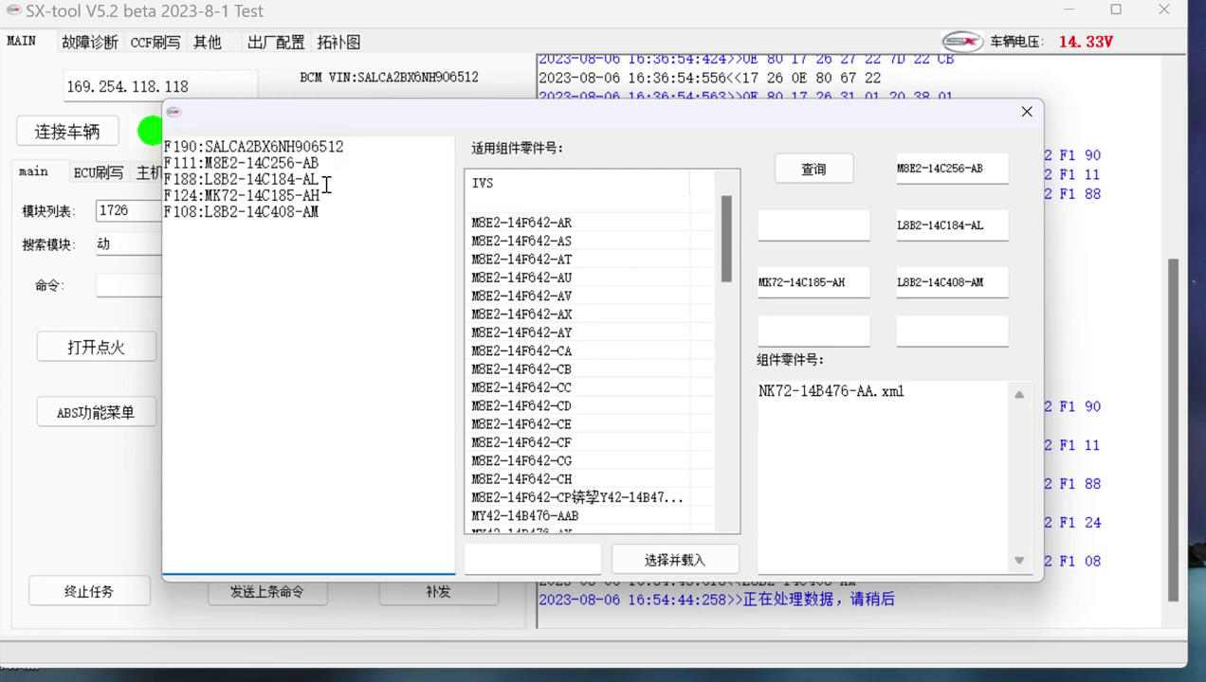
{"action": "left_click_drag", "start_coordinate": [325, 182], "coordinate": [167, 179]}
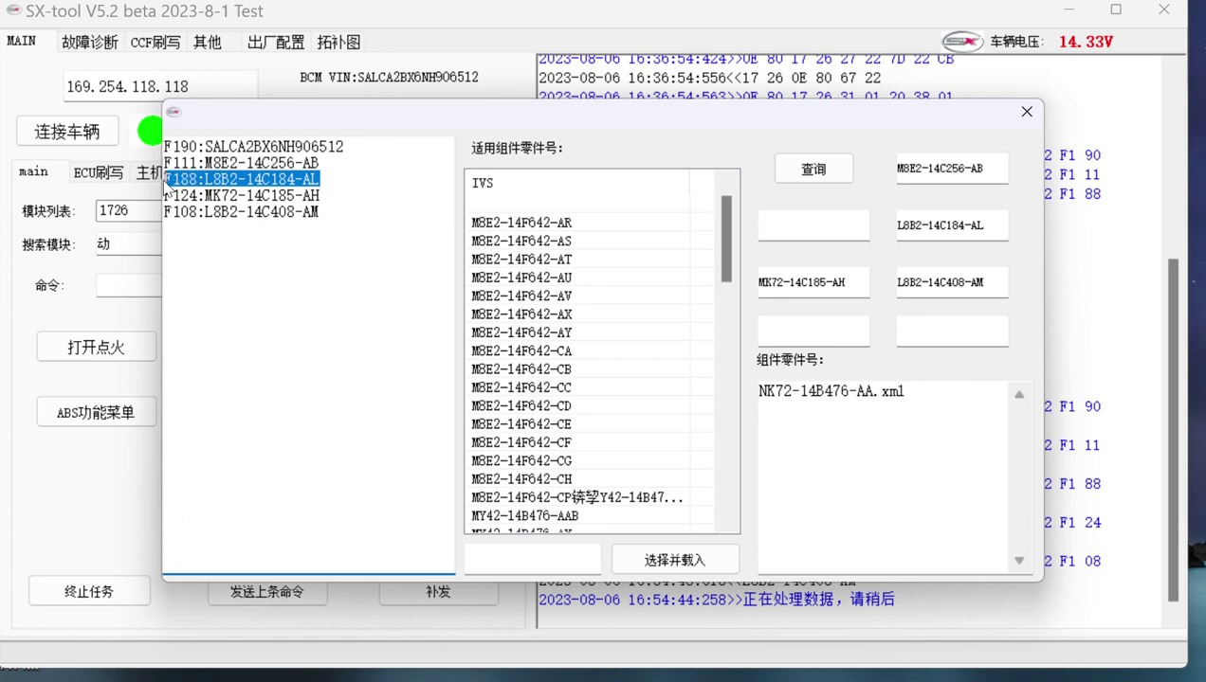
{"action": "left_click_drag", "start_coordinate": [337, 192], "coordinate": [165, 195]}
{"action": "left_click", "coordinate": [344, 218]}
{"action": "left_click_drag", "start_coordinate": [343, 218], "coordinate": [163, 194]}
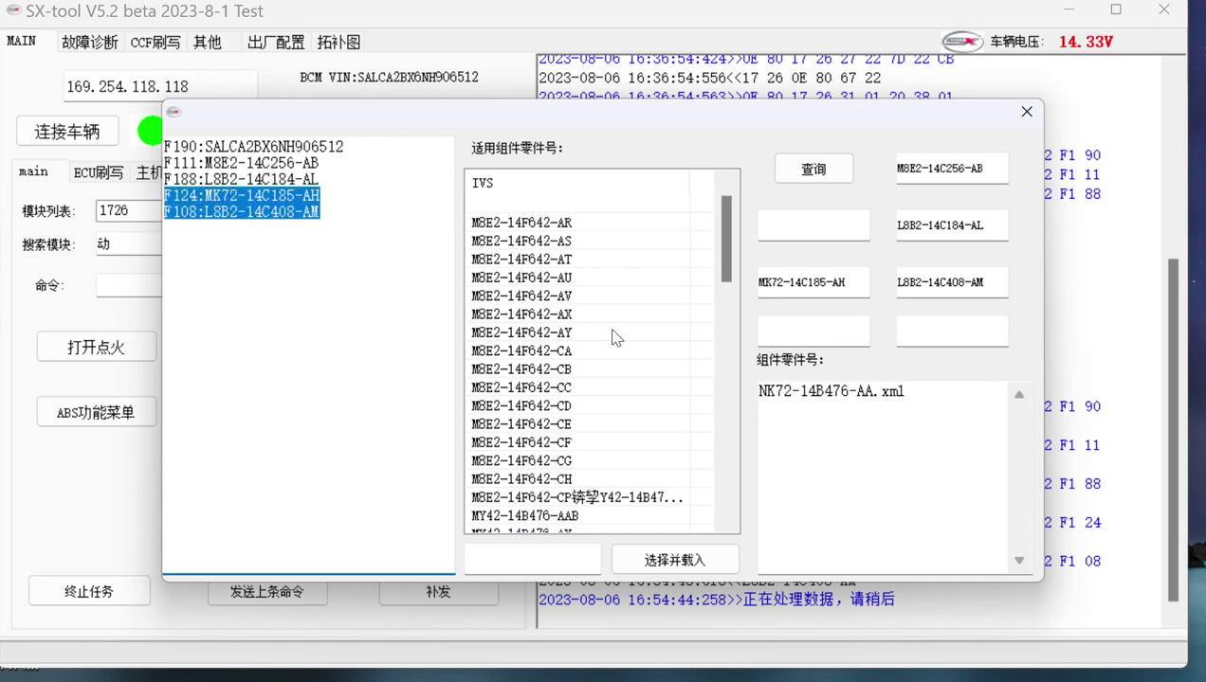
Step: Browse the applicable component part numbers (适用组件零件号) and select NX63-14B476-AC
{"action": "left_click_drag", "start_coordinate": [730, 211], "coordinate": [729, 488]}
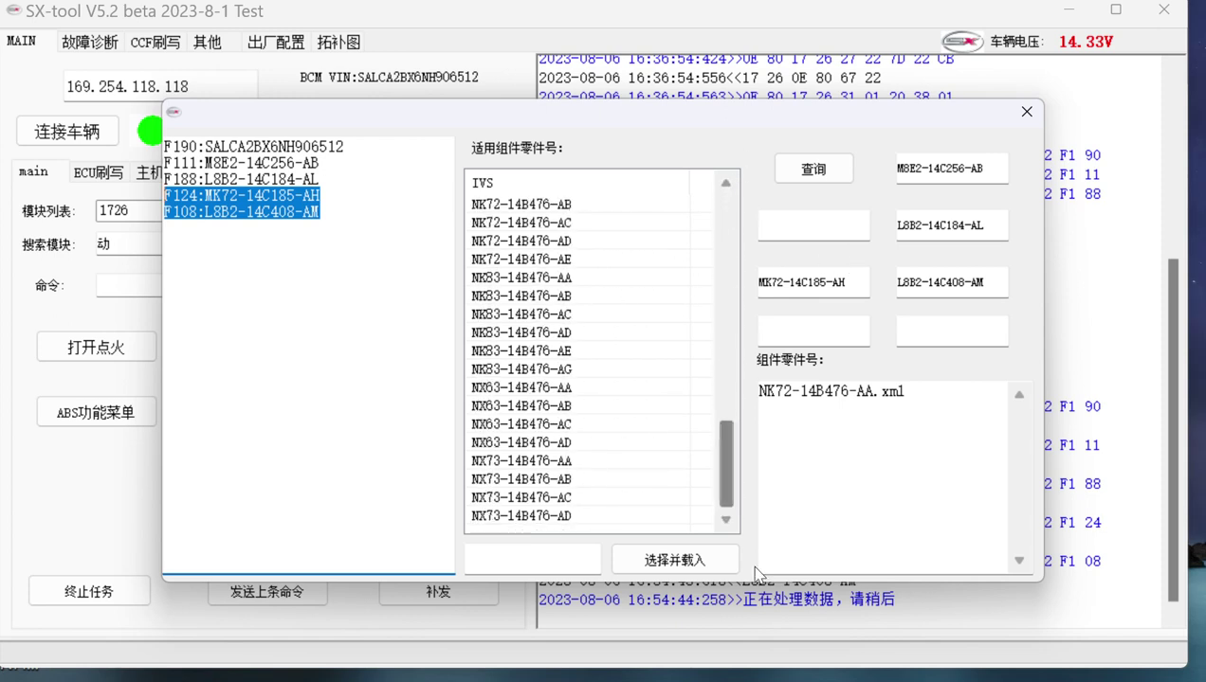
{"action": "left_click", "coordinate": [575, 512]}
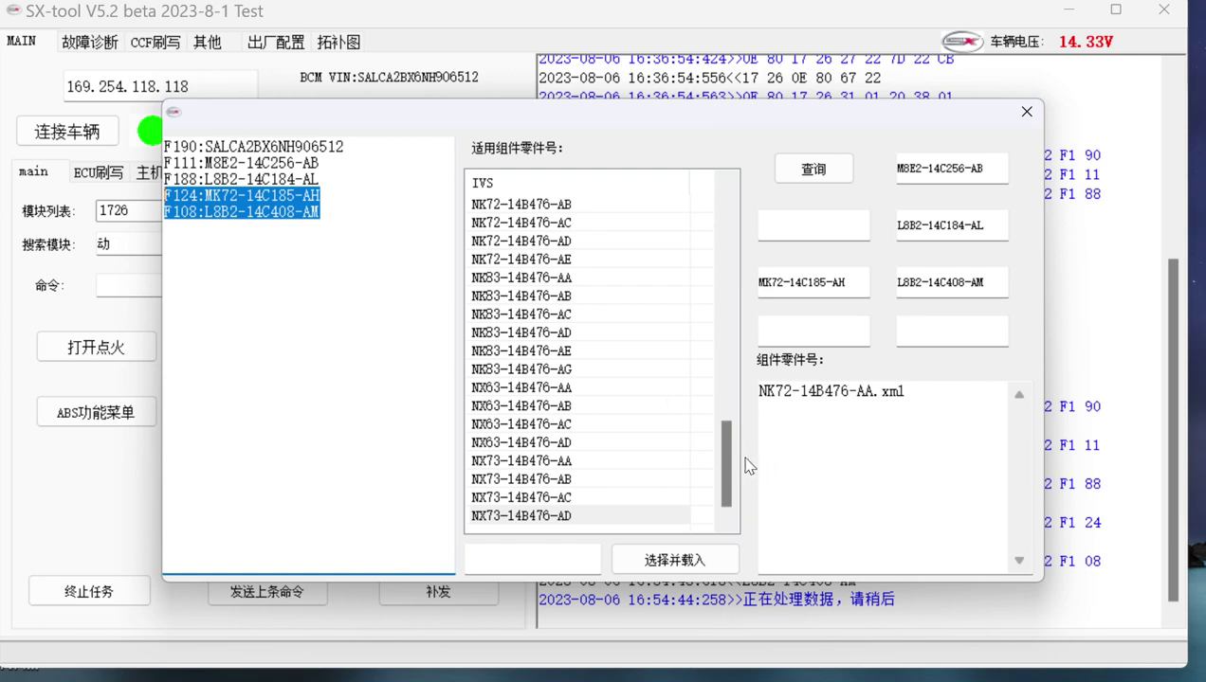
{"action": "left_click_drag", "start_coordinate": [735, 458], "coordinate": [735, 364]}
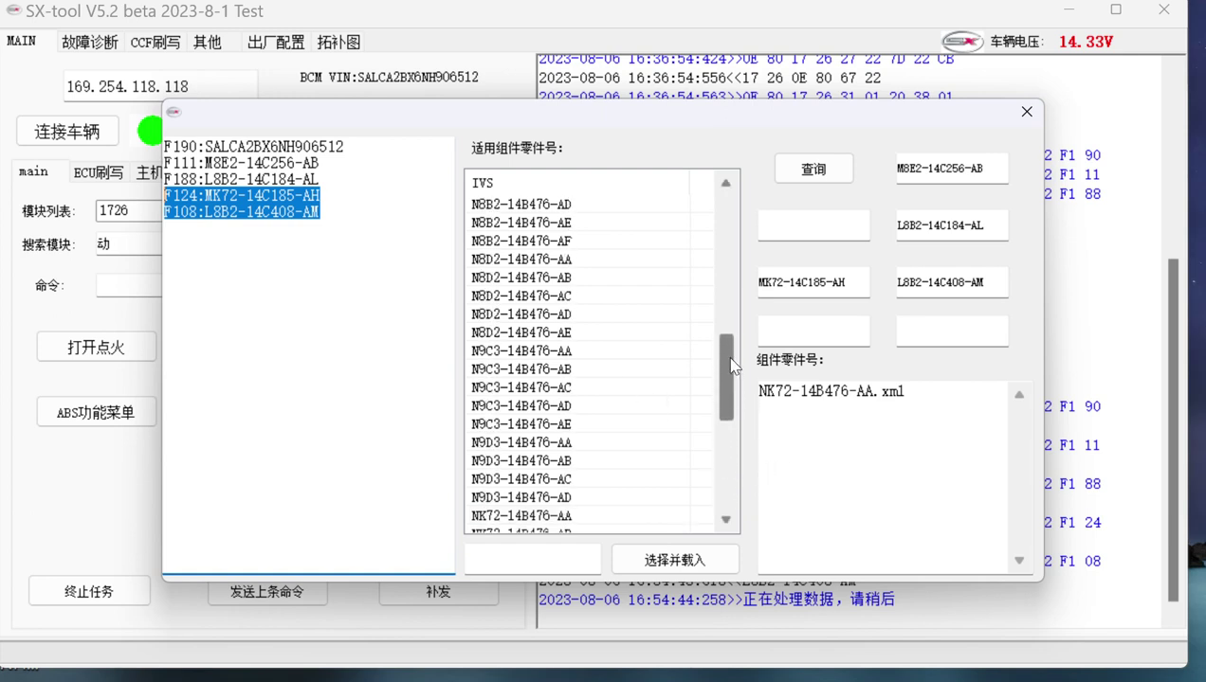
{"action": "left_click", "coordinate": [474, 296]}
{"action": "left_click", "coordinate": [501, 334]}
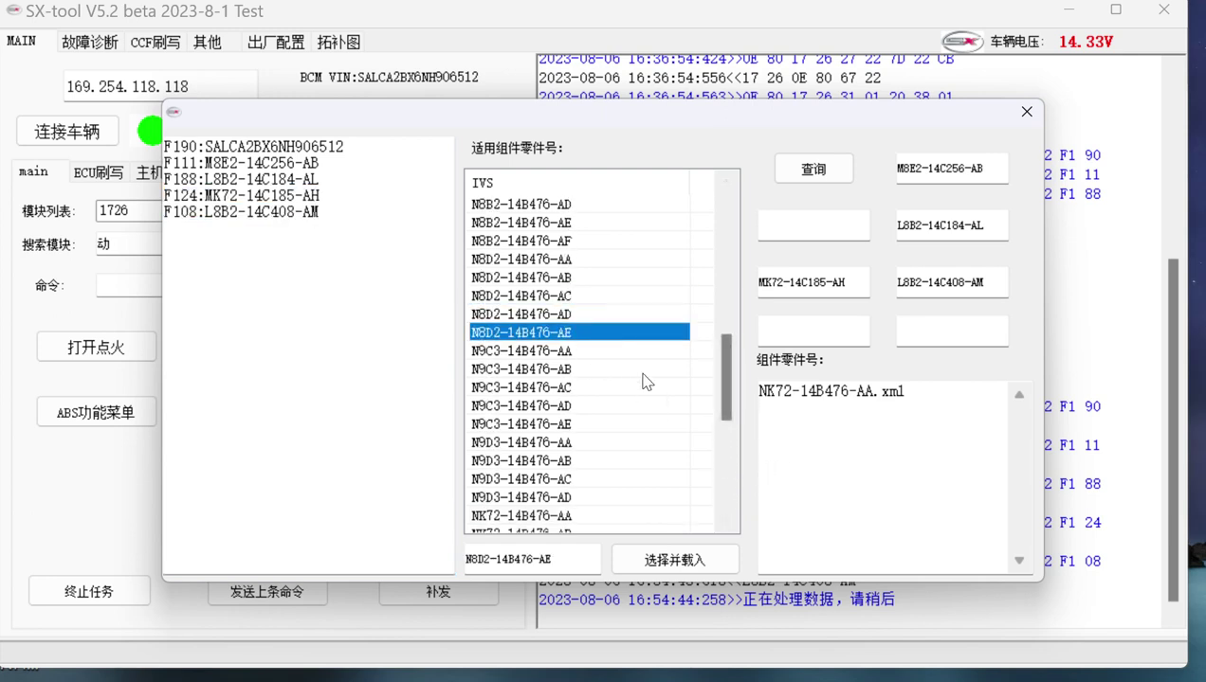
{"action": "left_click_drag", "start_coordinate": [722, 385], "coordinate": [722, 151]}
{"action": "left_click", "coordinate": [569, 423]}
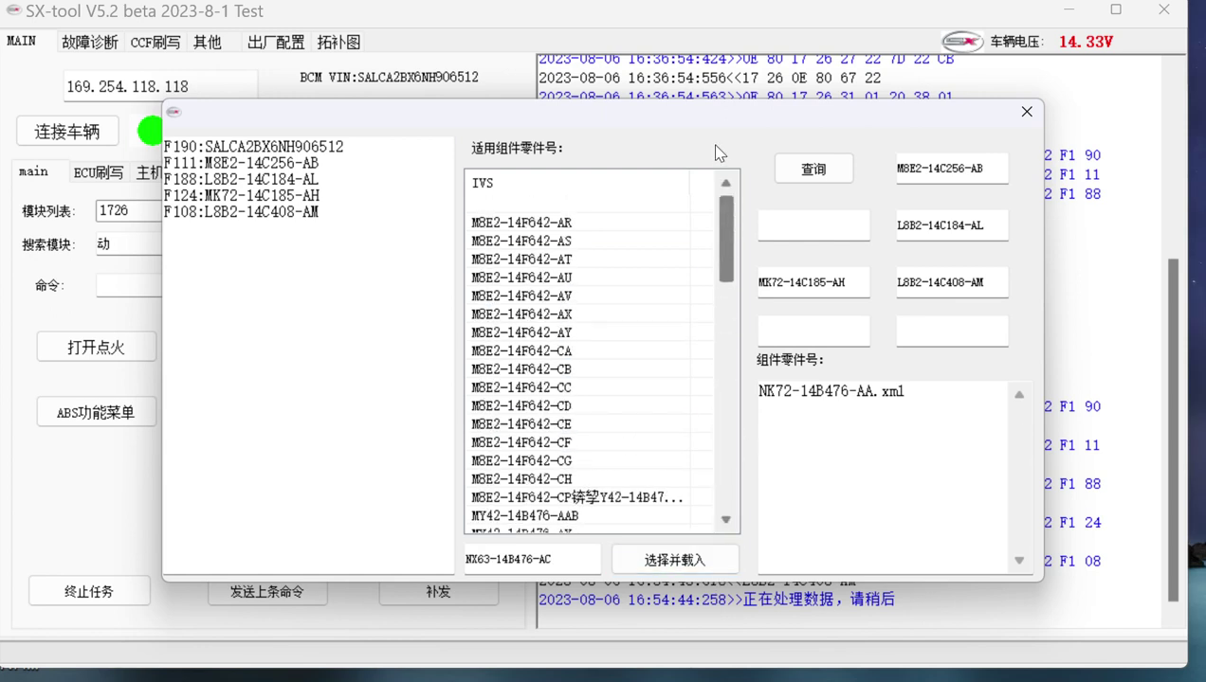
Step: Examine the component part number file NK72-14B476-AA.xml and compare it with the module's F111, F188, F124 and F108 part numbers
{"action": "left_click_drag", "start_coordinate": [920, 393], "coordinate": [758, 391]}
{"action": "left_click", "coordinate": [939, 401]}
{"action": "left_click_drag", "start_coordinate": [934, 396], "coordinate": [746, 397]}
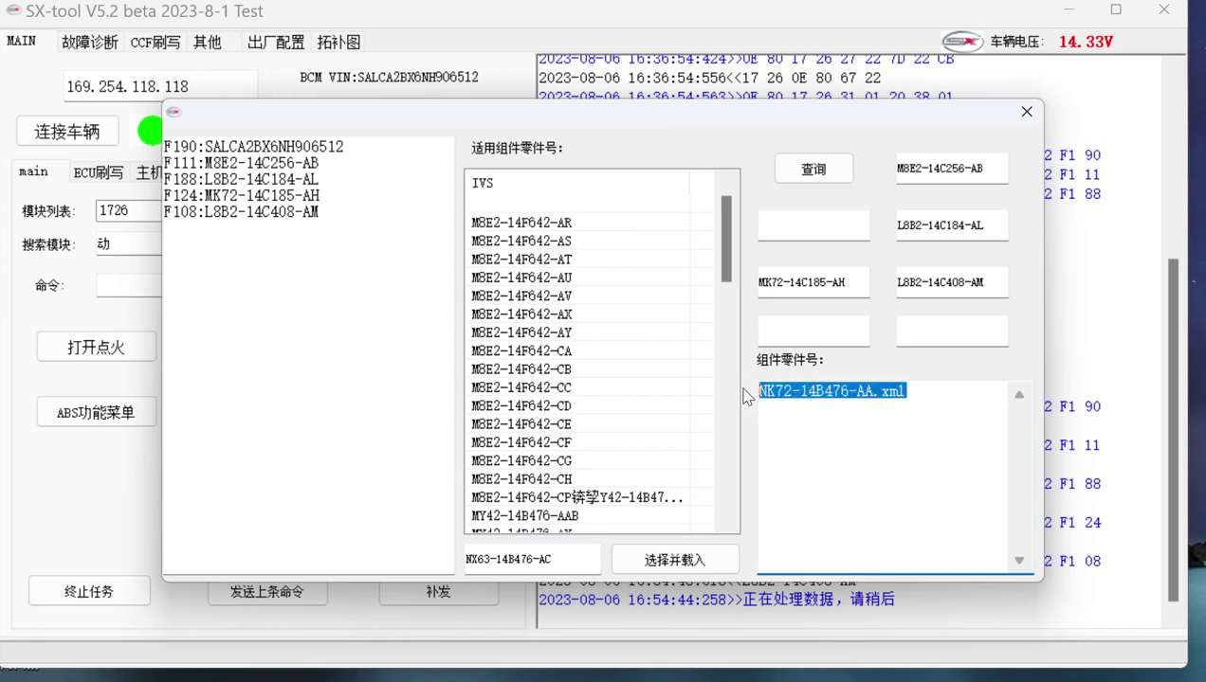
{"action": "left_click", "coordinate": [867, 452]}
{"action": "left_click_drag", "start_coordinate": [907, 395], "coordinate": [745, 389]}
{"action": "left_click", "coordinate": [432, 209]}
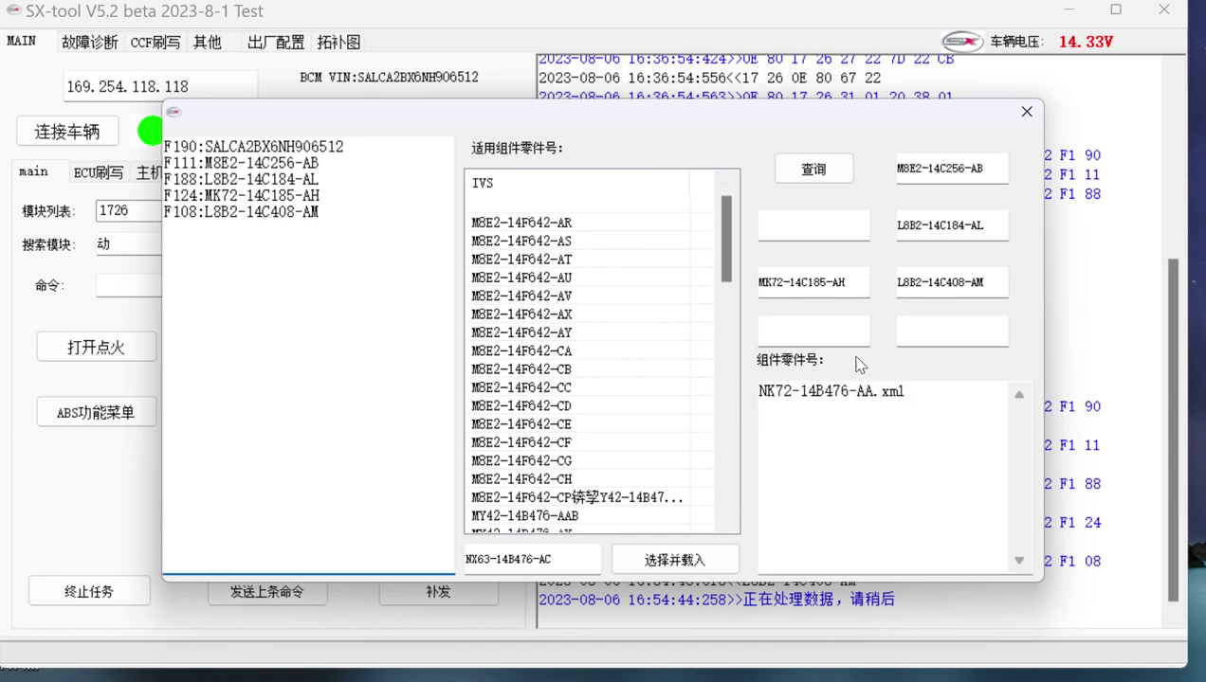
{"action": "left_click_drag", "start_coordinate": [908, 390], "coordinate": [698, 372]}
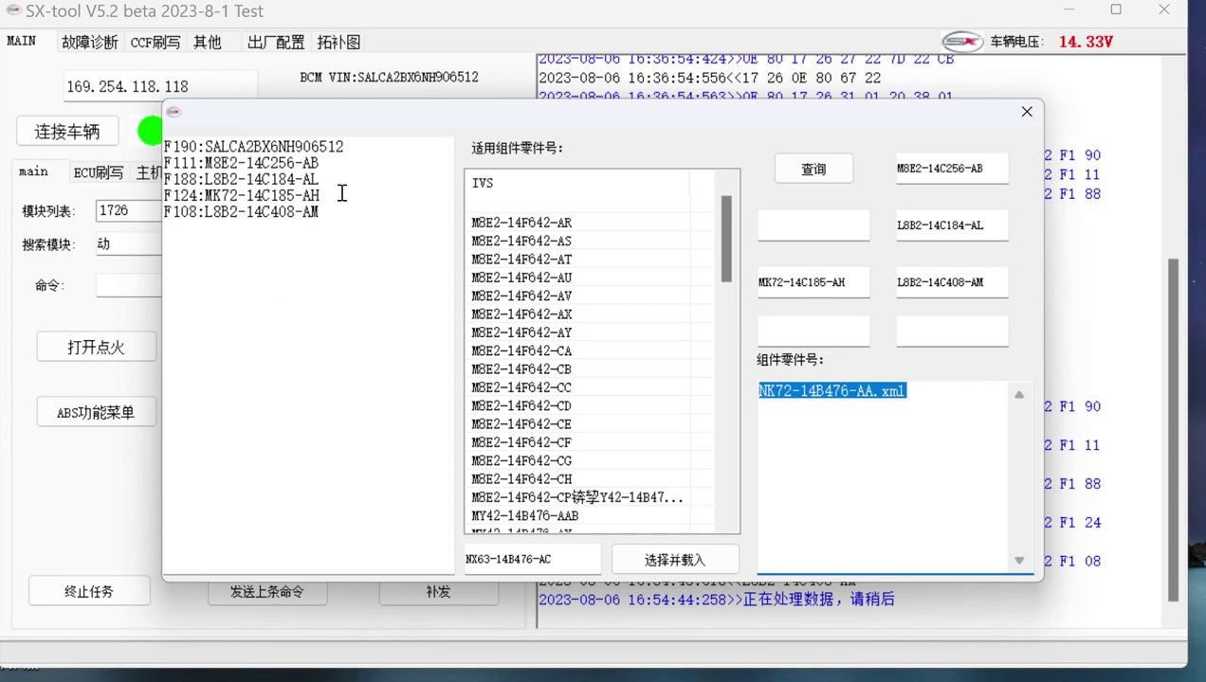
{"action": "left_click_drag", "start_coordinate": [325, 165], "coordinate": [198, 164]}
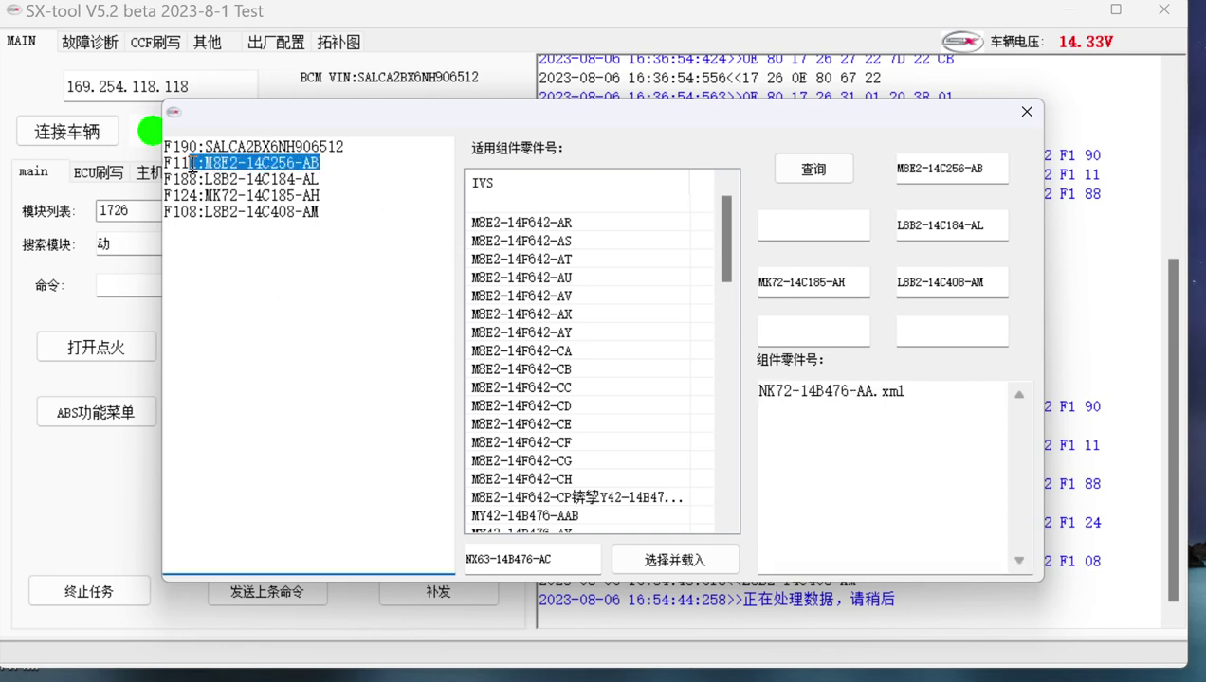
{"action": "left_click_drag", "start_coordinate": [320, 215], "coordinate": [166, 168]}
{"action": "left_click", "coordinate": [334, 173]}
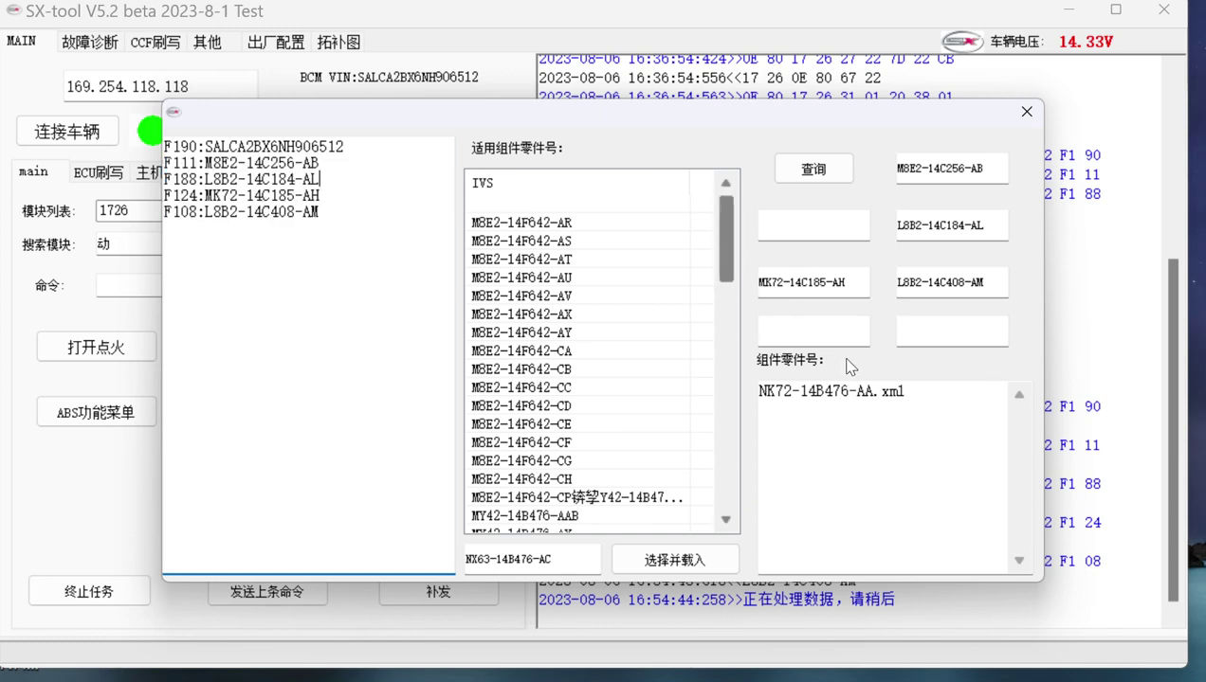
{"action": "left_click", "coordinate": [917, 399]}
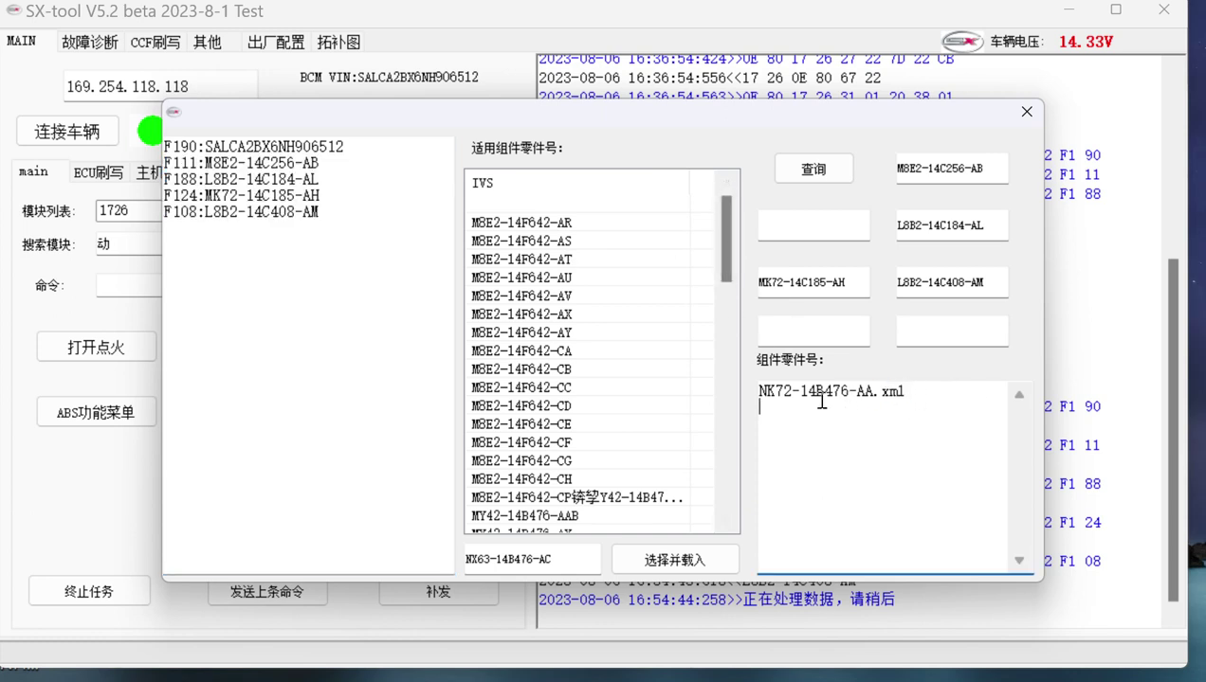
{"action": "left_click_drag", "start_coordinate": [814, 399], "coordinate": [724, 381]}
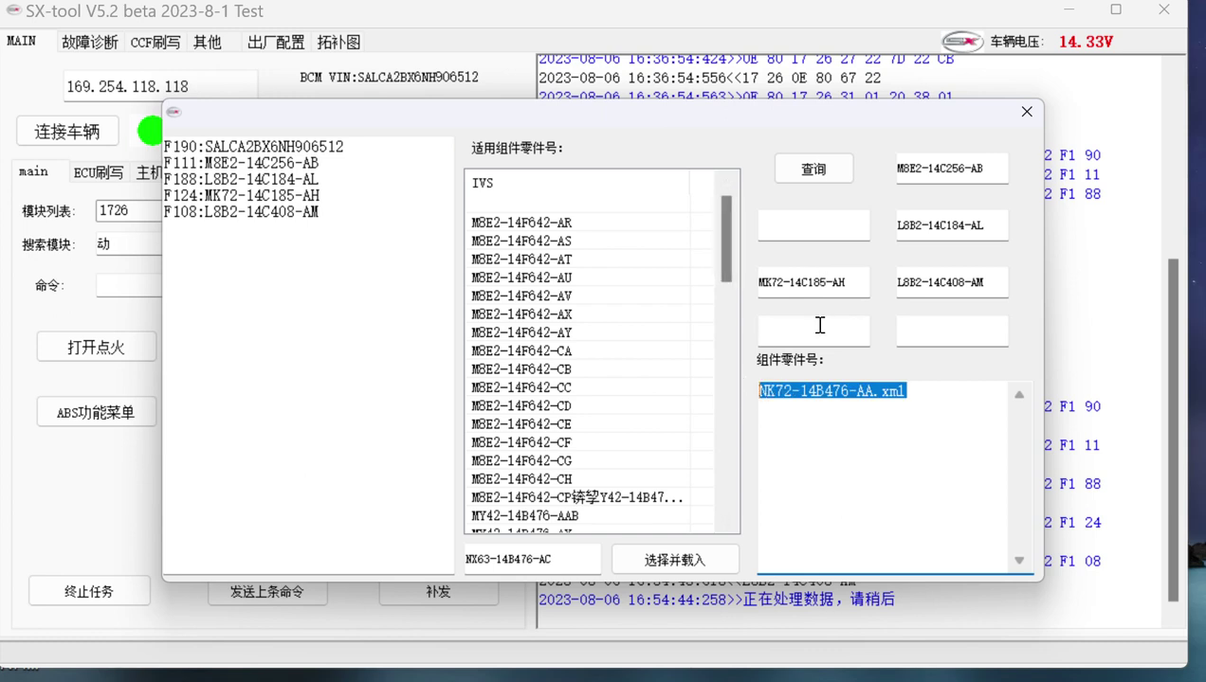
Step: Select N8D2-14B476-AB from the applicable component part numbers and load it for ECU flashing
{"action": "left_click", "coordinate": [922, 399]}
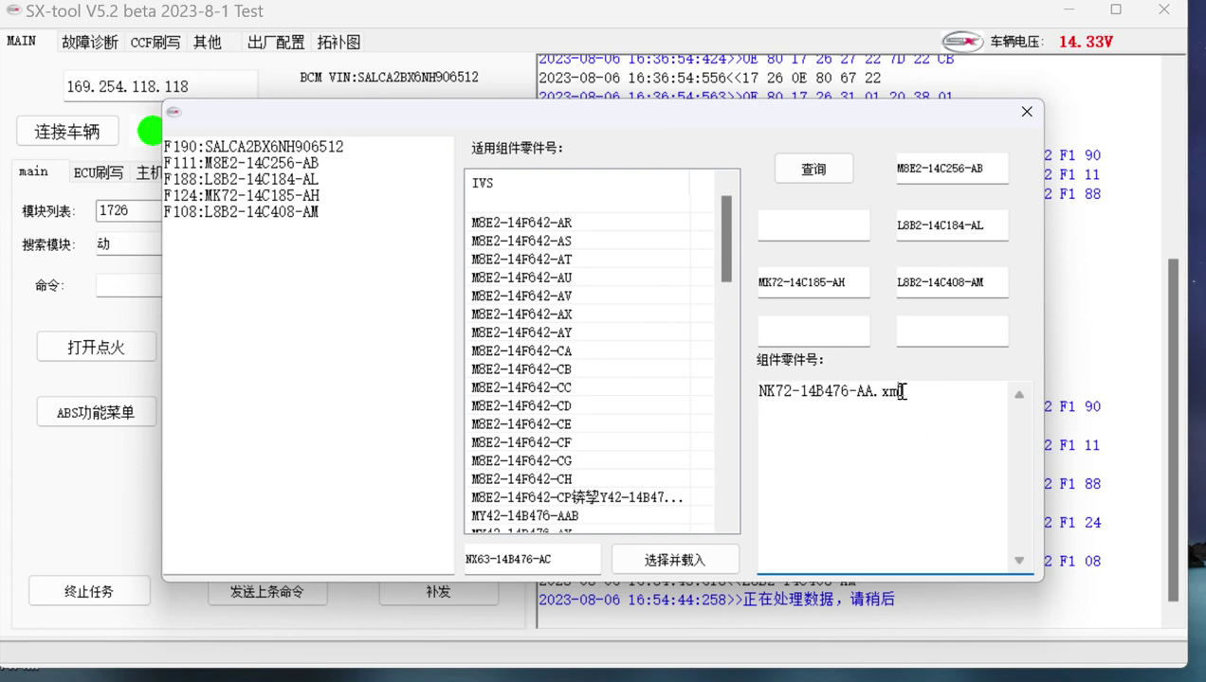
{"action": "left_click_drag", "start_coordinate": [900, 392], "coordinate": [729, 384]}
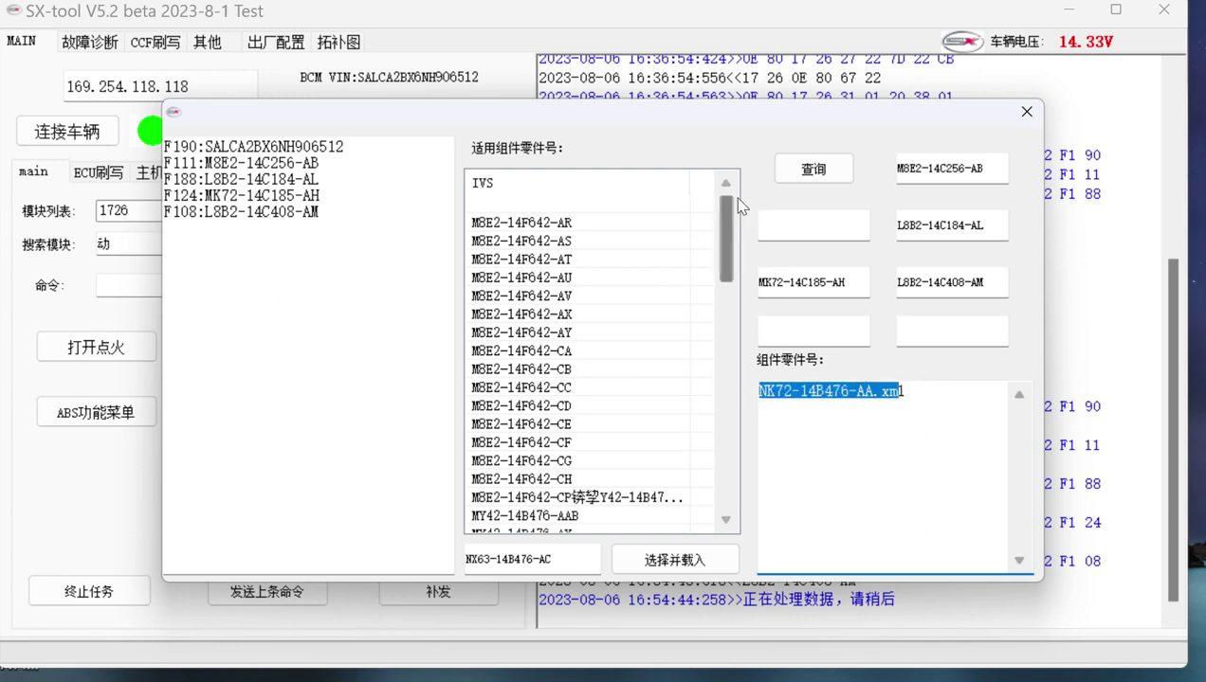
{"action": "left_click_drag", "start_coordinate": [731, 228], "coordinate": [732, 254]}
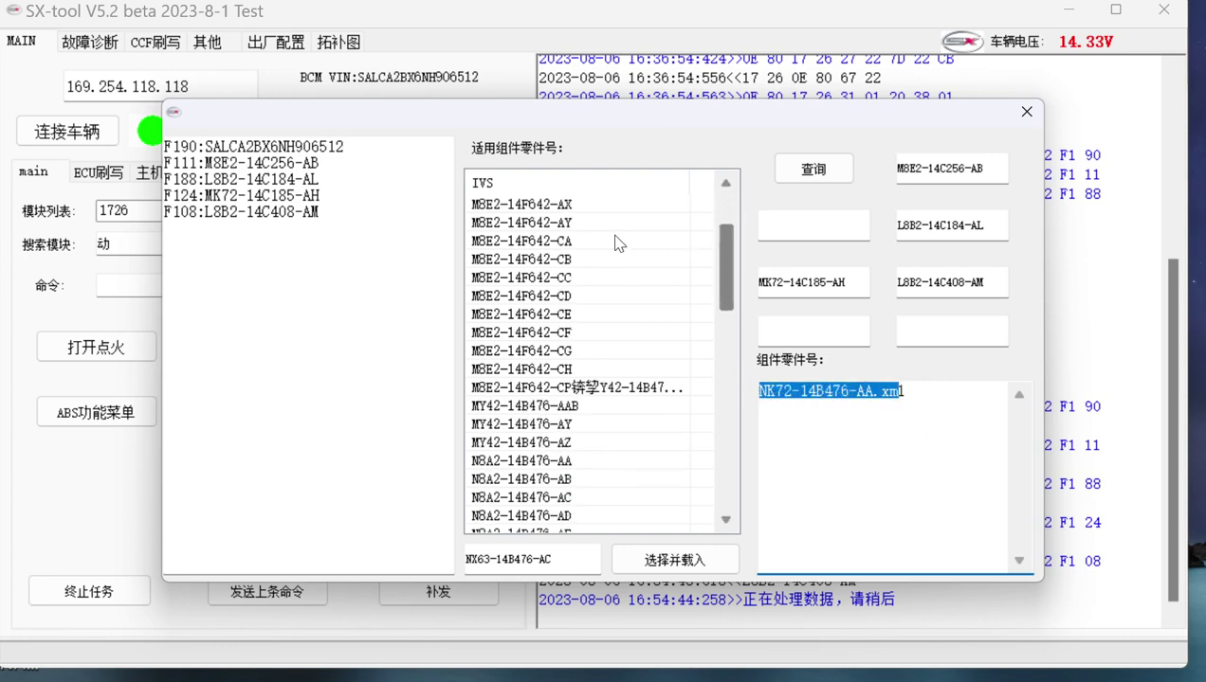
{"action": "left_click", "coordinate": [520, 262]}
{"action": "left_click_drag", "start_coordinate": [726, 286], "coordinate": [737, 379]}
{"action": "left_click", "coordinate": [518, 389]}
{"action": "left_click", "coordinate": [527, 406]}
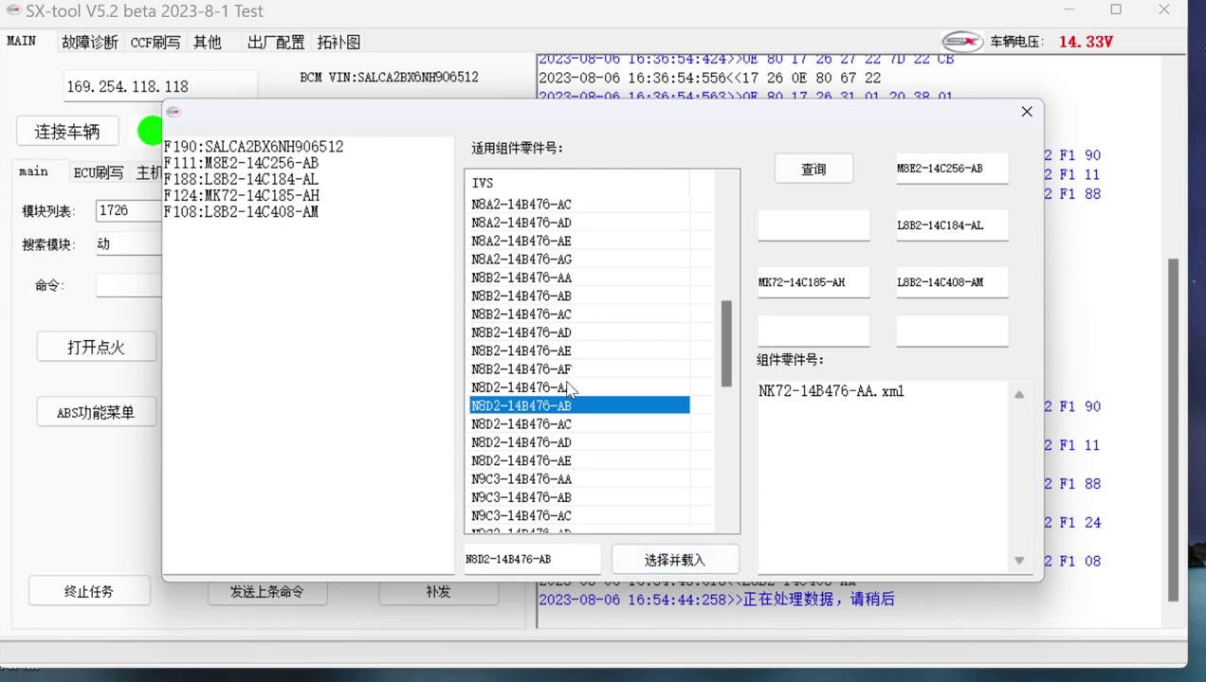
{"action": "left_click", "coordinate": [674, 560]}
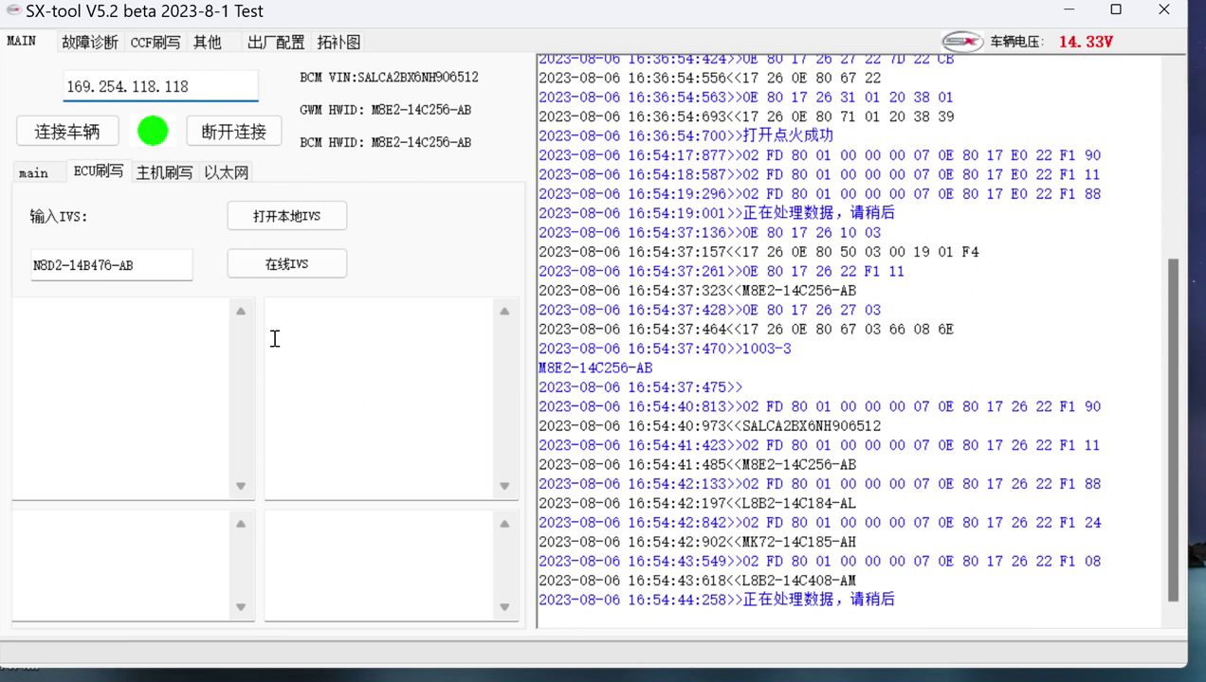
Step: Fetch the online IVS files for N8D2-14B476-AB
{"action": "left_click_drag", "start_coordinate": [149, 264], "coordinate": [2, 263]}
{"action": "left_click", "coordinate": [138, 271]}
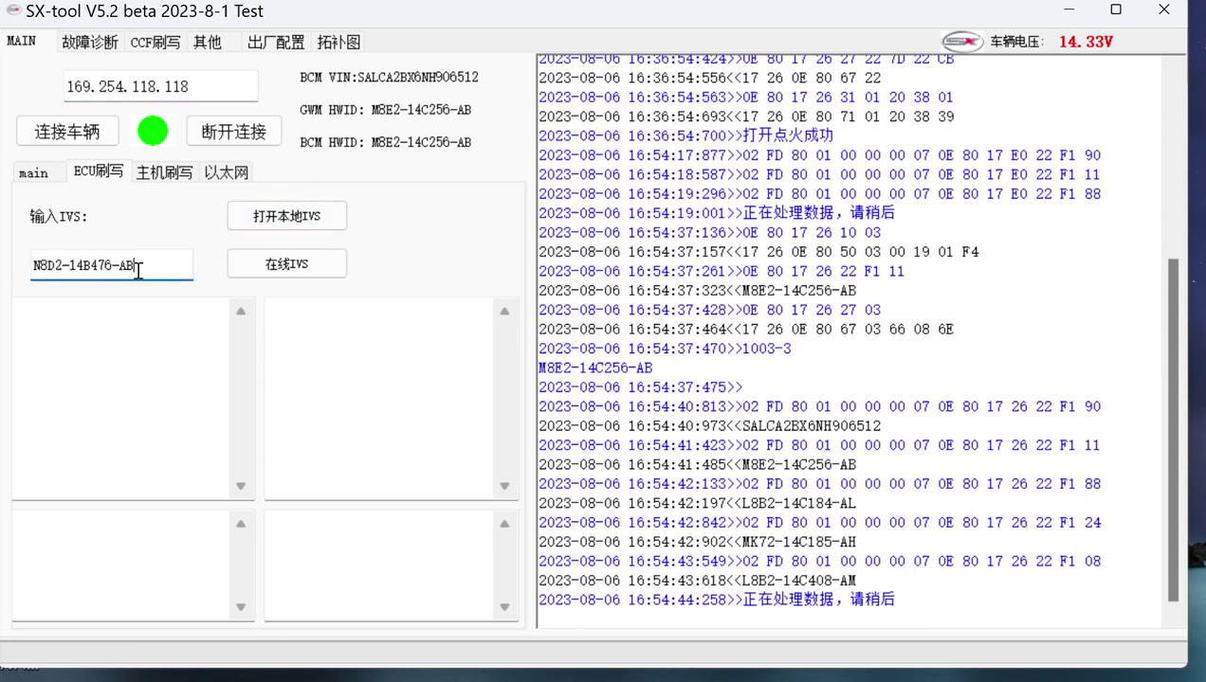
{"action": "left_click", "coordinate": [289, 269]}
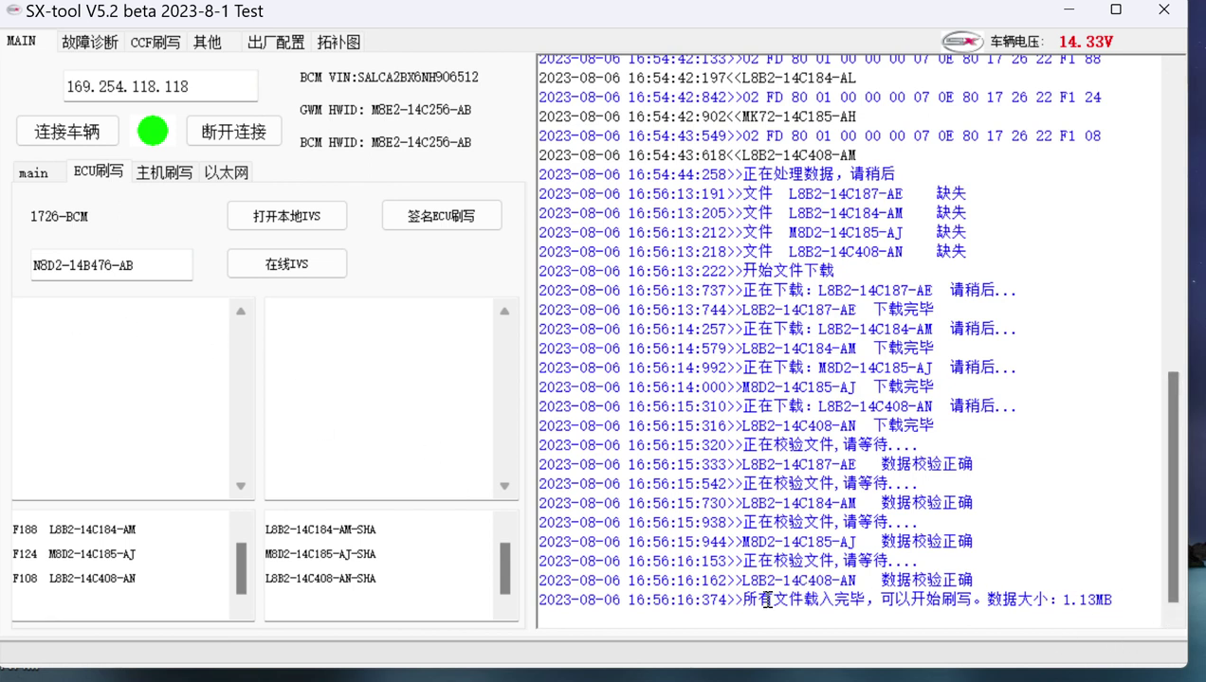
Step: Examine the log's file verification entries and the final loading message with the data size
{"action": "left_click_drag", "start_coordinate": [744, 595], "coordinate": [1119, 597]}
{"action": "left_click", "coordinate": [1042, 563]}
{"action": "left_click", "coordinate": [479, 227]}
{"action": "left_click_drag", "start_coordinate": [1109, 600], "coordinate": [580, 452]}
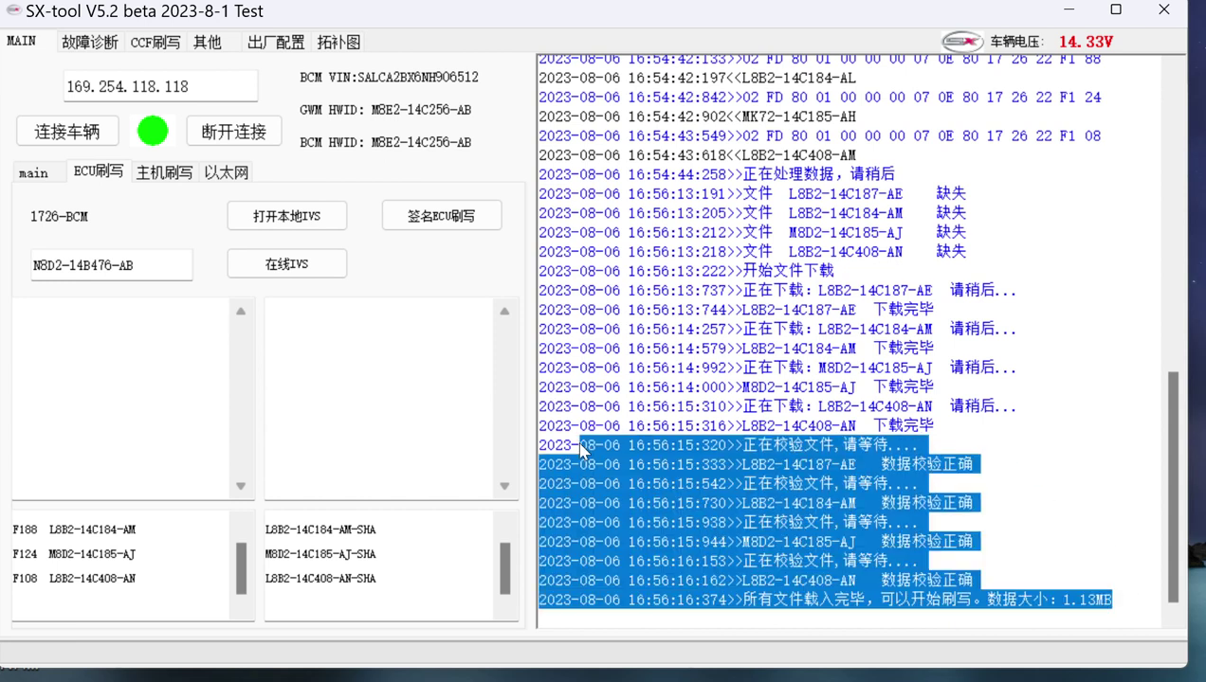
{"action": "left_click", "coordinate": [373, 399]}
Step: Replace the IVS number with LK62-14B476-BC
{"action": "left_click", "coordinate": [160, 266]}
{"action": "left_click_drag", "start_coordinate": [159, 268], "coordinate": [126, 273]}
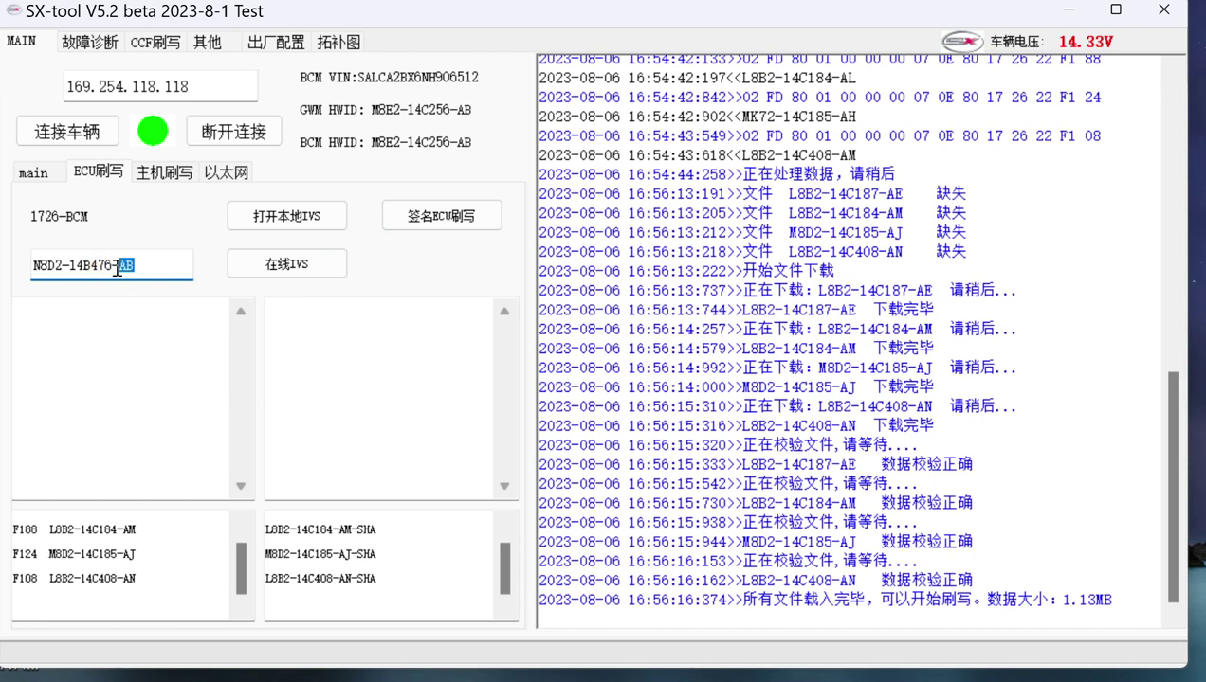
{"action": "left_click_drag", "start_coordinate": [115, 269], "coordinate": [27, 266]}
{"action": "left_click", "coordinate": [63, 270]}
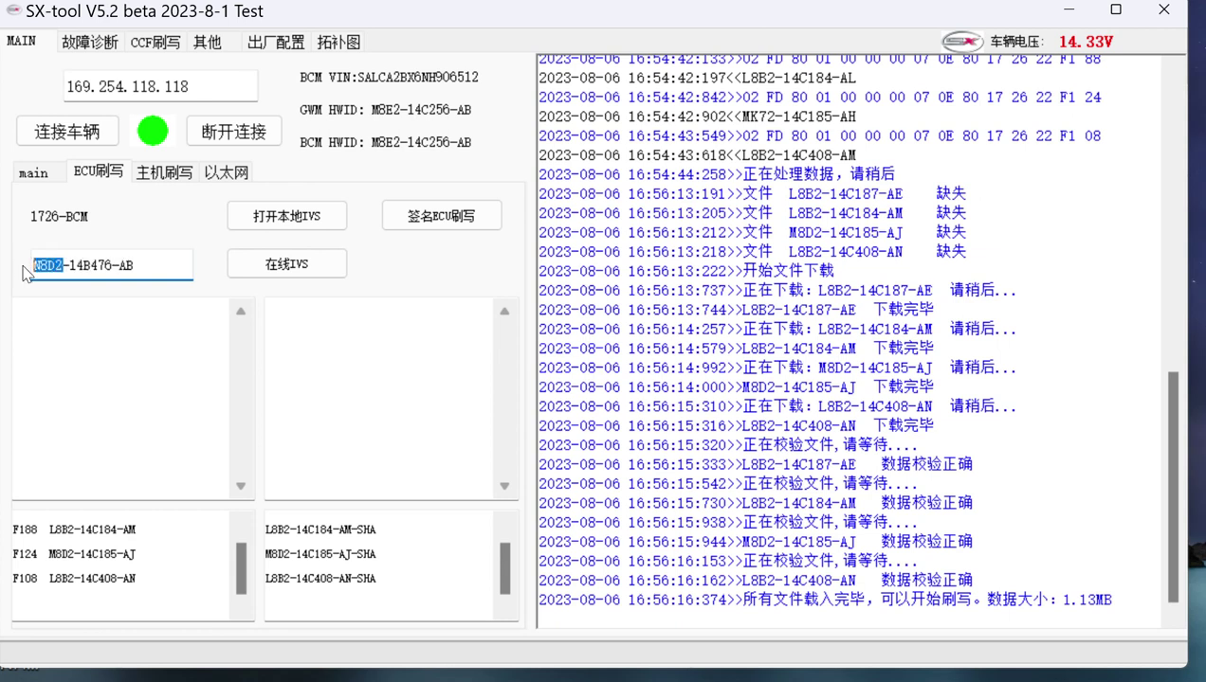
{"action": "type", "text": "lj"}
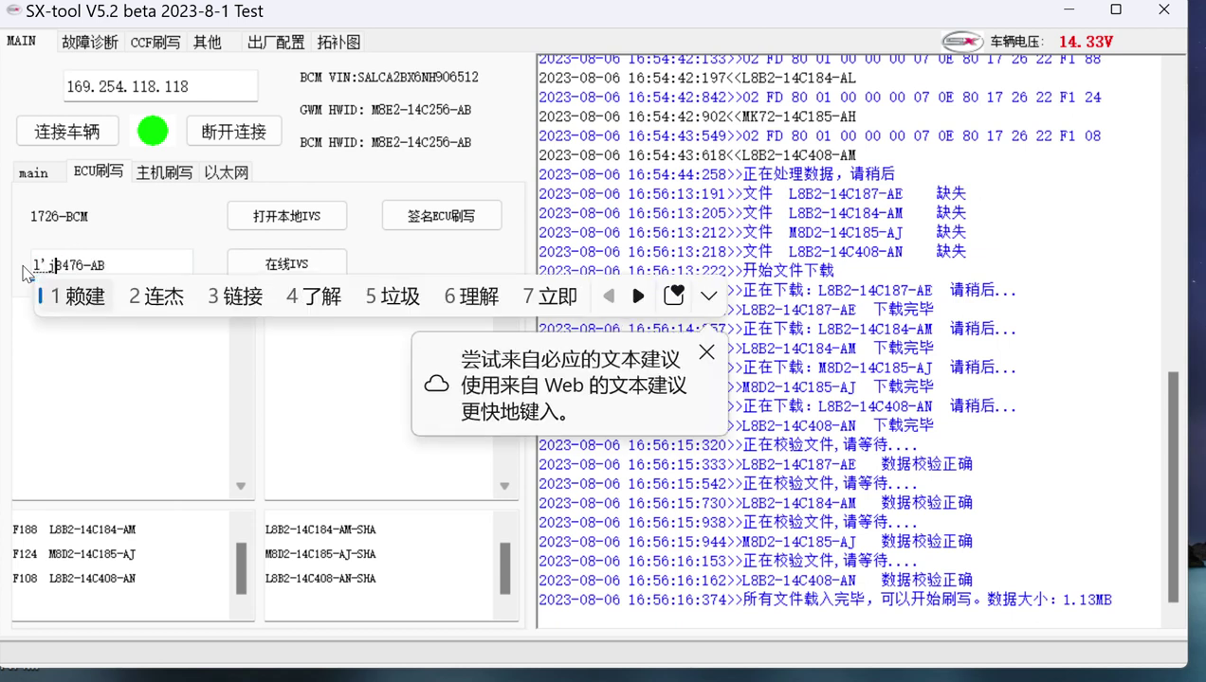
{"action": "key", "text": "BackSpace"}
{"action": "key", "text": "BackSpace"}
{"action": "key", "text": "Caps_Lock"}
{"action": "type", "text": "LK62-14B476-"}
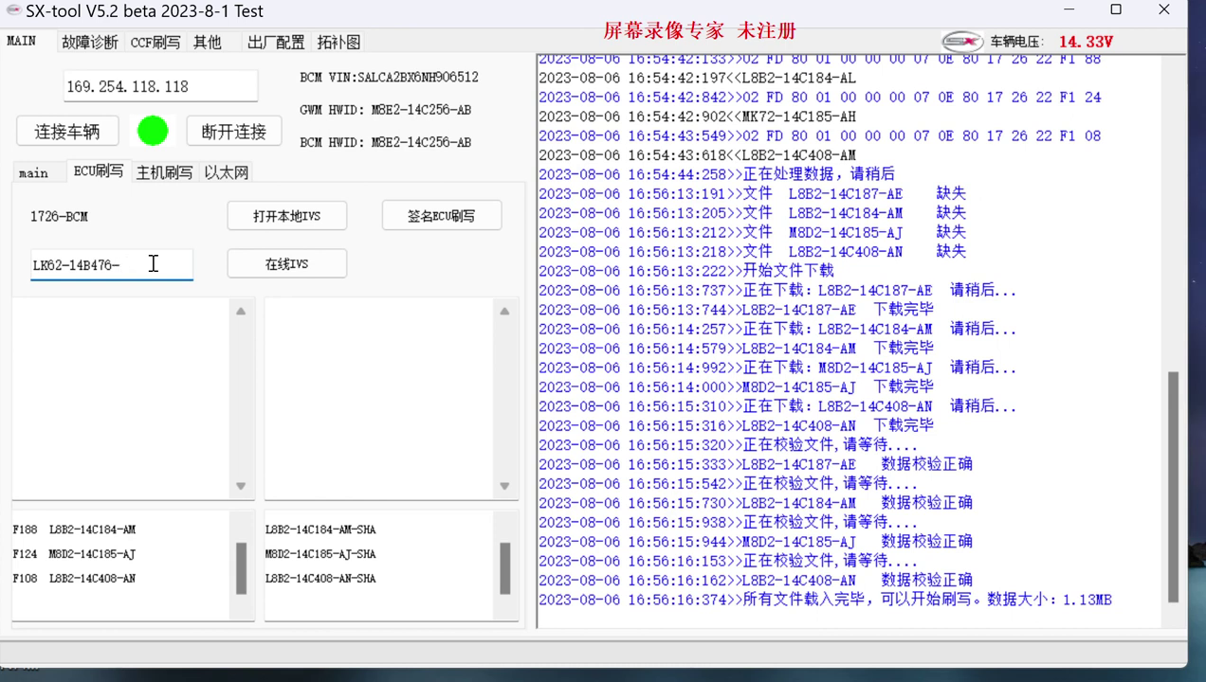
{"action": "type", "text": "BC"}
{"action": "left_click_drag", "start_coordinate": [126, 273], "coordinate": [33, 261]}
{"action": "left_click", "coordinate": [180, 271]}
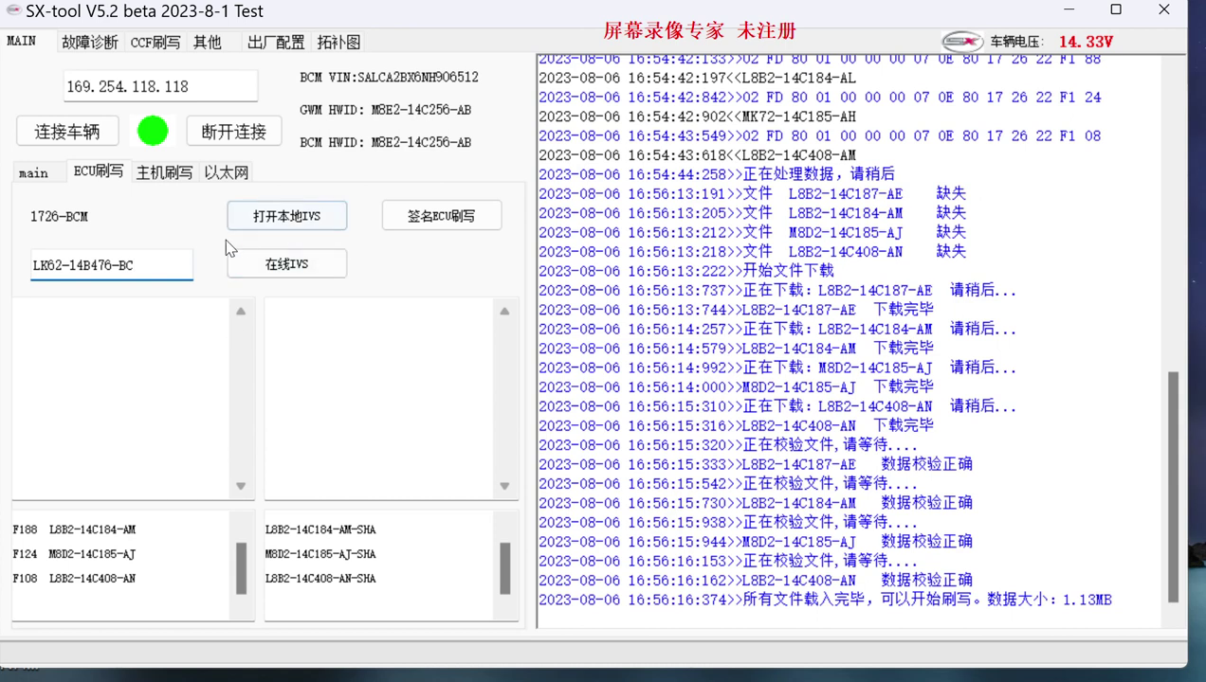
Step: Try to fetch the online IVS files for LK62-14B476-BC and dismiss the message
{"action": "left_click_drag", "start_coordinate": [158, 267], "coordinate": [36, 266]}
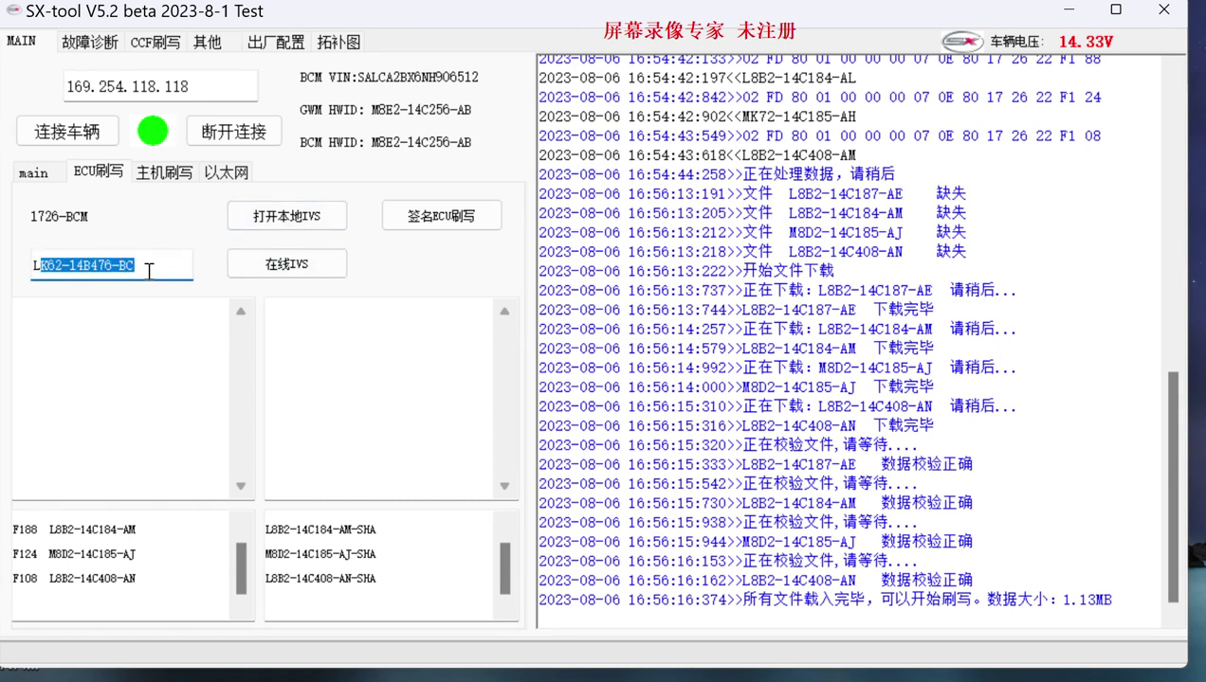
{"action": "left_click", "coordinate": [281, 264]}
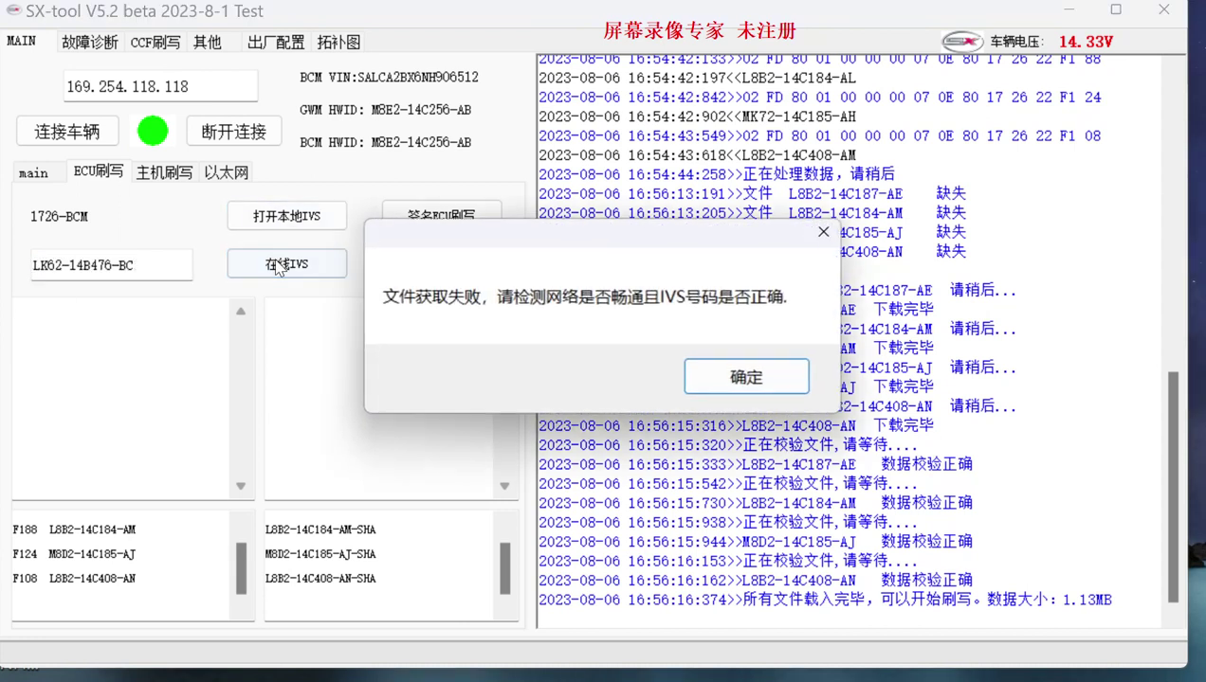
{"action": "left_click", "coordinate": [737, 366]}
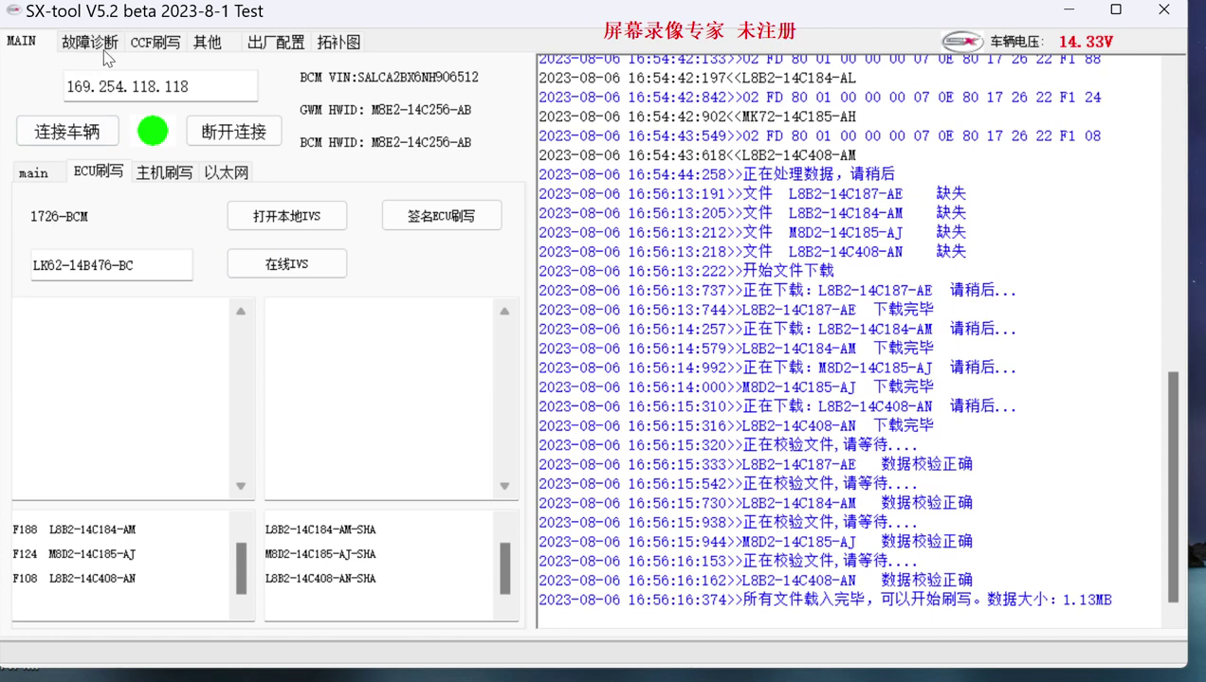
Step: Set the IVS number to MX63-10K975-BUF and fetch its online files
{"action": "double_click", "coordinate": [137, 272]}
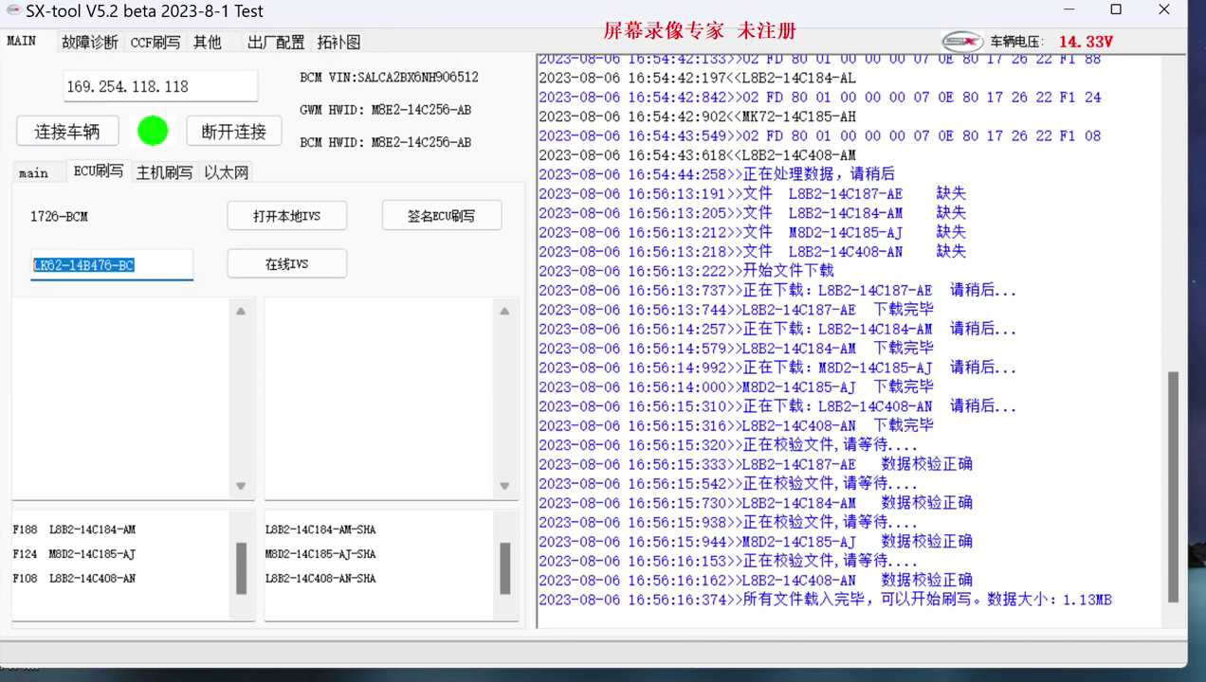
{"action": "type", "text": "MX63-10K975-BUF"}
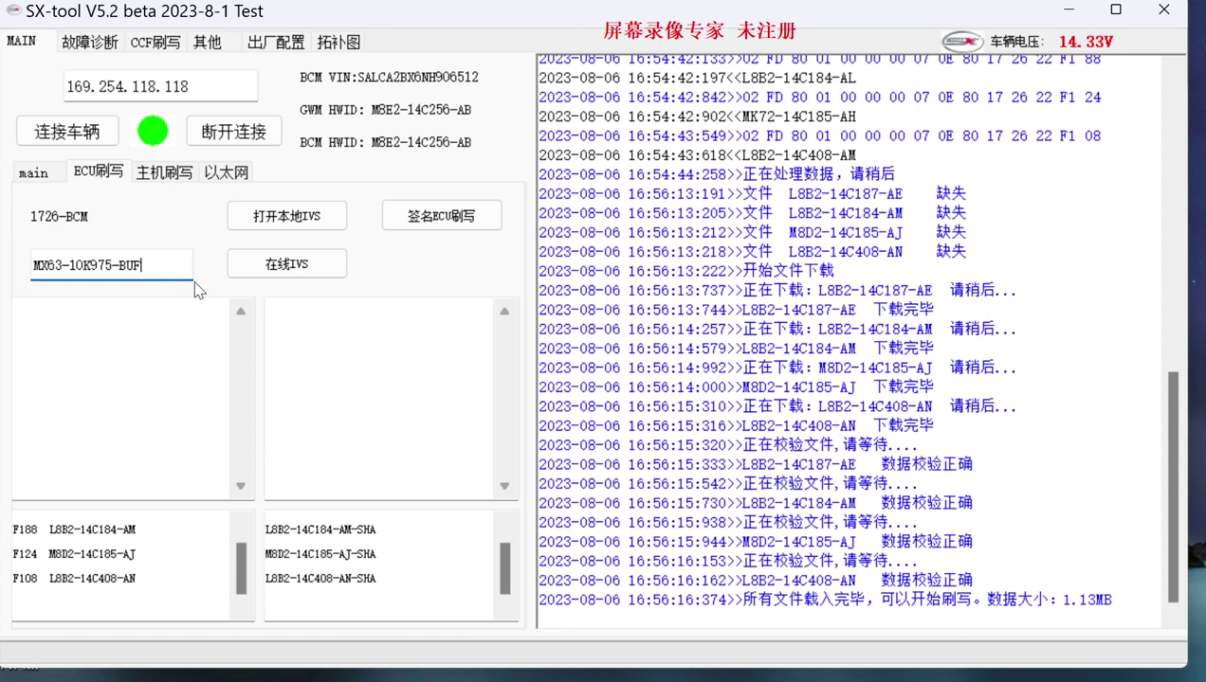
{"action": "double_click", "coordinate": [155, 267]}
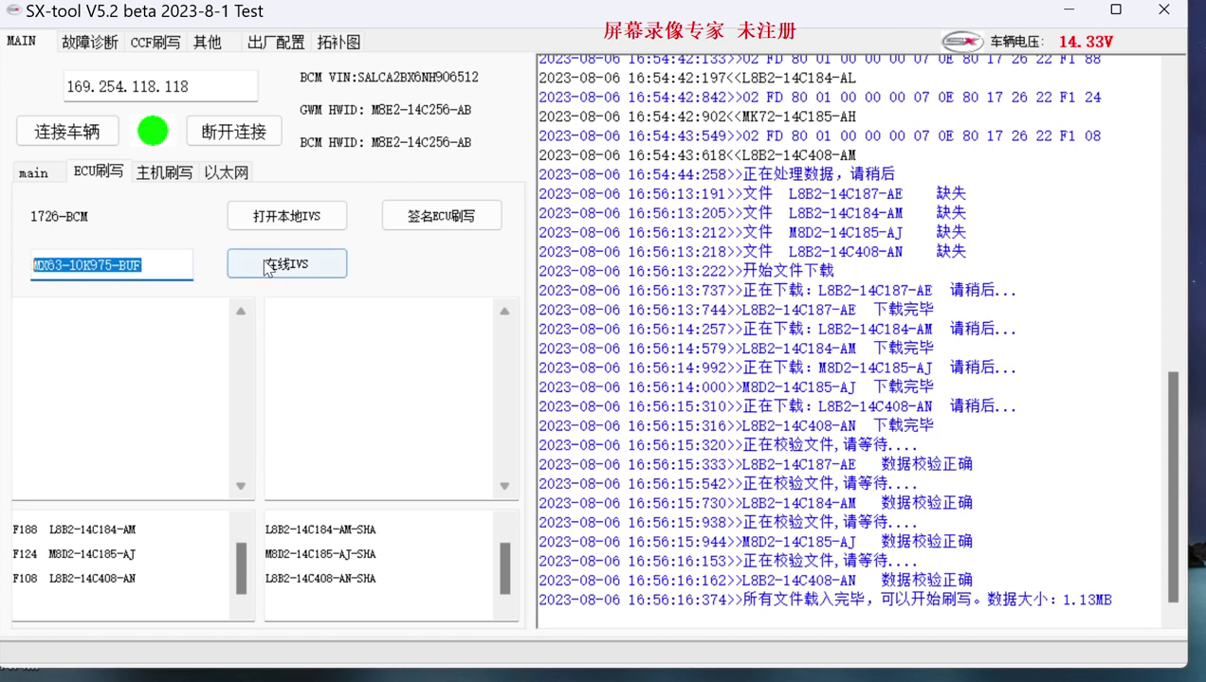
{"action": "left_click", "coordinate": [296, 263]}
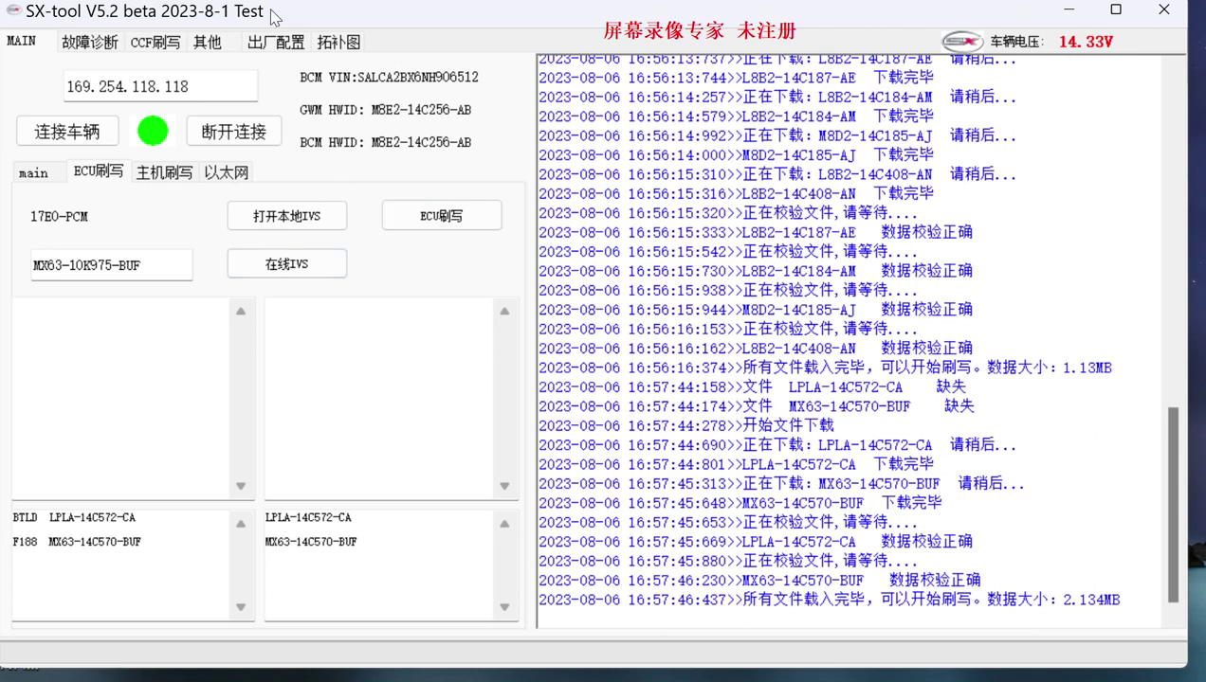
Step: Query the vehicle's factory configuration (出厂配置) using the BCM VIN already filled in
{"action": "left_click", "coordinate": [278, 48]}
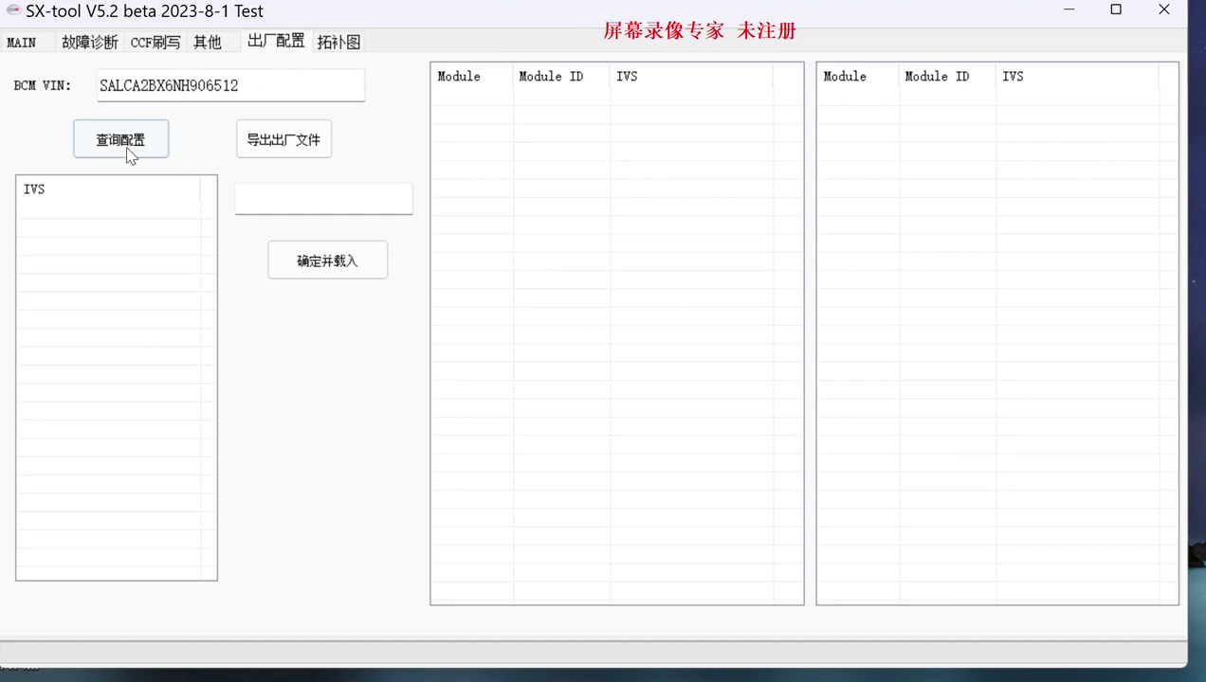
{"action": "left_click_drag", "start_coordinate": [253, 85], "coordinate": [76, 71]}
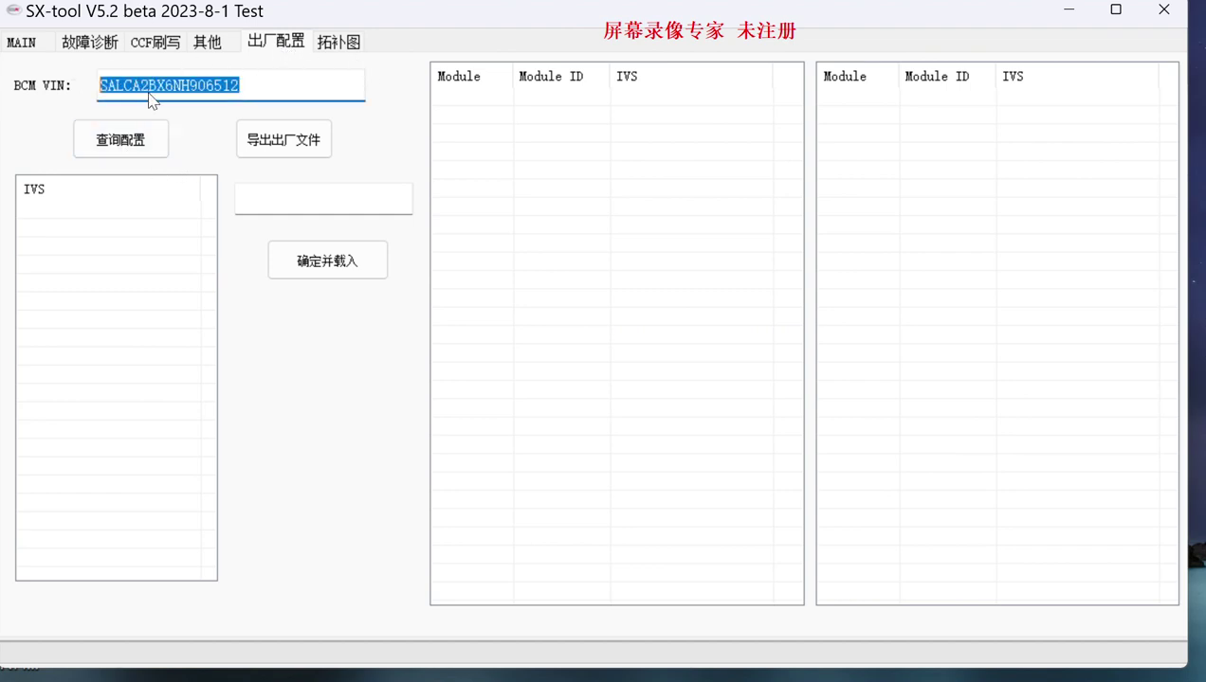
{"action": "left_click", "coordinate": [151, 140]}
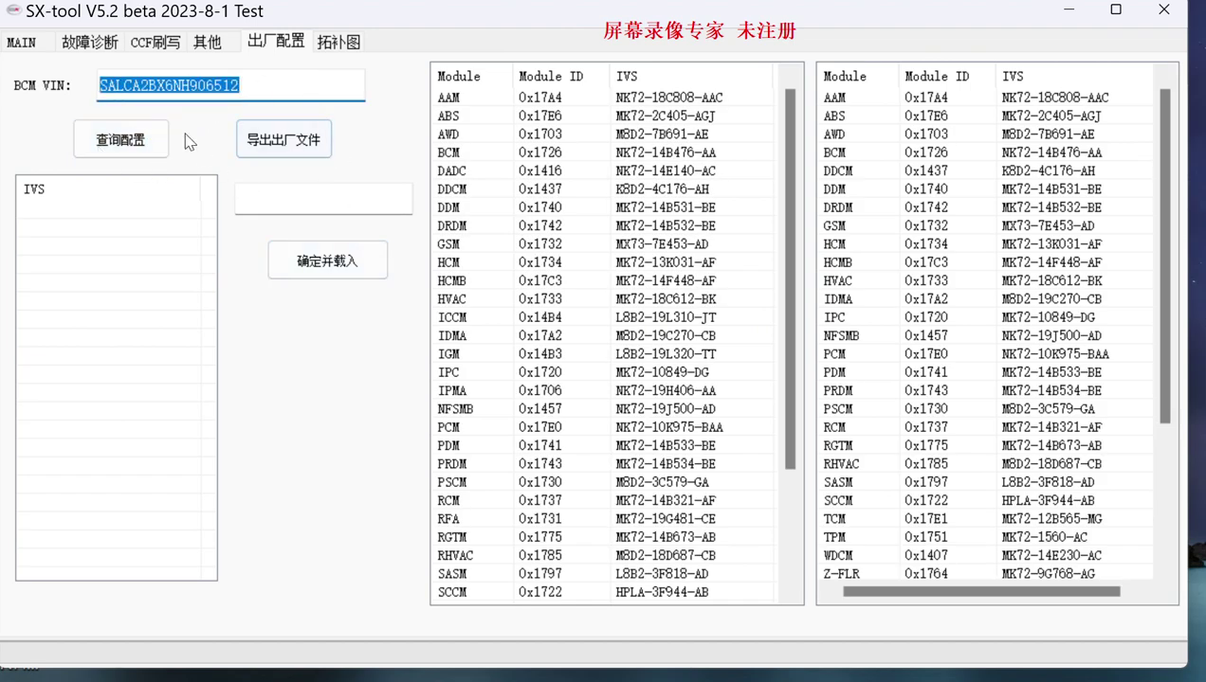
Step: Browse the available IVS numbers for the factory configuration's DDCM, ABS, AAM and AWD modules
{"action": "left_click", "coordinate": [521, 155]}
{"action": "left_click", "coordinate": [501, 187]}
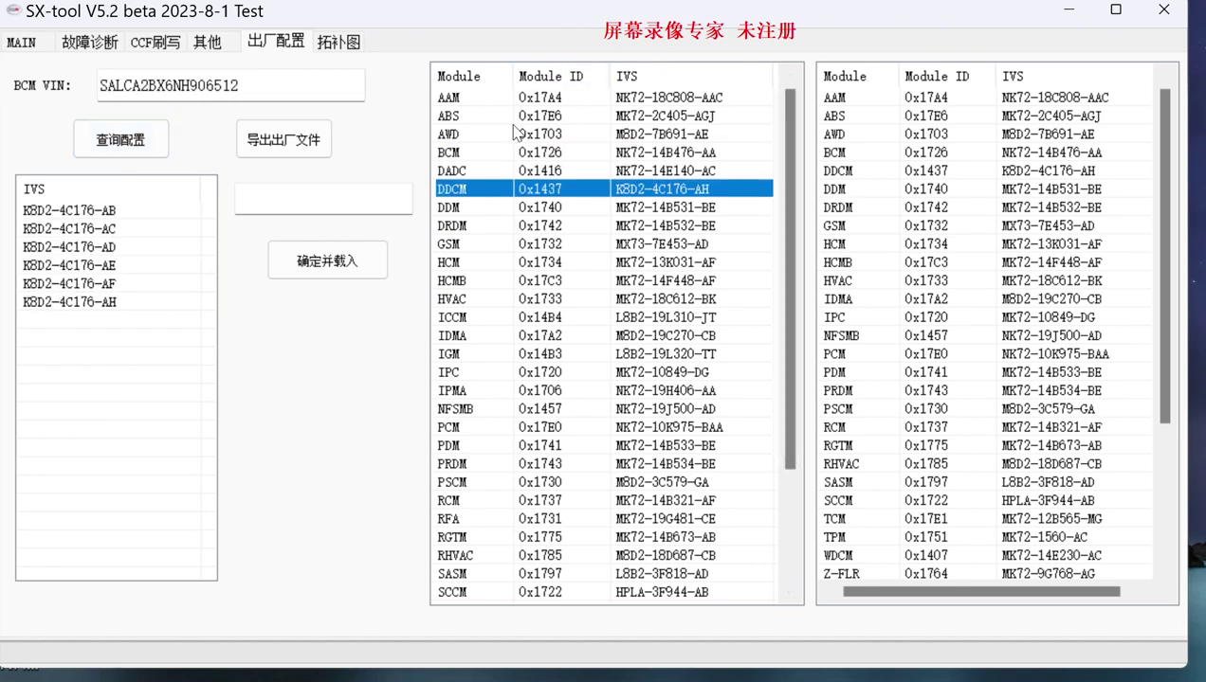
{"action": "left_click", "coordinate": [487, 116]}
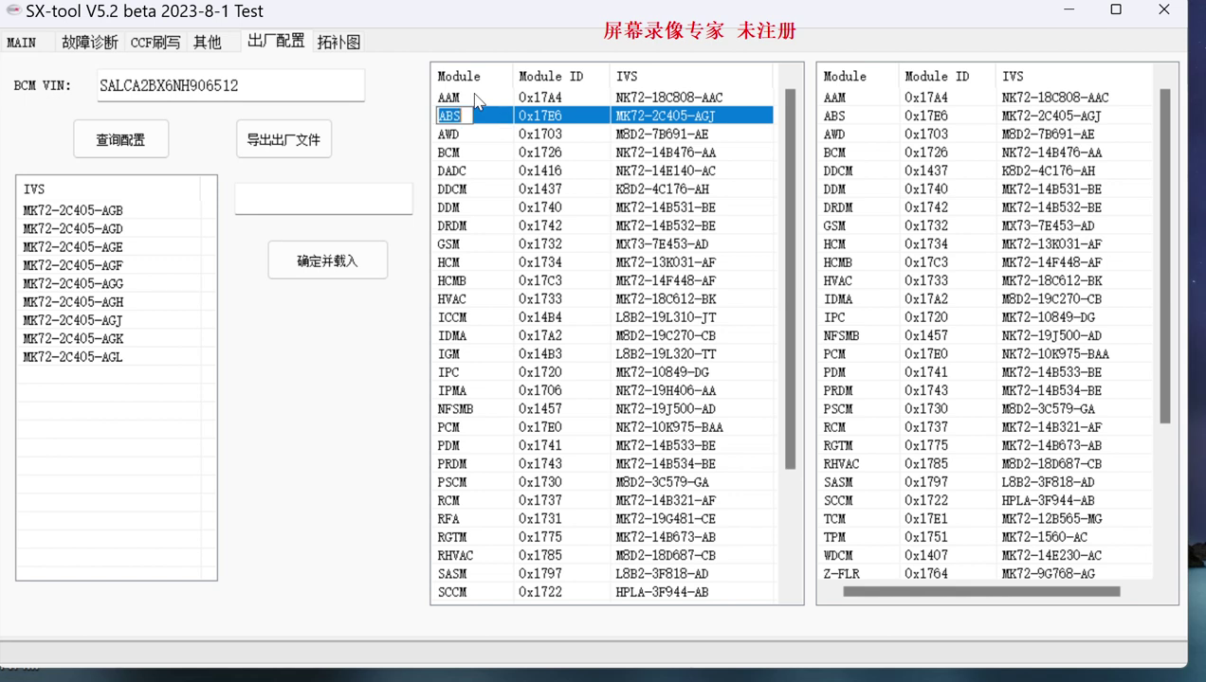
{"action": "left_click", "coordinate": [469, 98]}
{"action": "left_click", "coordinate": [618, 134]}
{"action": "left_click", "coordinate": [584, 117]}
Step: Select the BCM module (0x1726) in the factory configuration and choose IVS NK72-14B476-AE
{"action": "left_click", "coordinate": [561, 153]}
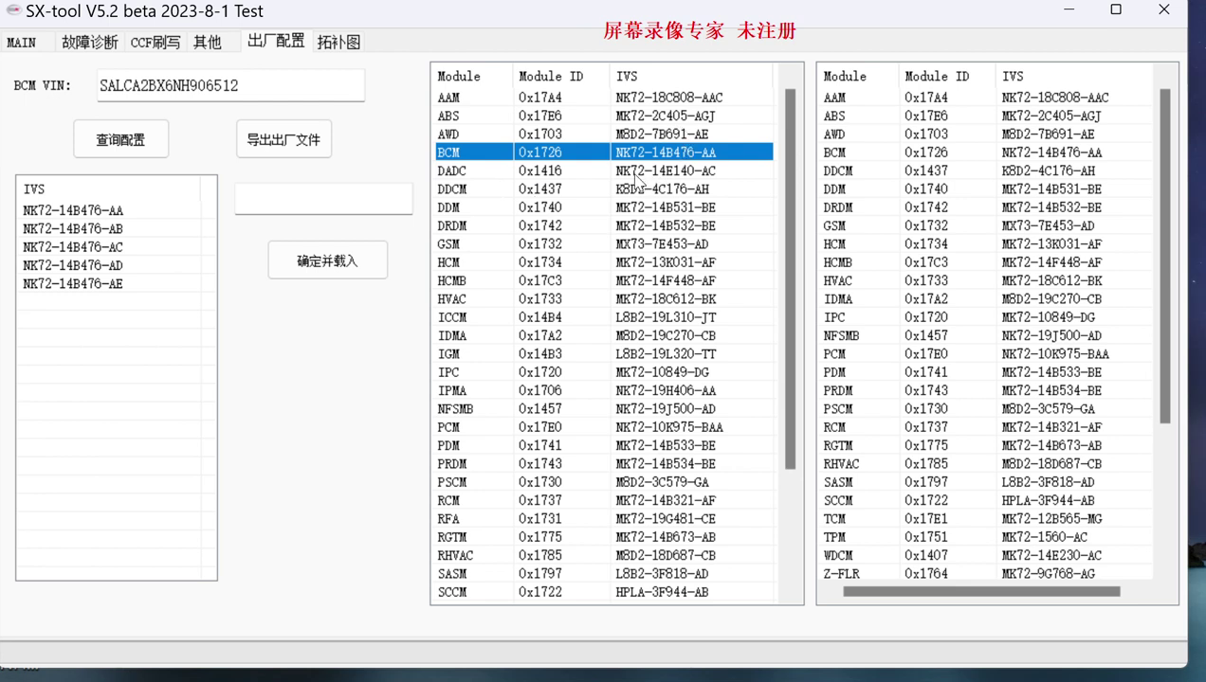
{"action": "left_click", "coordinate": [76, 210]}
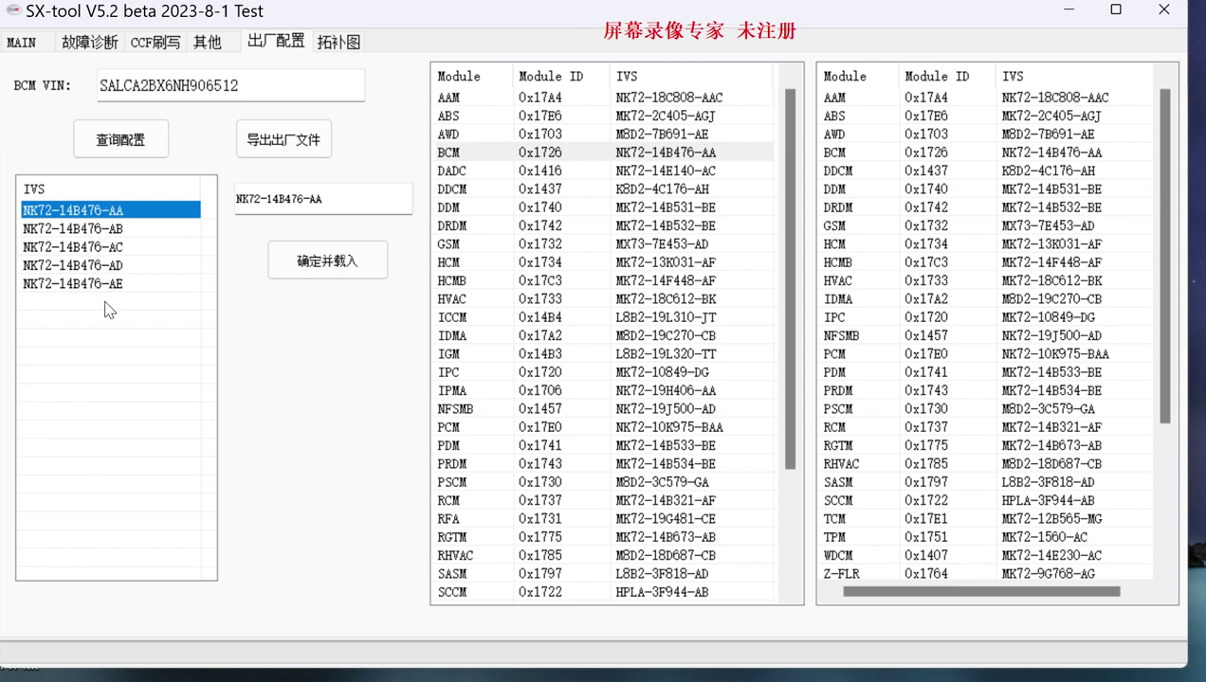
{"action": "left_click", "coordinate": [72, 285]}
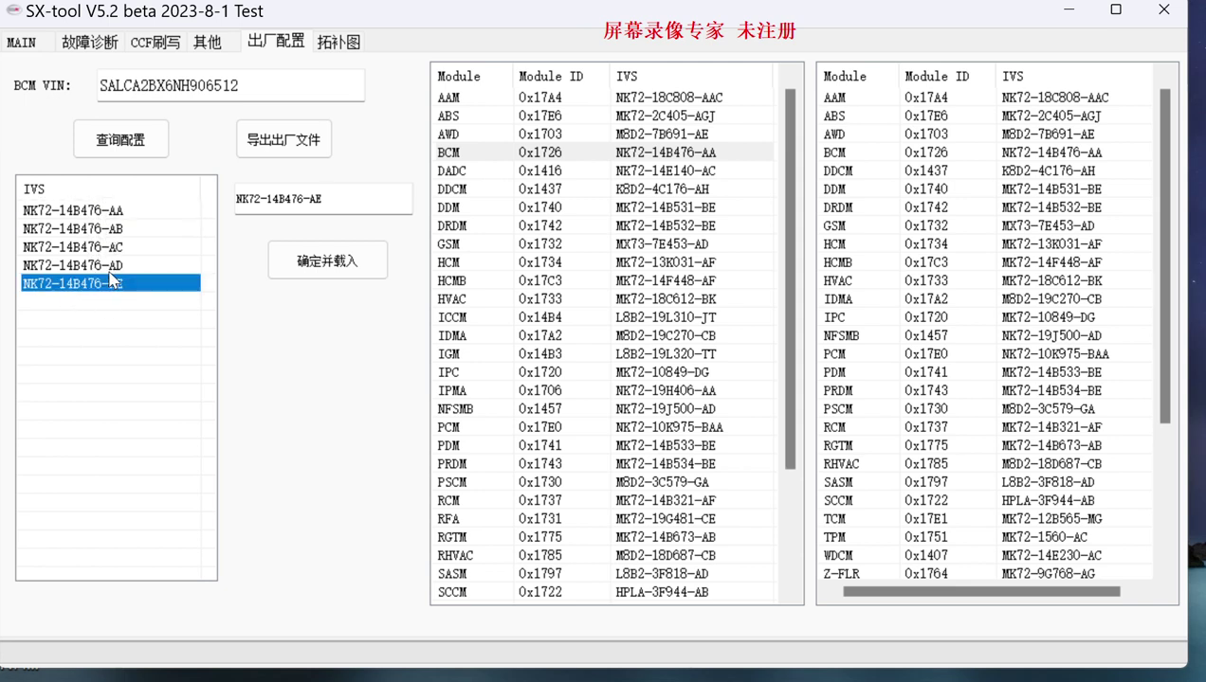
{"action": "left_click", "coordinate": [110, 273]}
{"action": "left_click", "coordinate": [90, 283]}
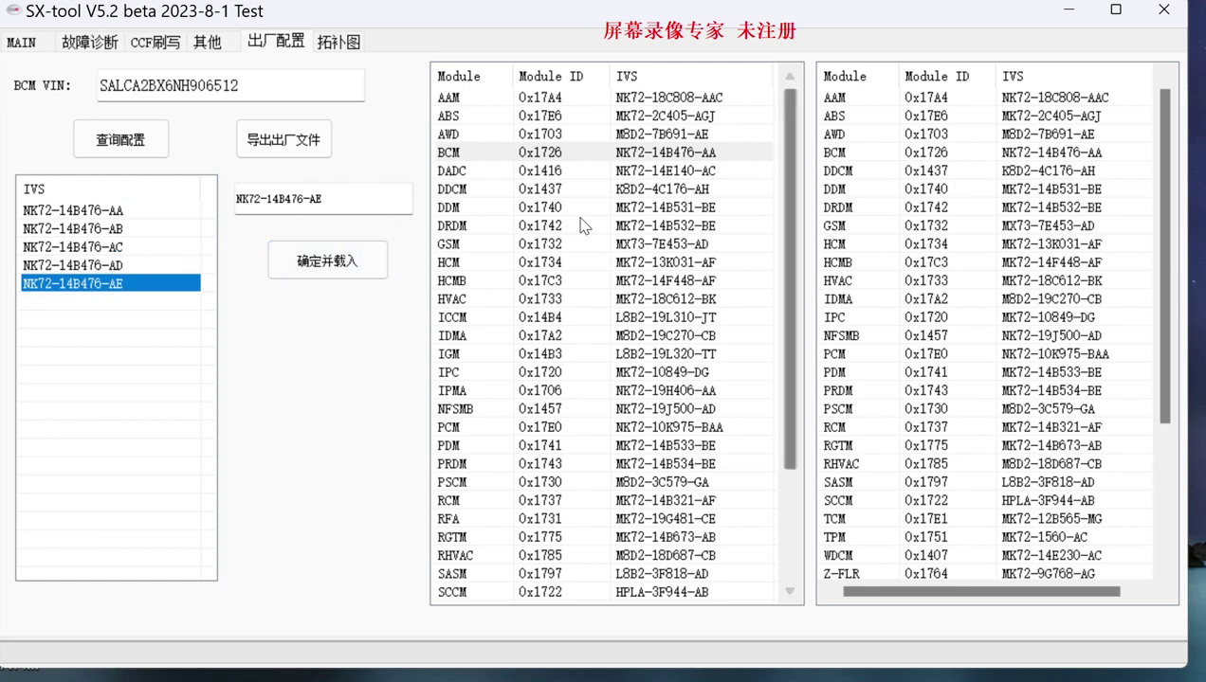
Step: Compare the available IVS numbers of the DDM, DDCM and BCM modules
{"action": "left_click", "coordinate": [462, 207]}
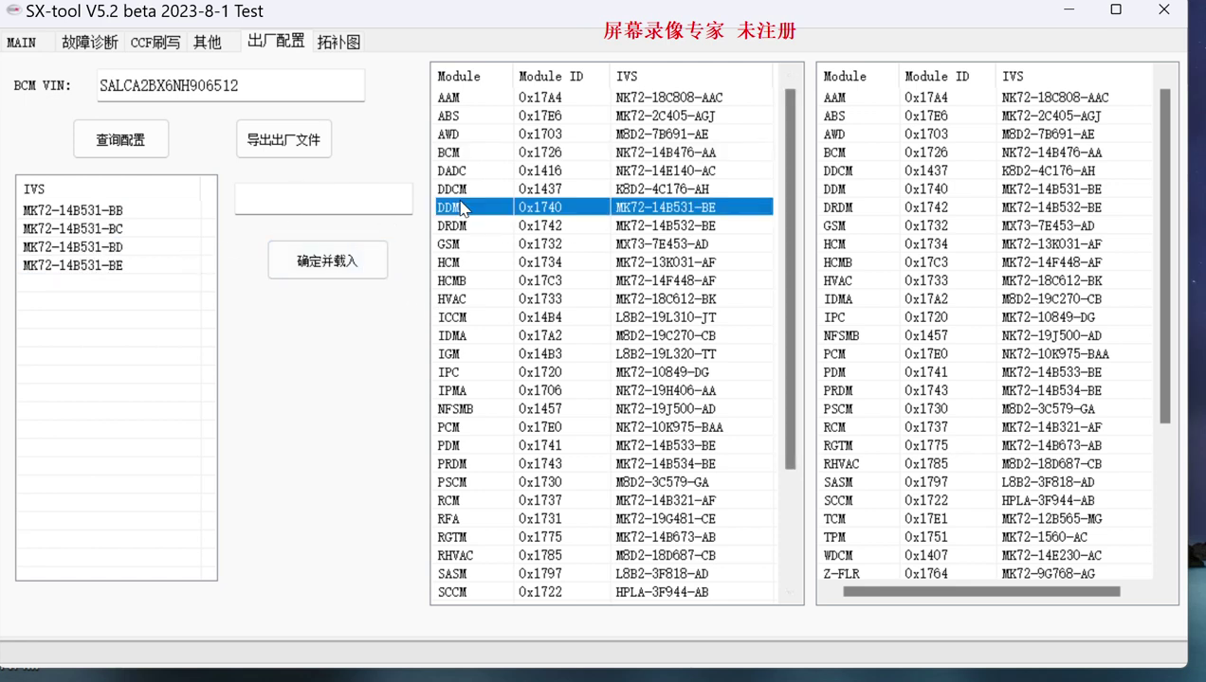
{"action": "left_click", "coordinate": [487, 189]}
{"action": "left_click", "coordinate": [492, 155]}
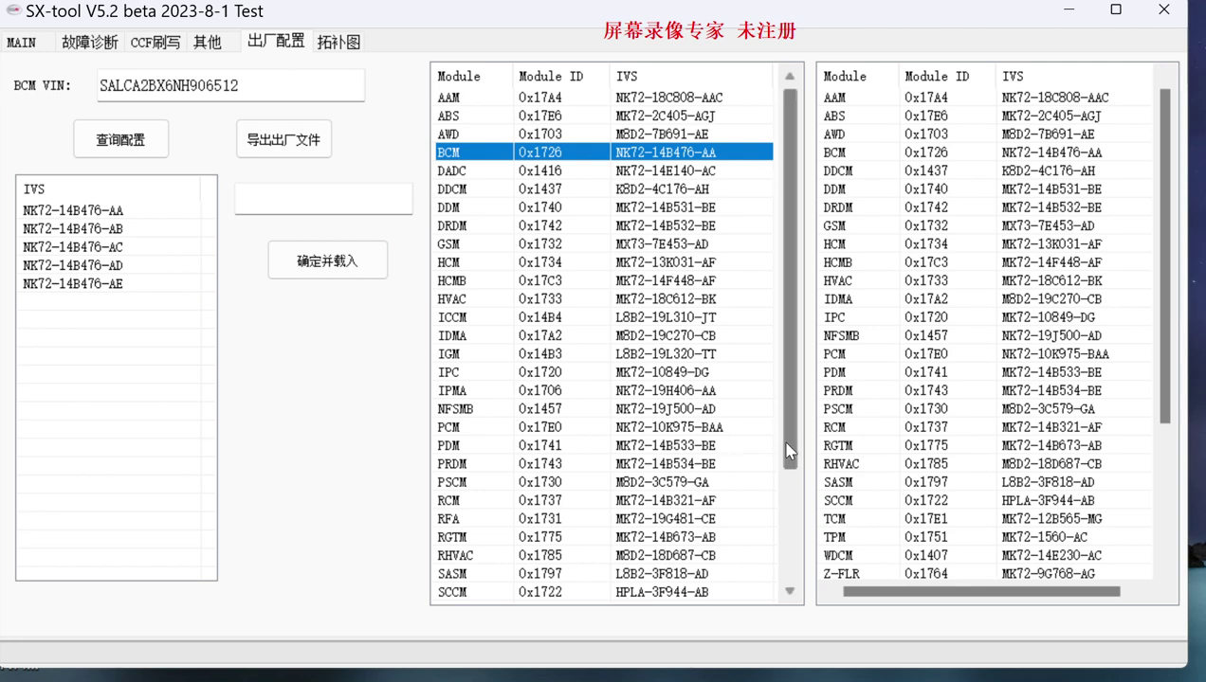
Step: Choose IVS NK72-10K975-BAB for the PCM module (0x17E0), then reselect the BCM module (0x1726)
{"action": "scroll", "coordinate": [789, 352], "scroll_direction": "down", "scroll_amount": 1}
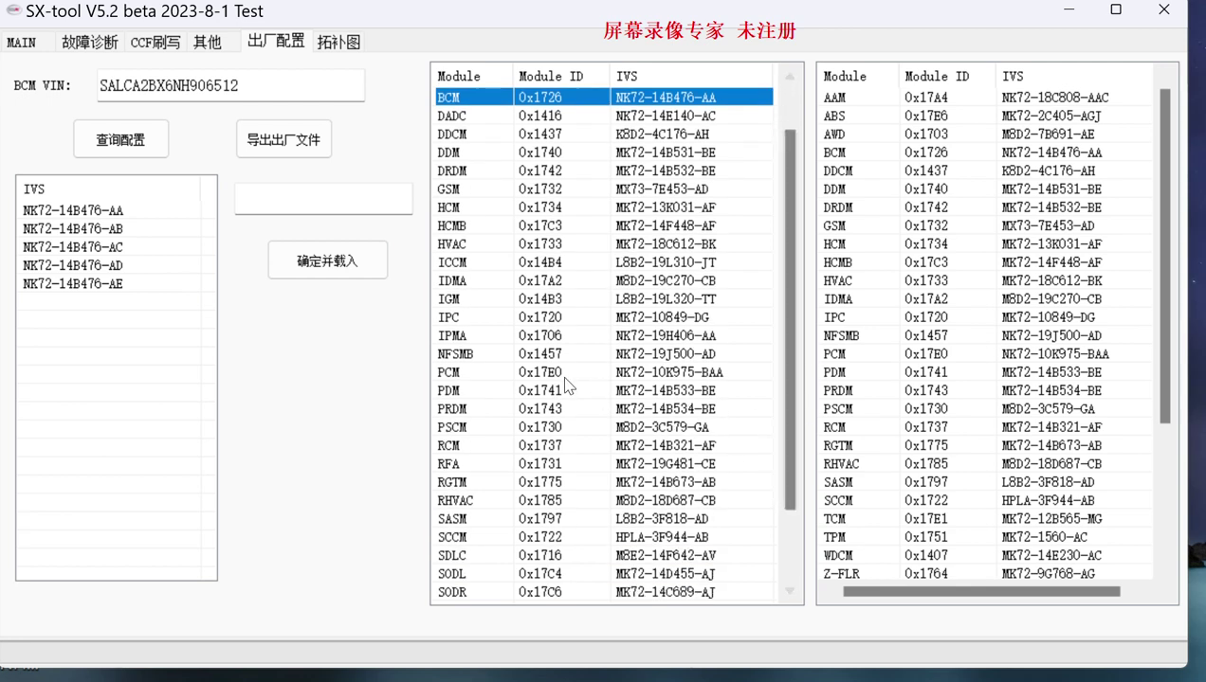
{"action": "left_click", "coordinate": [552, 372]}
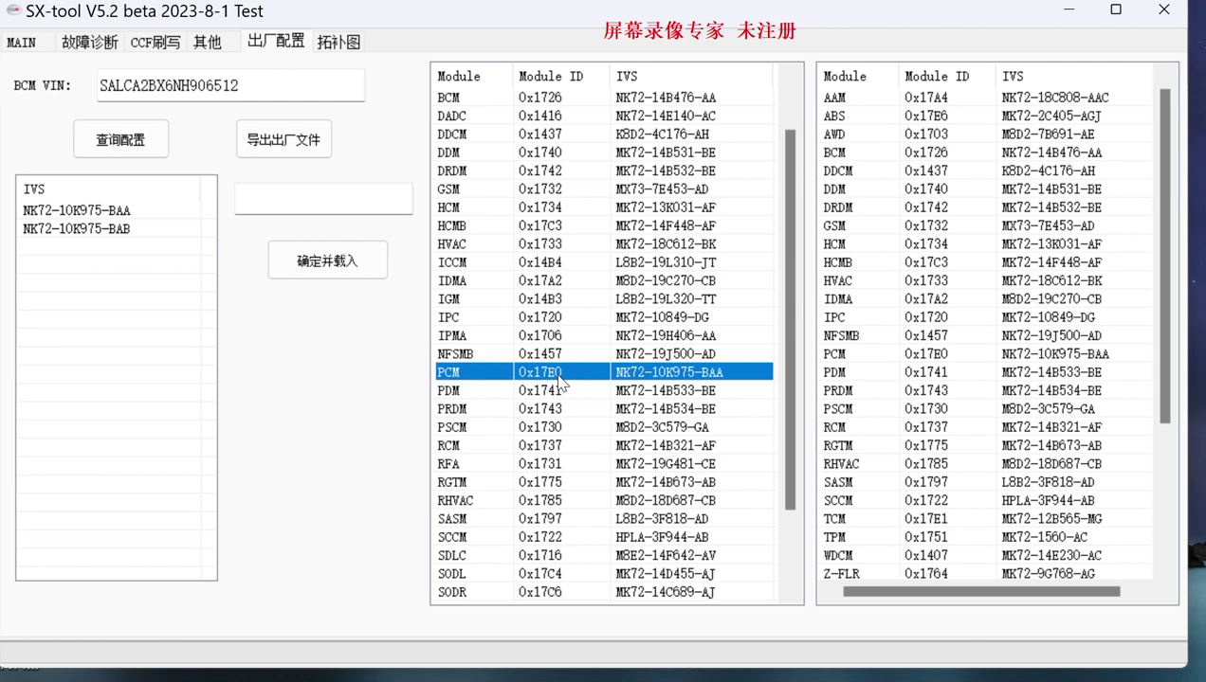
{"action": "left_click", "coordinate": [153, 233]}
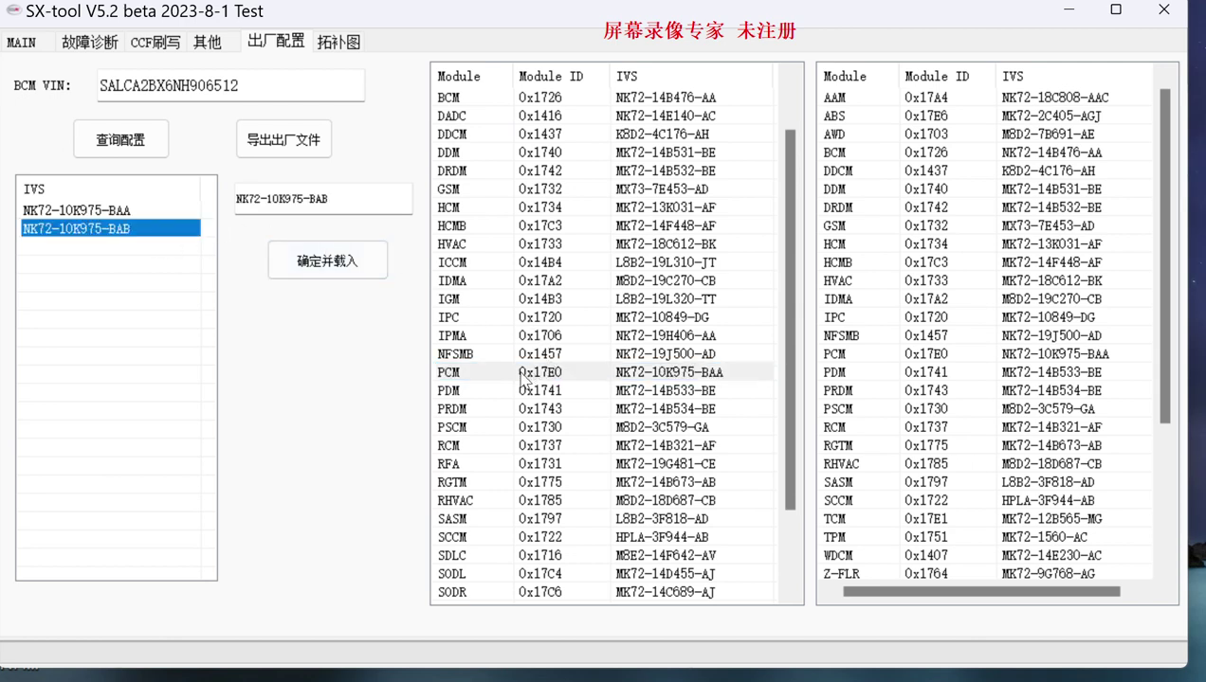
{"action": "left_click", "coordinate": [466, 95]}
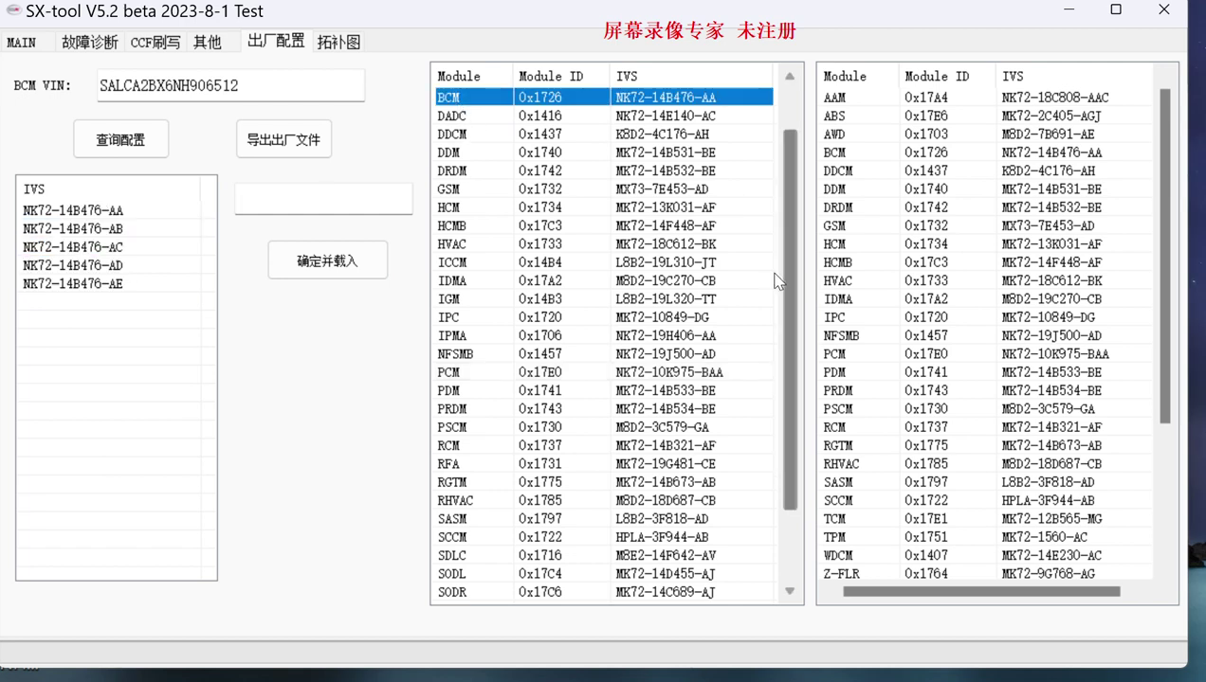
Step: Load IVS NK72-14B476-AE for the BCM module (0x1726) from the factory configuration and check the file loading log
{"action": "scroll", "coordinate": [780, 304], "scroll_direction": "up", "scroll_amount": 1}
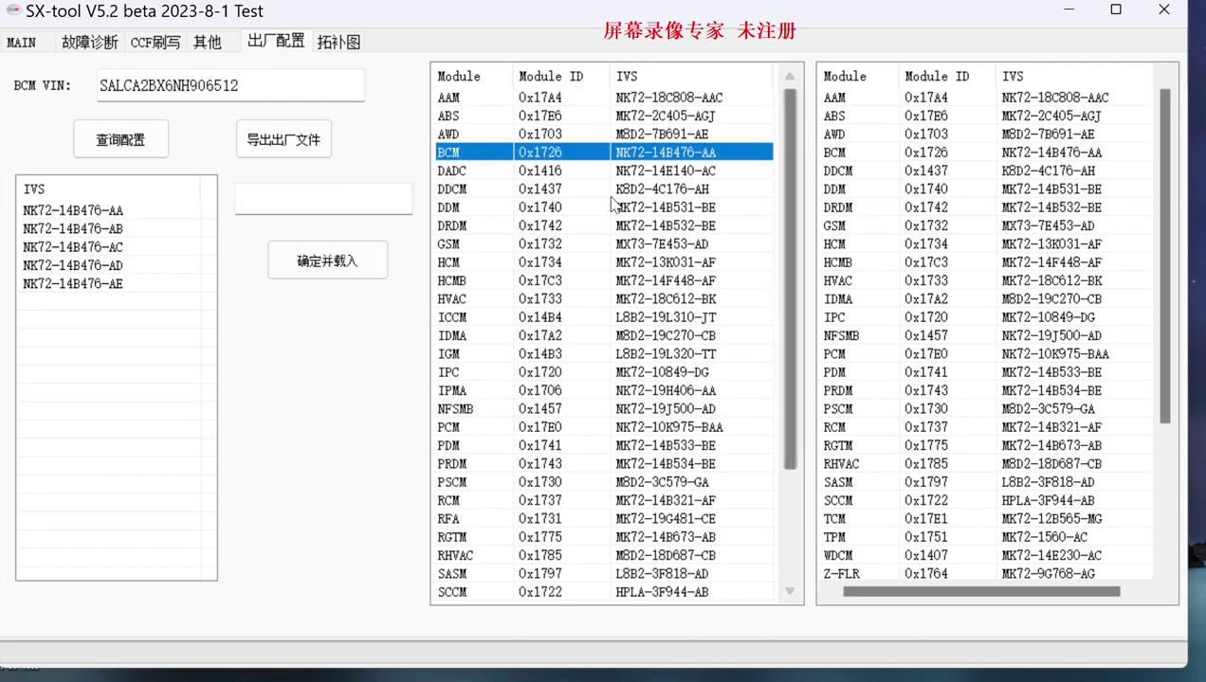
{"action": "left_click", "coordinate": [494, 443]}
{"action": "left_click", "coordinate": [481, 420]}
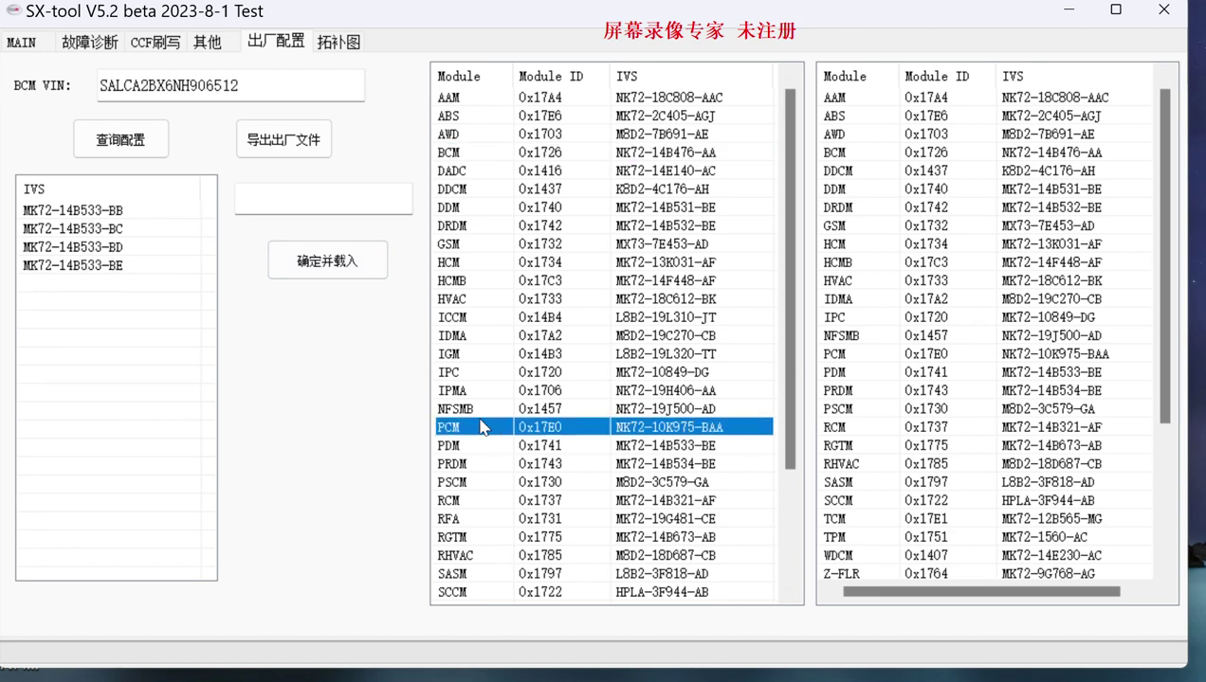
{"action": "left_click", "coordinate": [447, 153]}
{"action": "left_click", "coordinate": [38, 284]}
{"action": "left_click", "coordinate": [312, 265]}
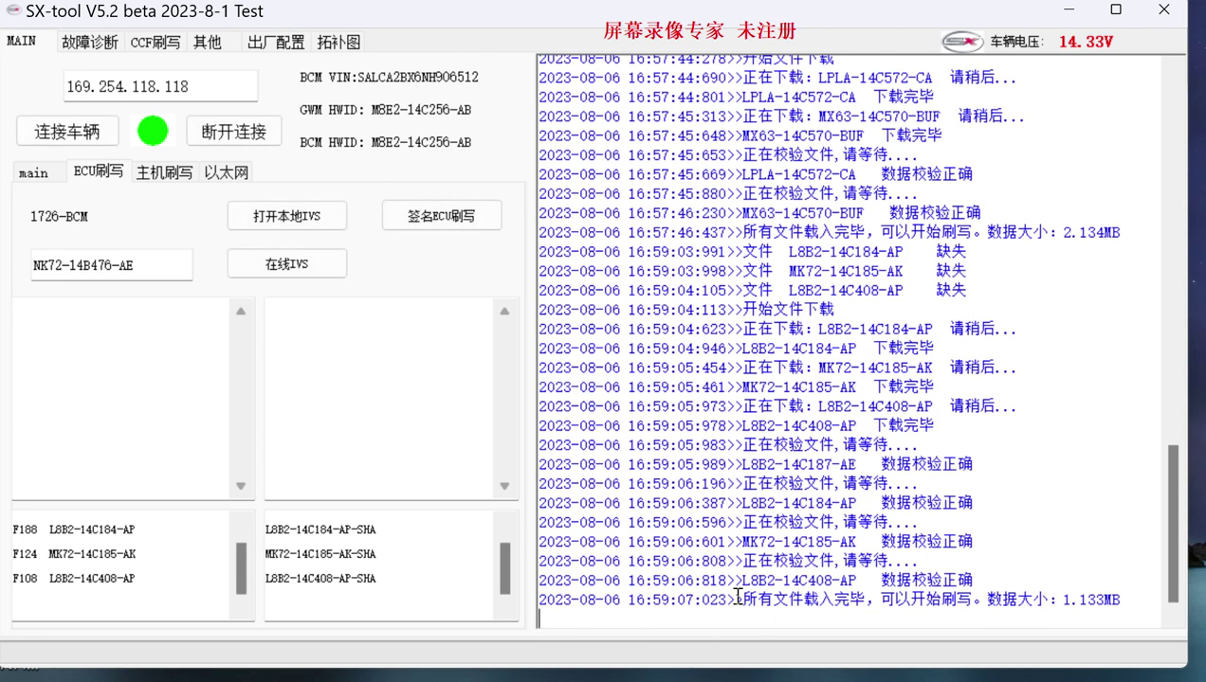
{"action": "left_click_drag", "start_coordinate": [747, 599], "coordinate": [1120, 600]}
{"action": "key", "text": "shift+Home"}
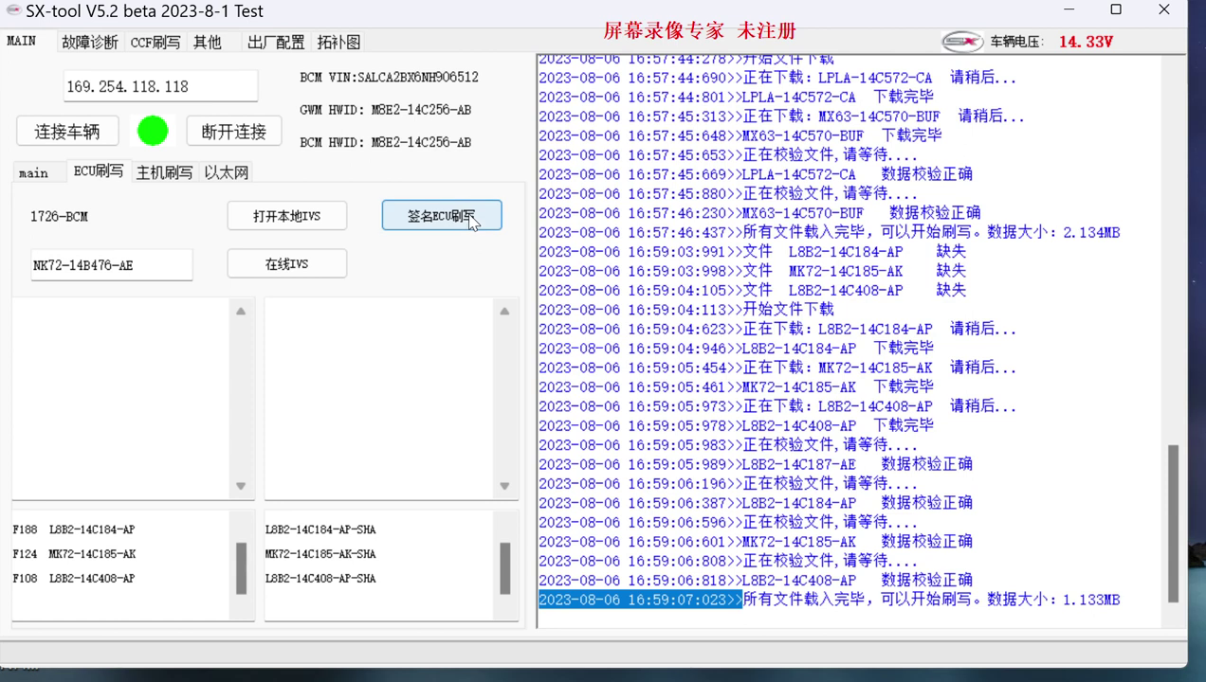
Step: Browse the vehicle function, module calibration and ABS function lists on the main diagnostic page for module 1726
{"action": "left_click", "coordinate": [36, 175]}
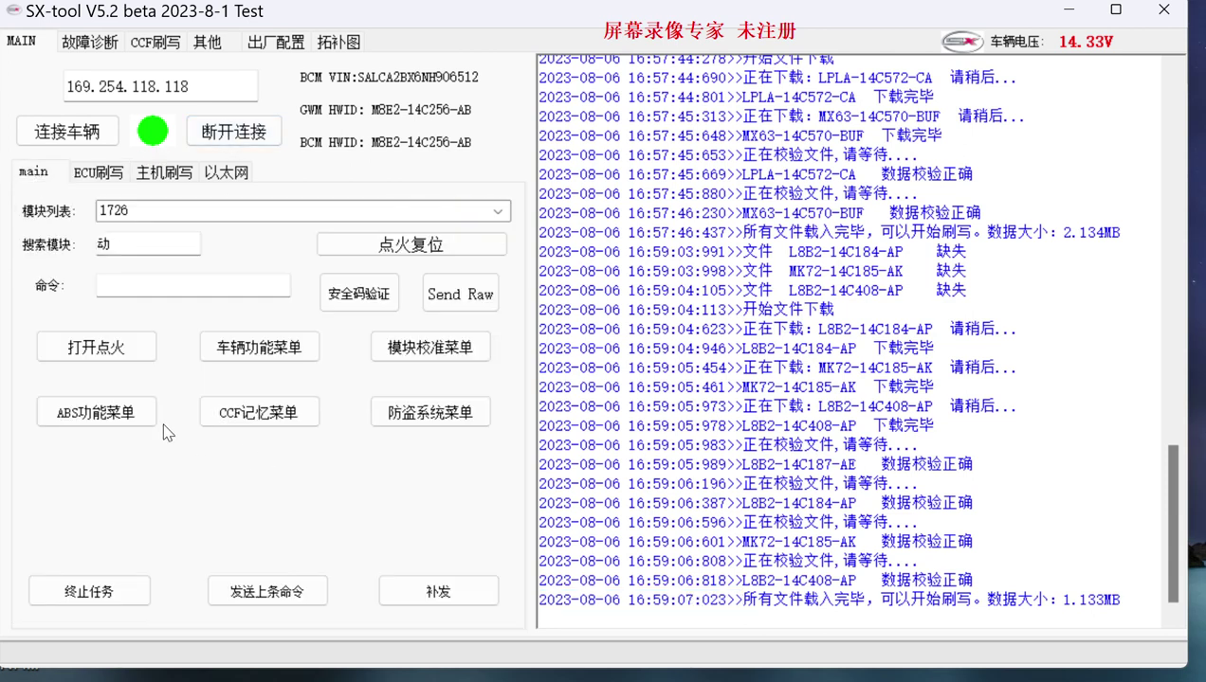
{"action": "left_click", "coordinate": [279, 361]}
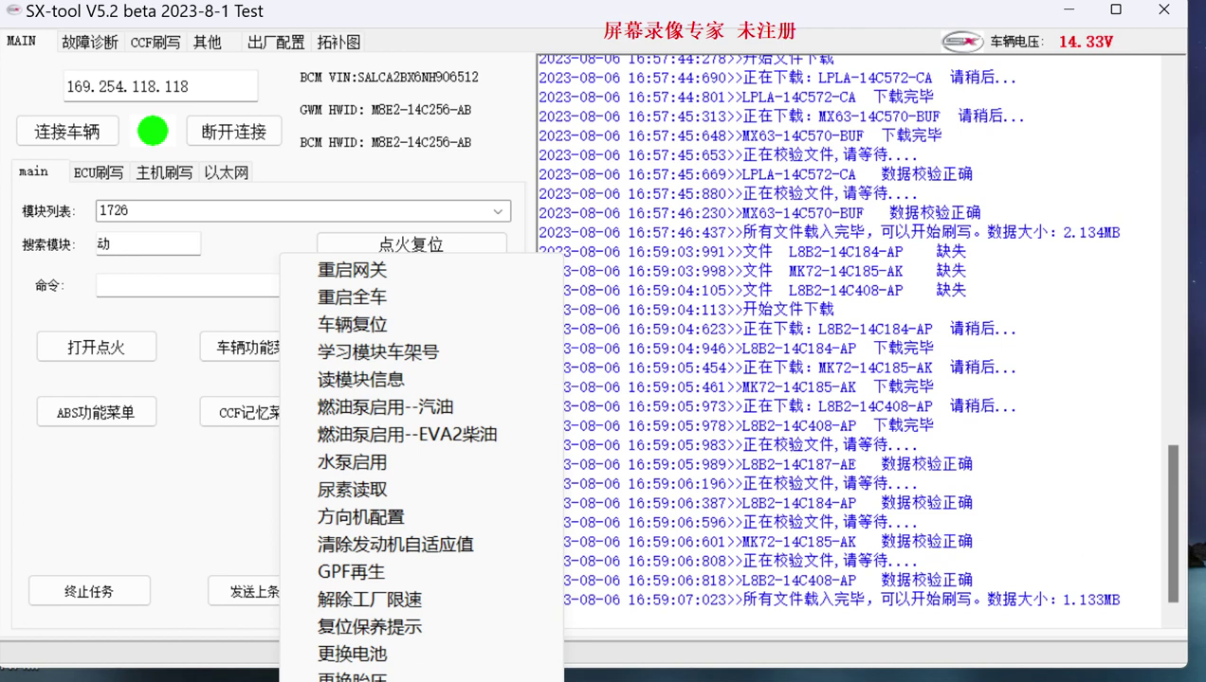
{"action": "left_click", "coordinate": [162, 546]}
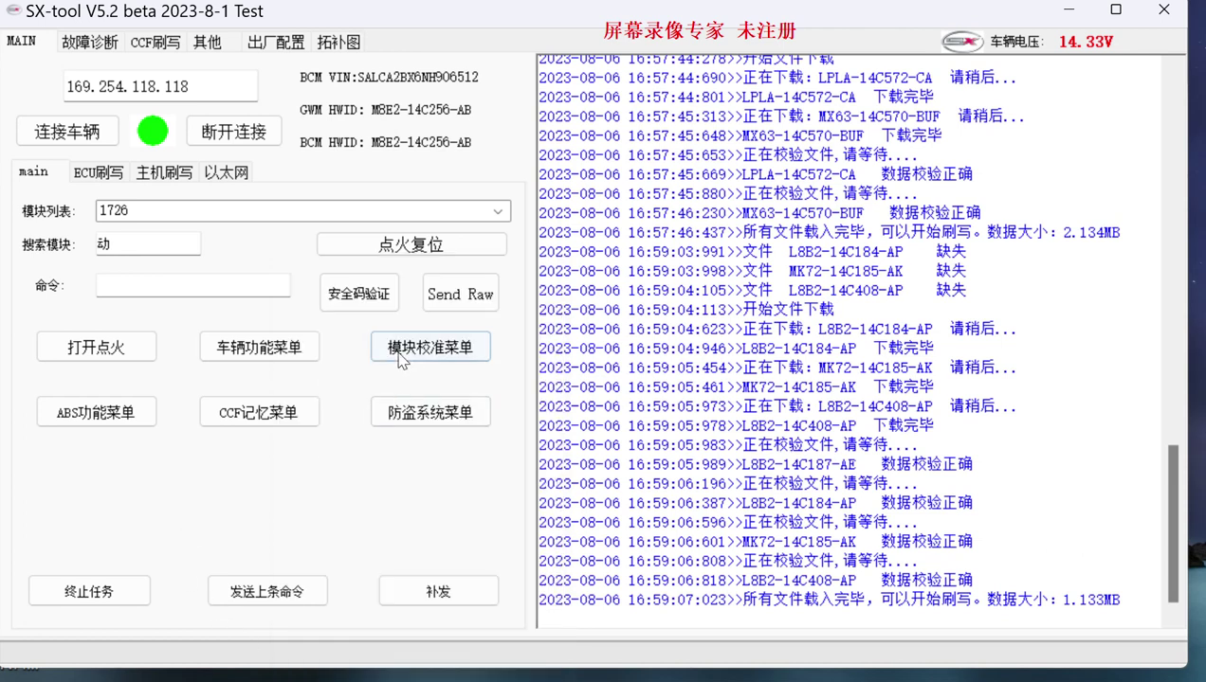
{"action": "left_click", "coordinate": [380, 347]}
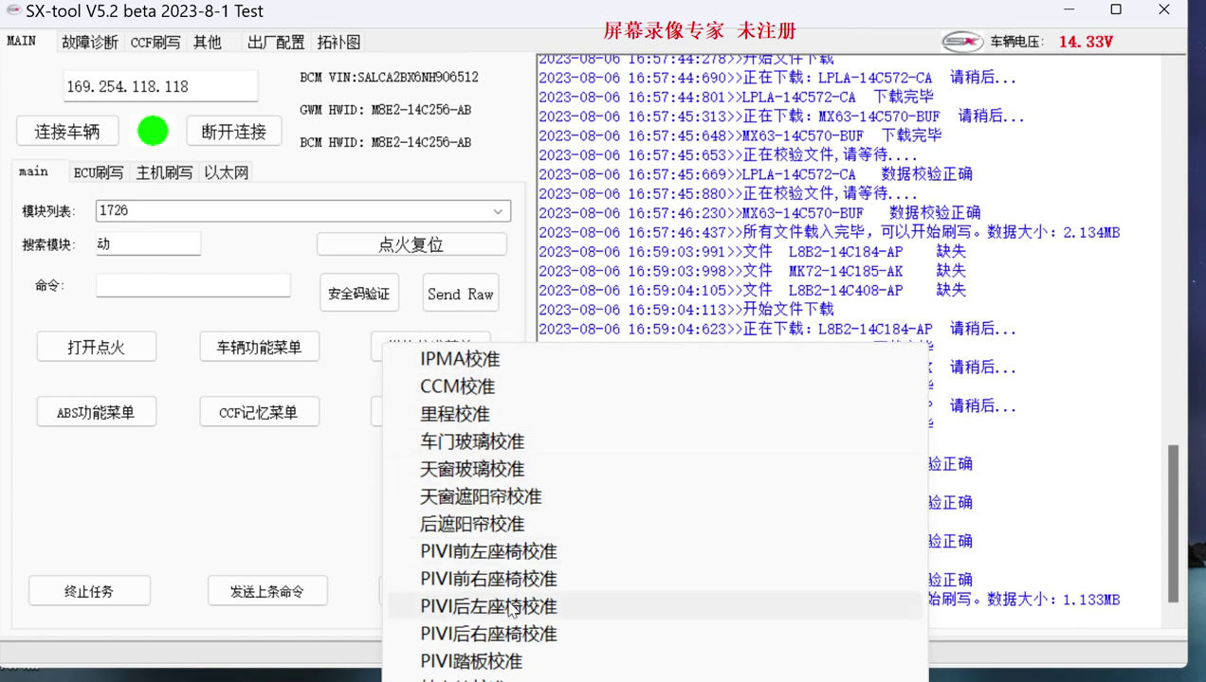
{"action": "left_click", "coordinate": [297, 581]}
{"action": "left_click", "coordinate": [297, 581]}
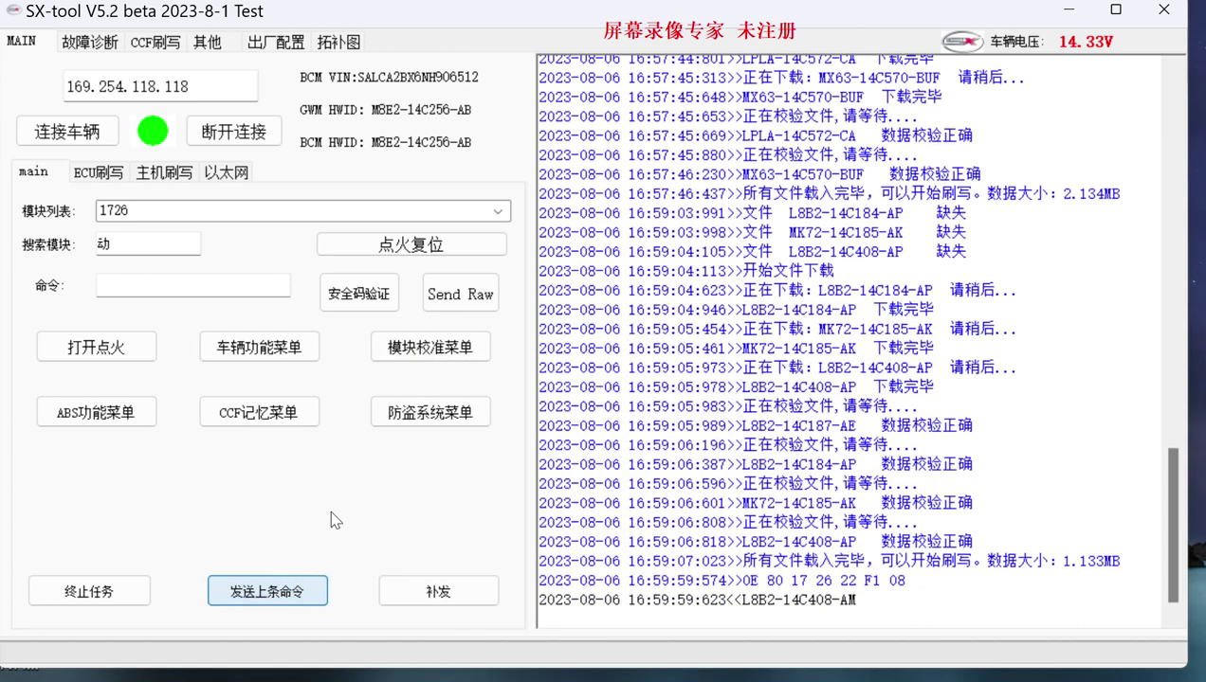
{"action": "left_click", "coordinate": [119, 413]}
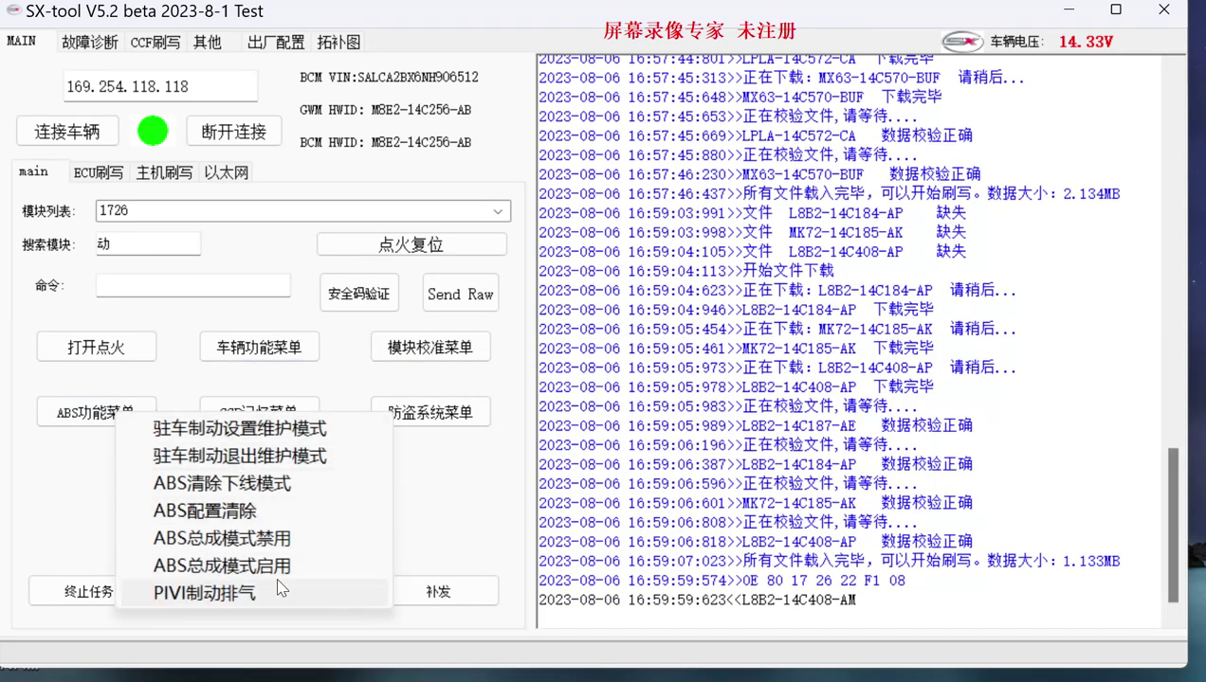
{"action": "left_click", "coordinate": [458, 490]}
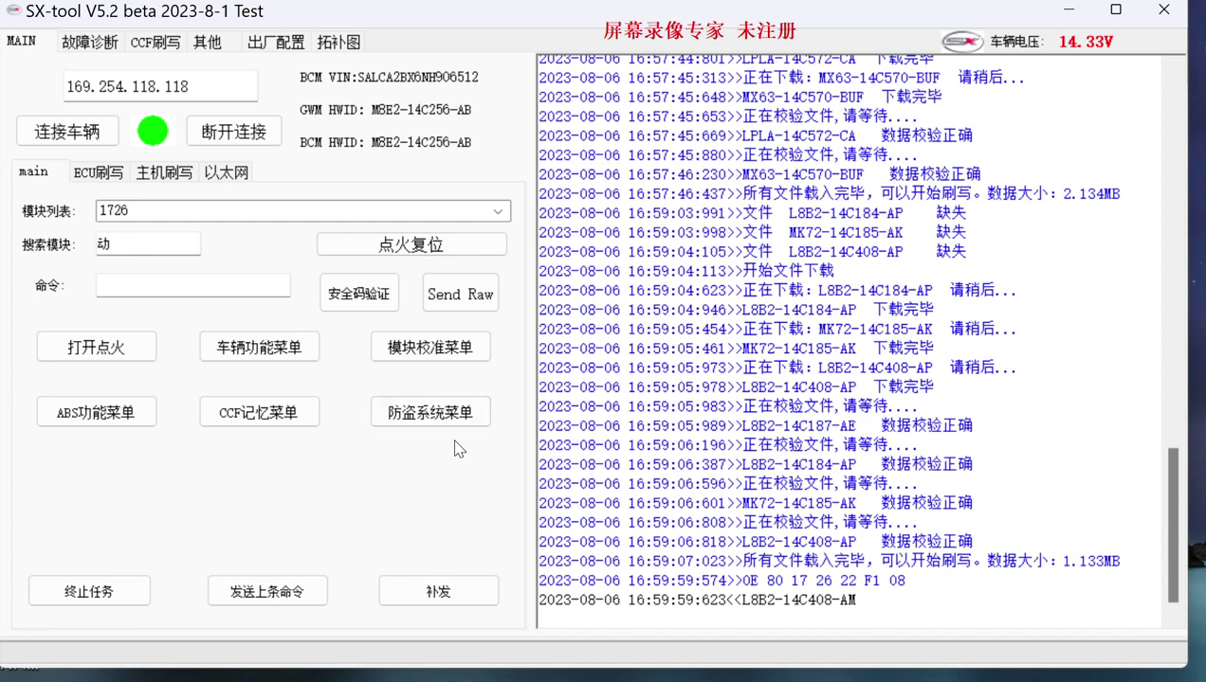
Step: View the Ethernet and head unit flashing functions, and try starting the IMC update before cancelling it
{"action": "left_click", "coordinate": [239, 175]}
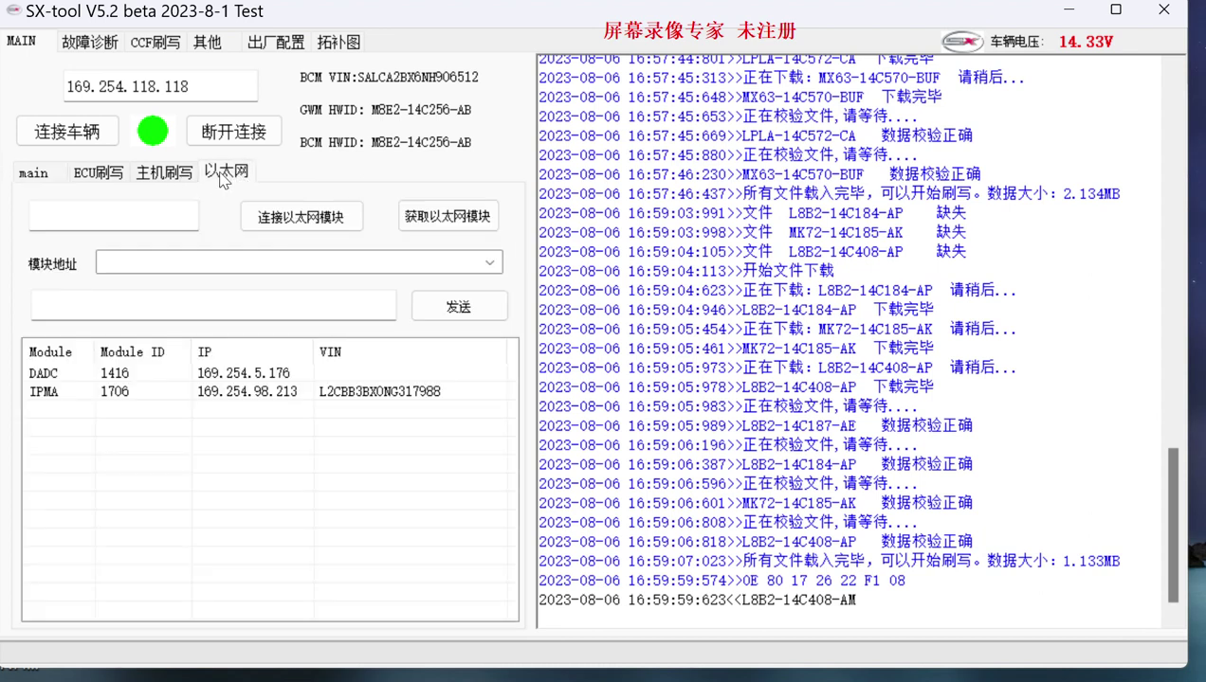
{"action": "left_click", "coordinate": [153, 175]}
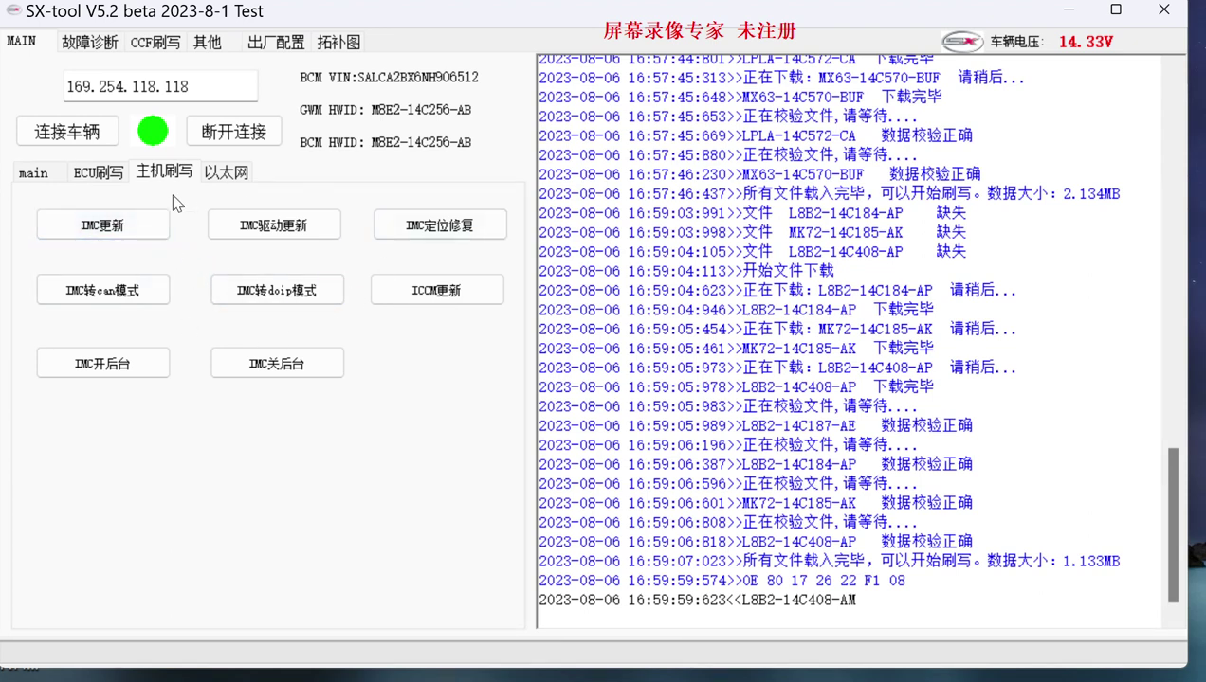
{"action": "left_click", "coordinate": [99, 229]}
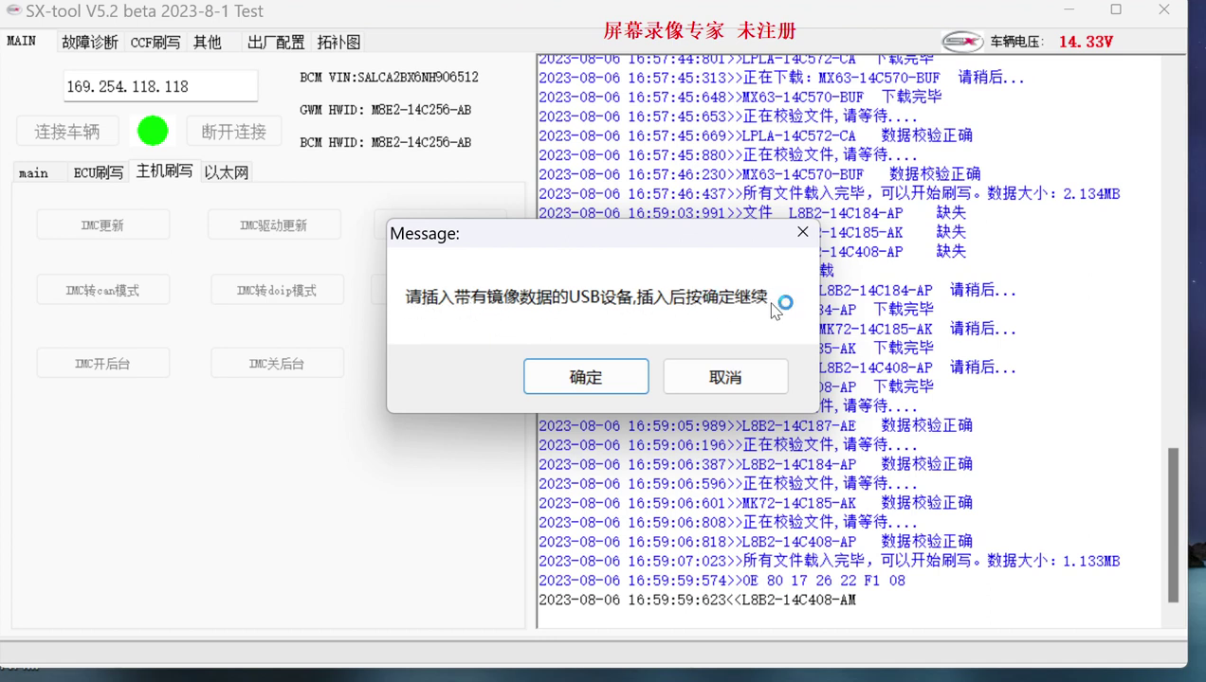
{"action": "left_click", "coordinate": [706, 384]}
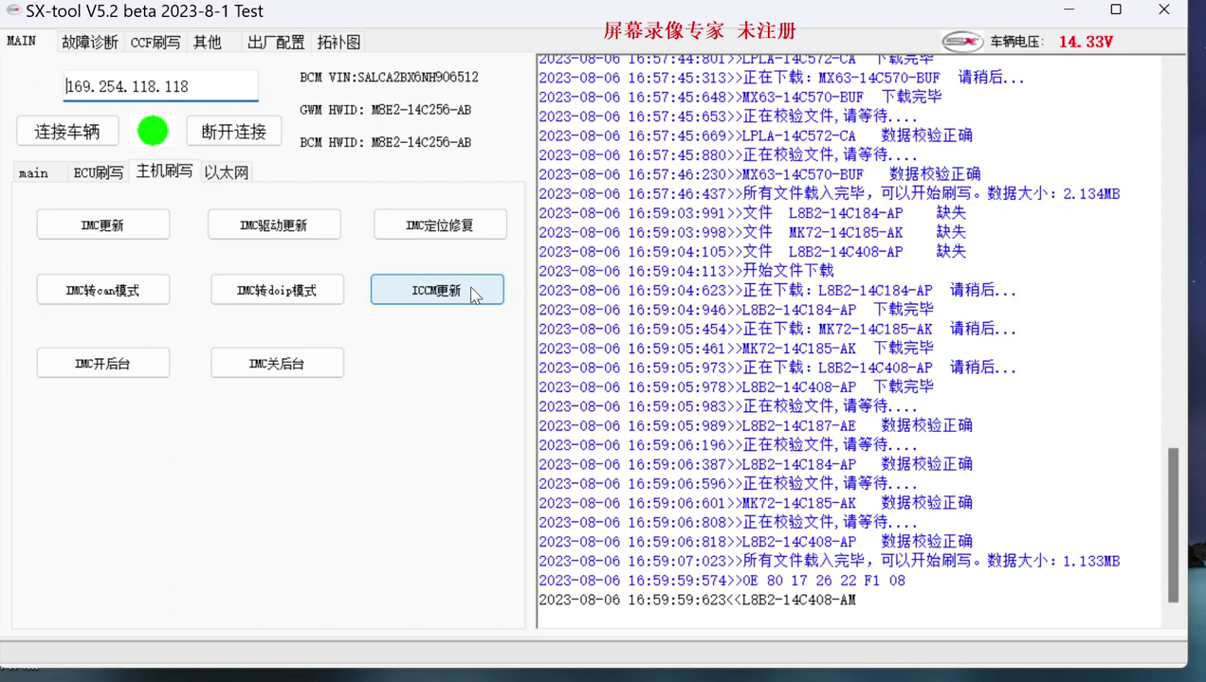
Step: Start the ICCM update, accept the USB image device request and check the ICCM F188 number for IGM IVS N8B2-19L320-BU
{"action": "left_click", "coordinate": [427, 301]}
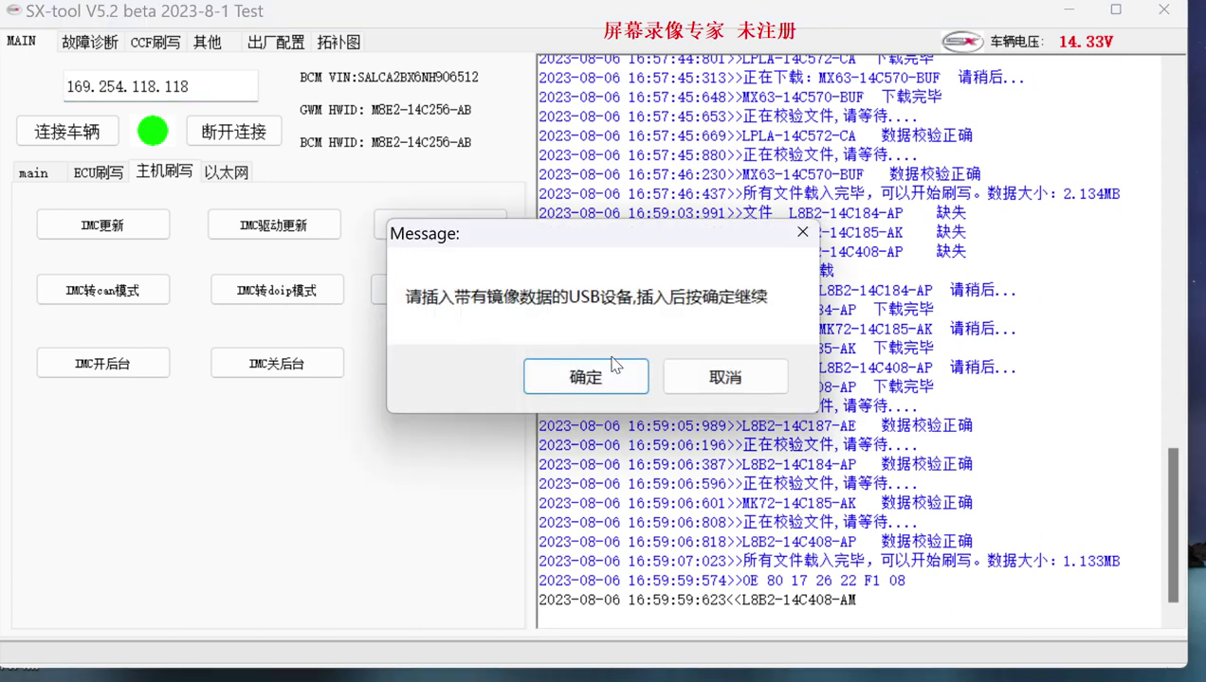
{"action": "left_click", "coordinate": [611, 375]}
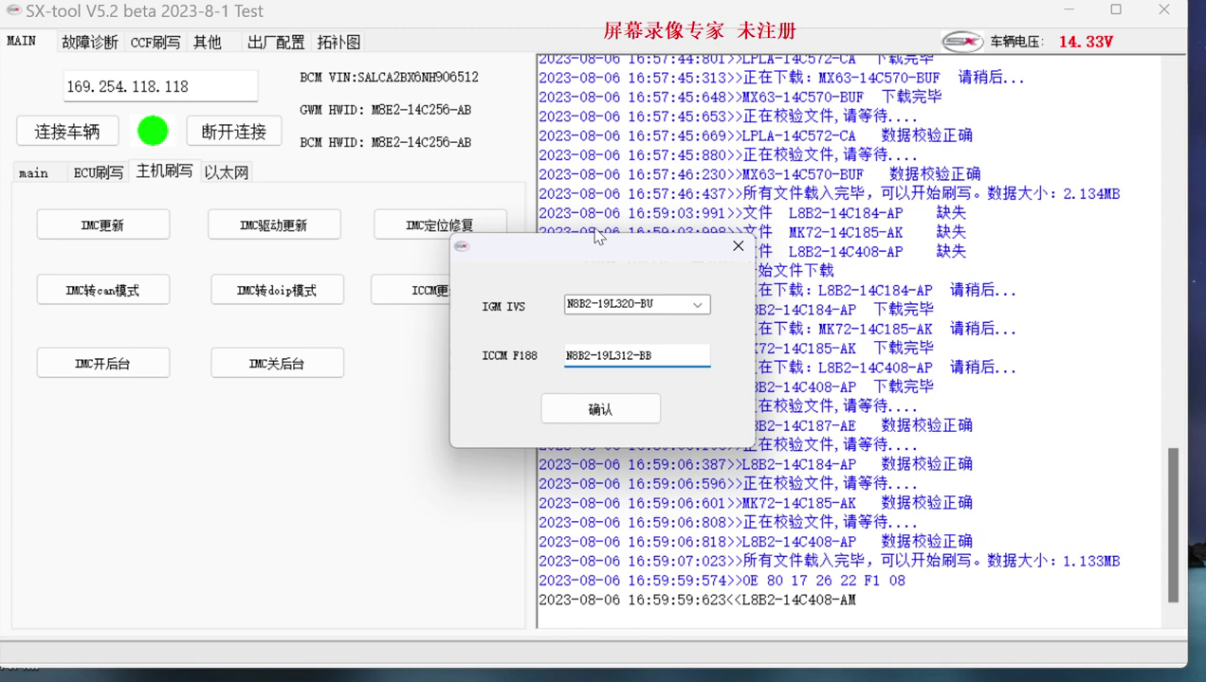
{"action": "left_click_drag", "start_coordinate": [555, 248], "coordinate": [510, 240]}
{"action": "left_click", "coordinate": [653, 297]}
{"action": "left_click", "coordinate": [594, 314]}
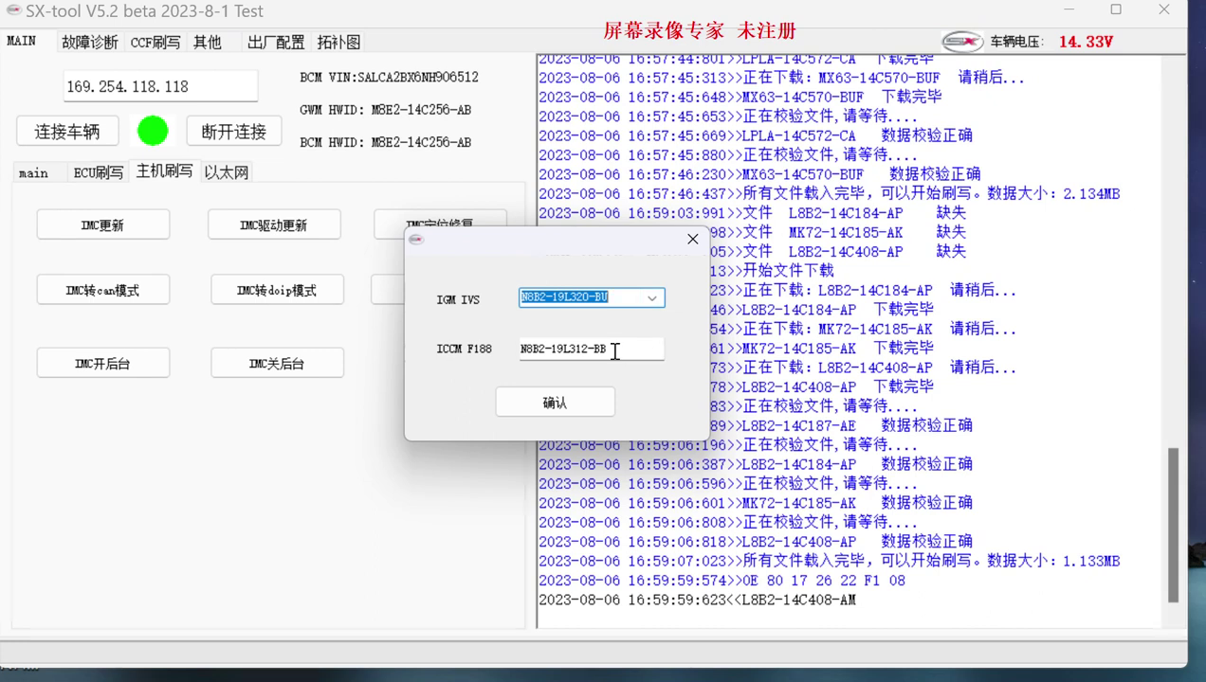
{"action": "left_click_drag", "start_coordinate": [615, 351], "coordinate": [516, 352]}
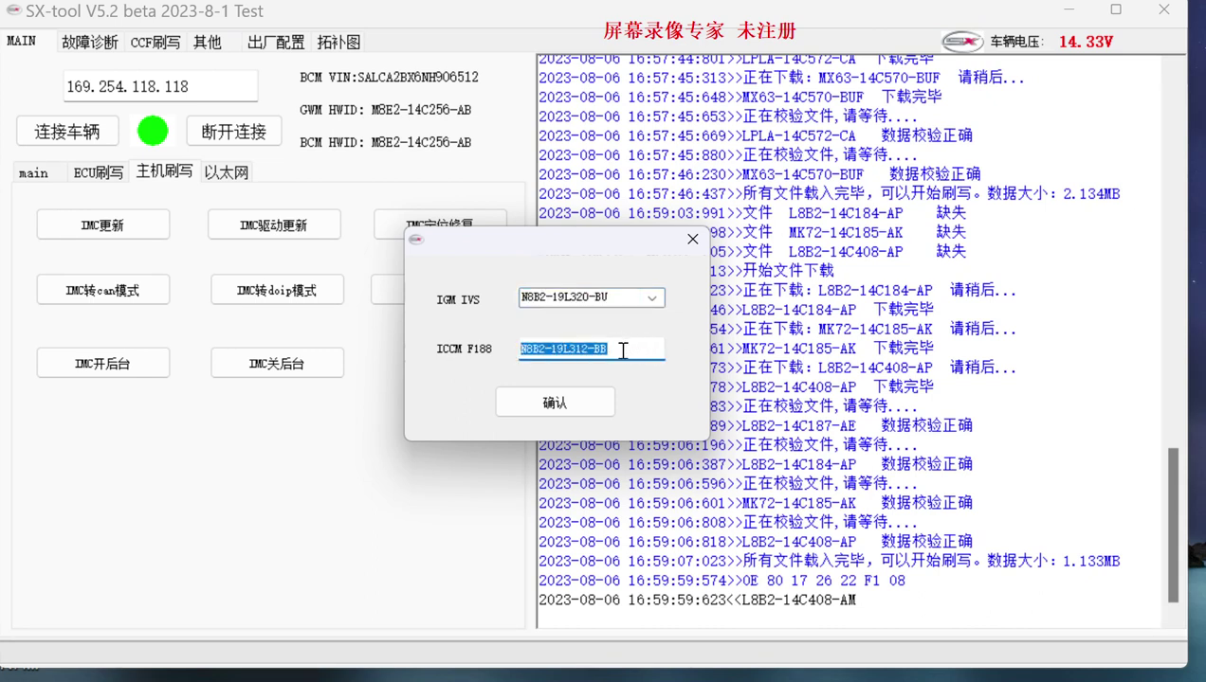
Step: Compare the ICCM F188 numbers for IGM IVS N8B2-19L320-BP and L8B2-19L320-TZ
{"action": "left_click", "coordinate": [651, 300]}
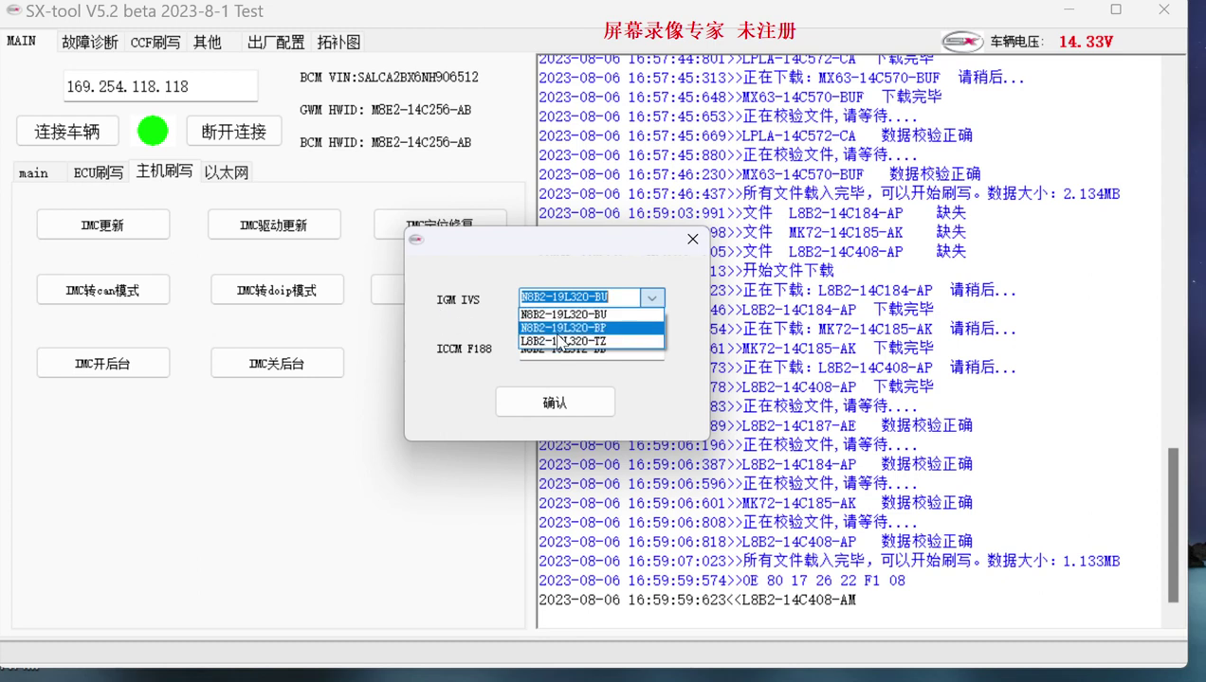
{"action": "left_click", "coordinate": [561, 329]}
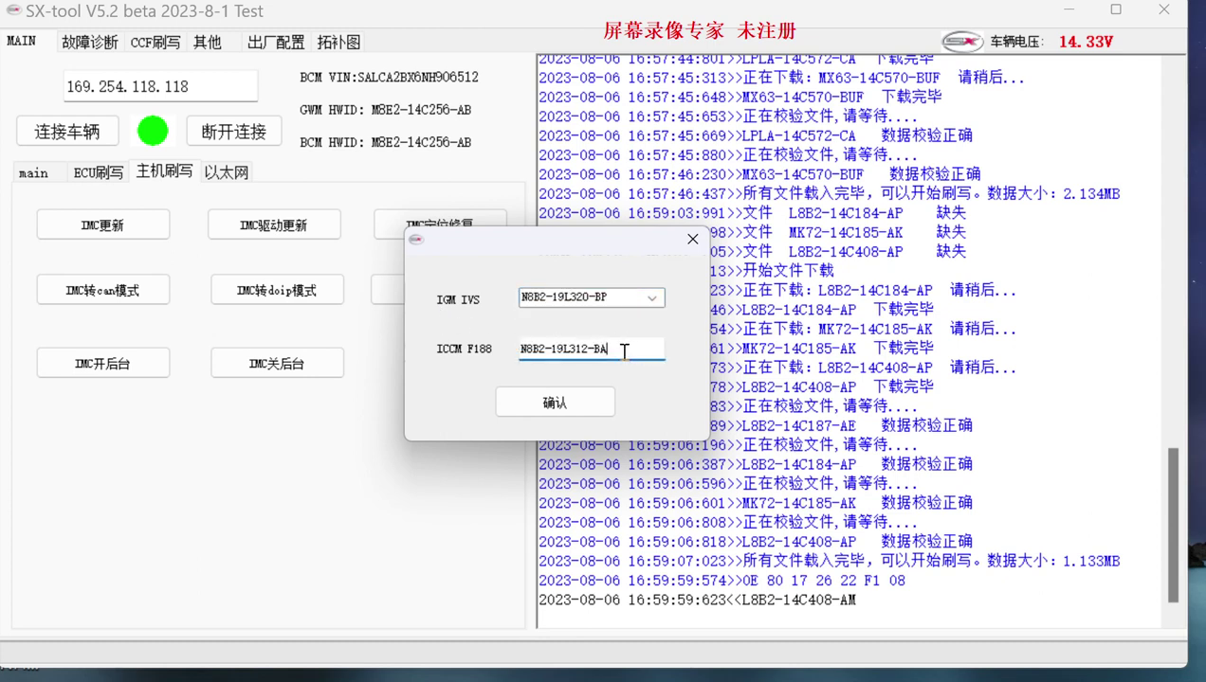
{"action": "left_click_drag", "start_coordinate": [610, 350], "coordinate": [517, 350]}
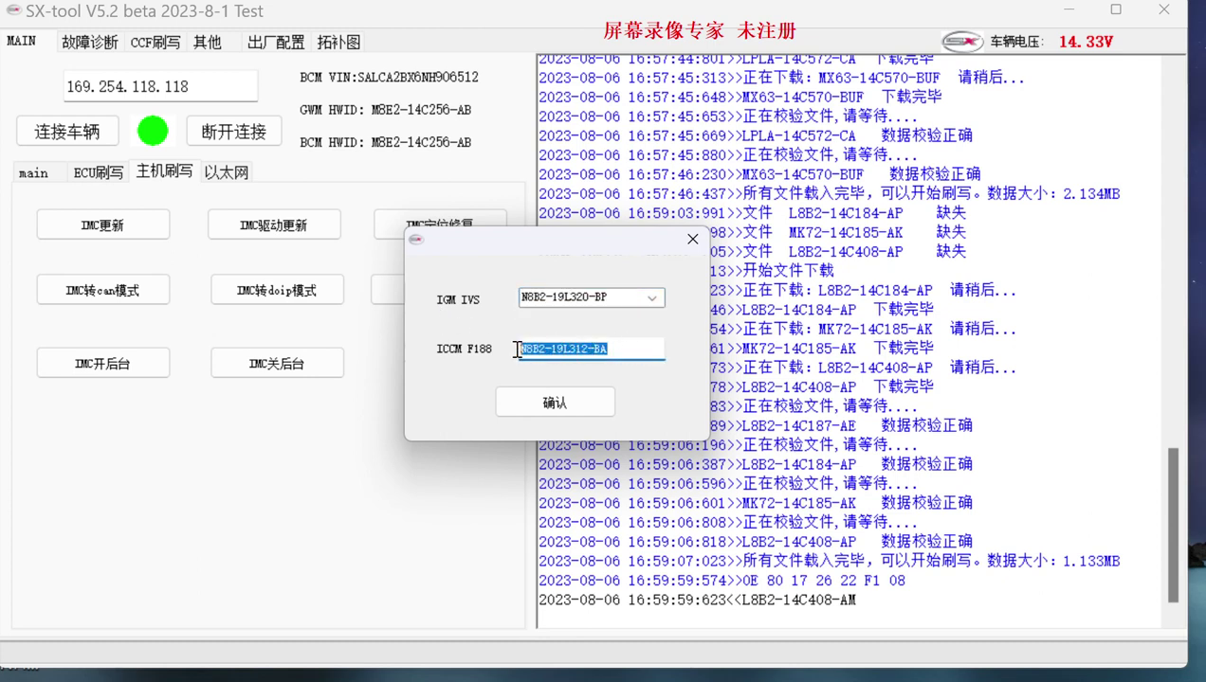
{"action": "left_click", "coordinate": [643, 346]}
{"action": "left_click", "coordinate": [652, 297]}
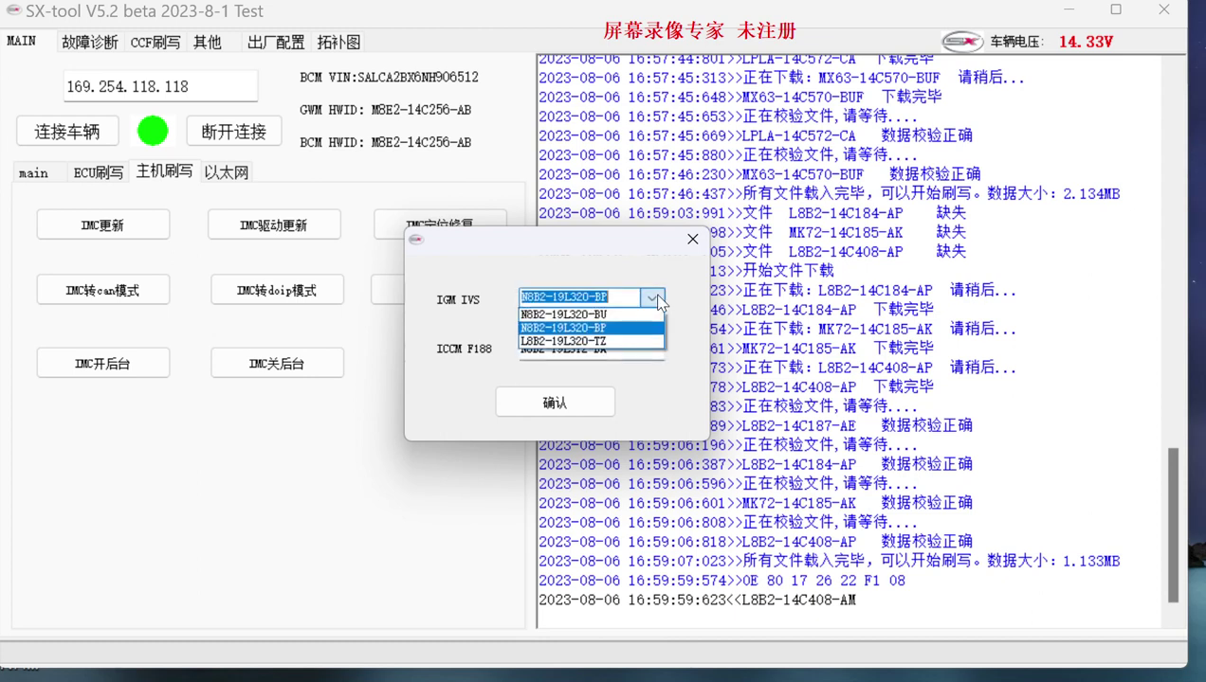
{"action": "left_click", "coordinate": [597, 341]}
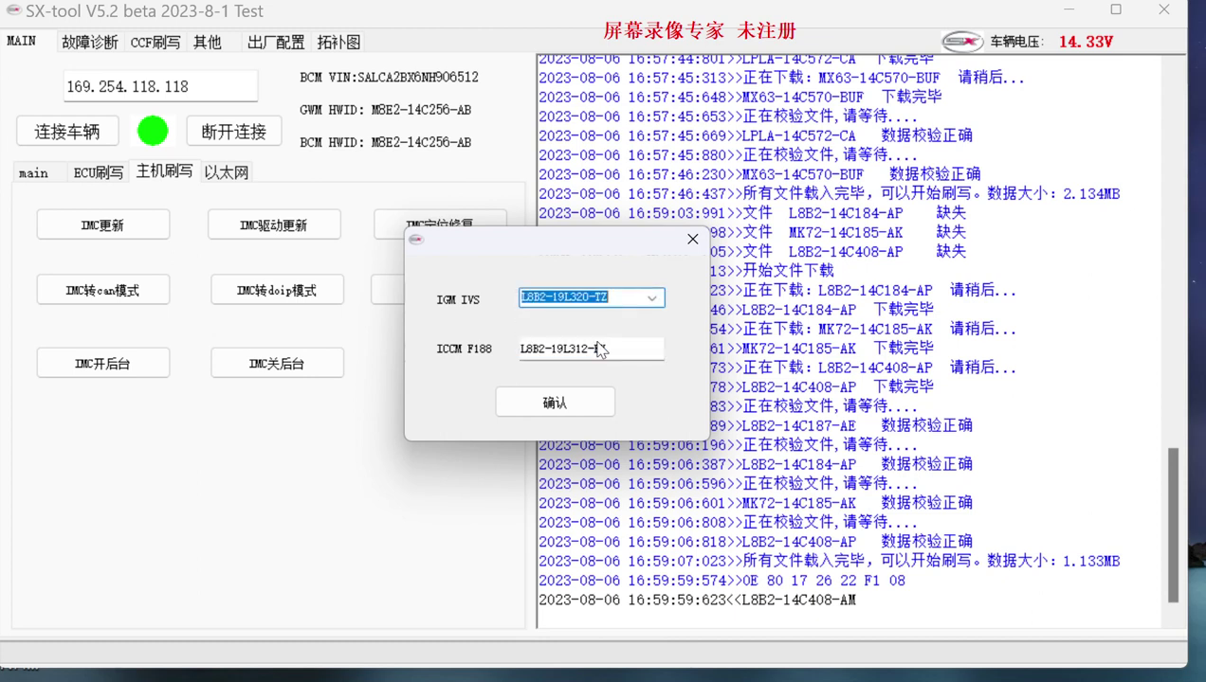
{"action": "key", "text": "Tab"}
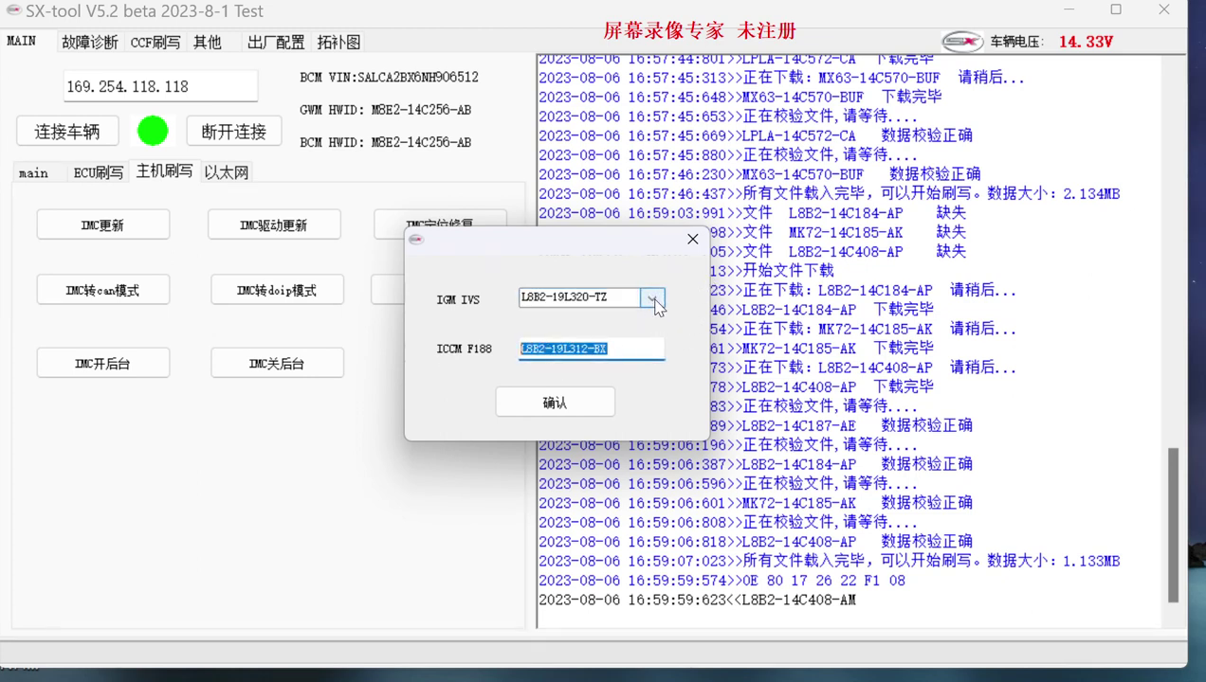
Step: Recheck IGM IVS L8B2-19L320-TZ, N8B2-19L320-BP and N8B2-19L320-BU, and close the ICCM update without running it
{"action": "left_click", "coordinate": [653, 299]}
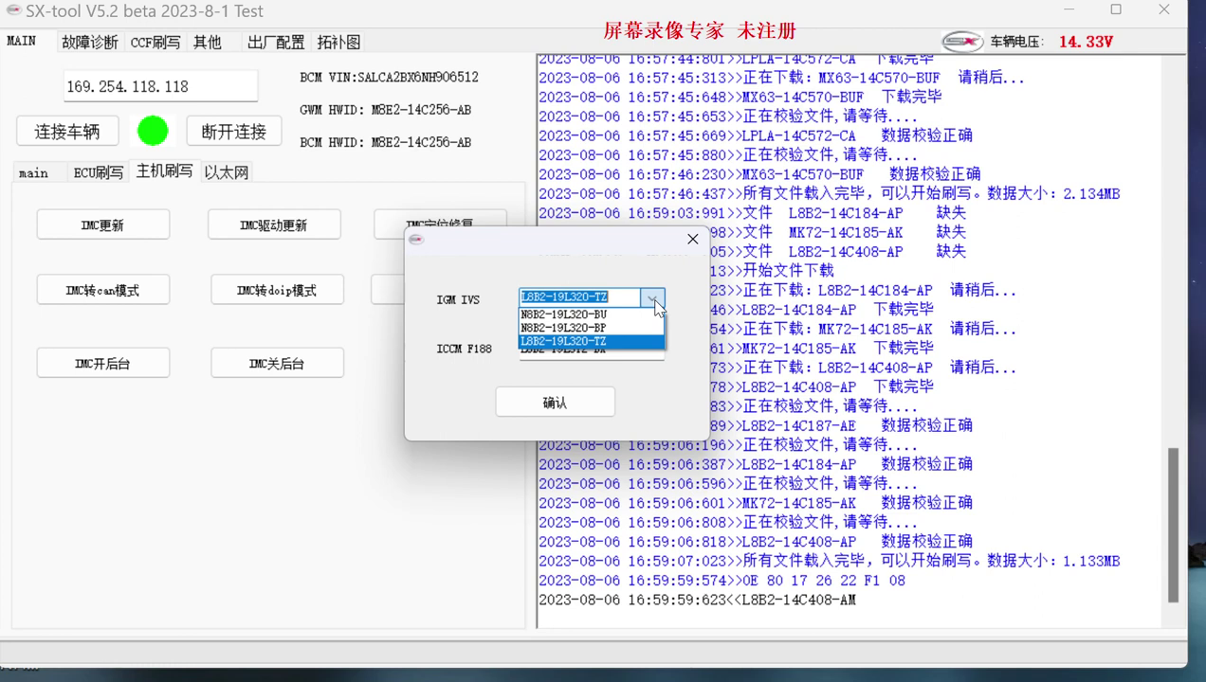
{"action": "left_click", "coordinate": [607, 343]}
{"action": "left_click", "coordinate": [650, 301]}
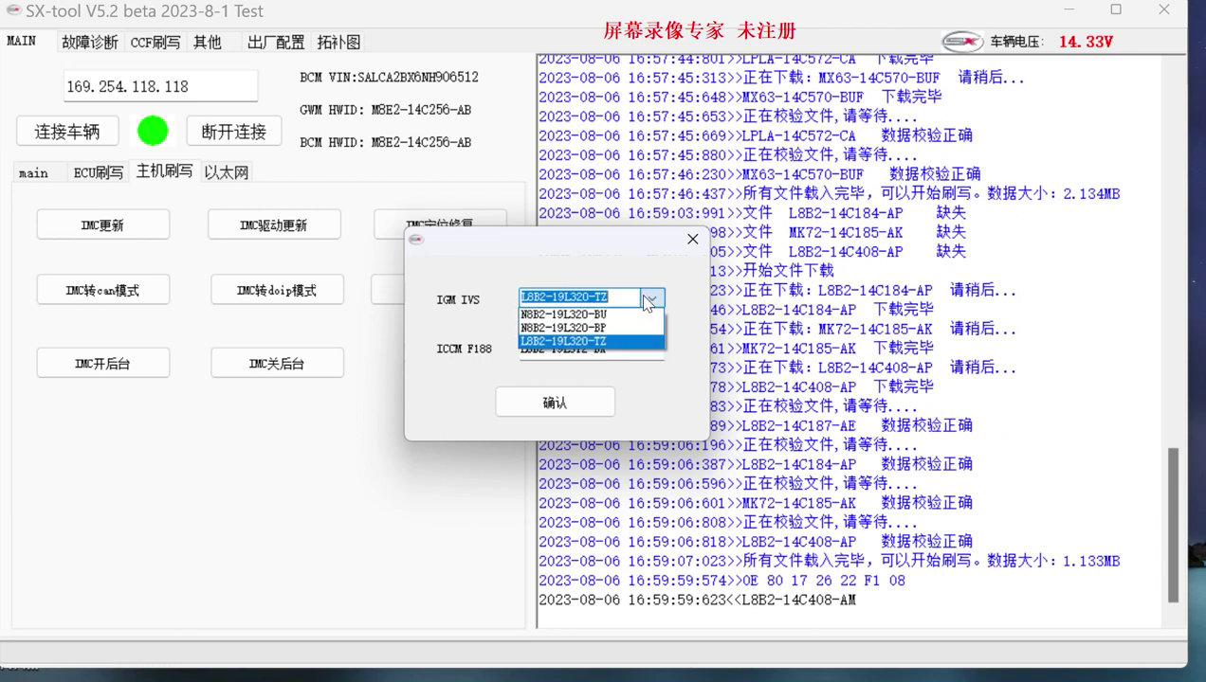
{"action": "left_click", "coordinate": [596, 327]}
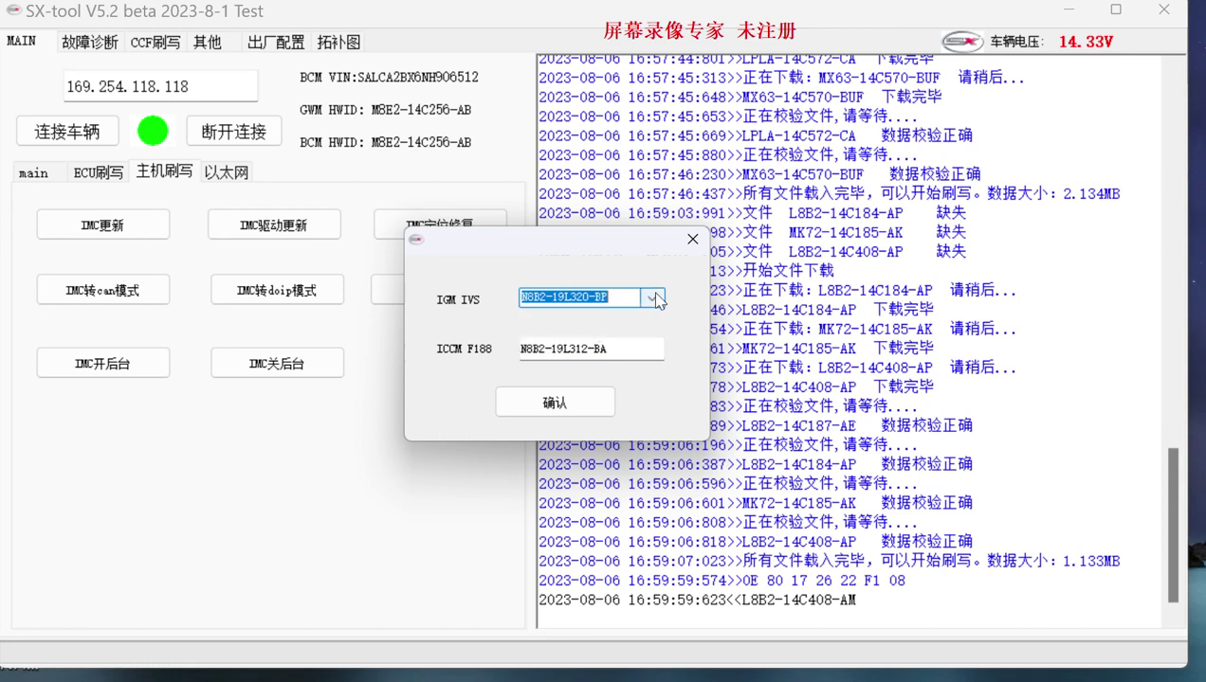
{"action": "left_click", "coordinate": [660, 305]}
{"action": "left_click", "coordinate": [596, 316]}
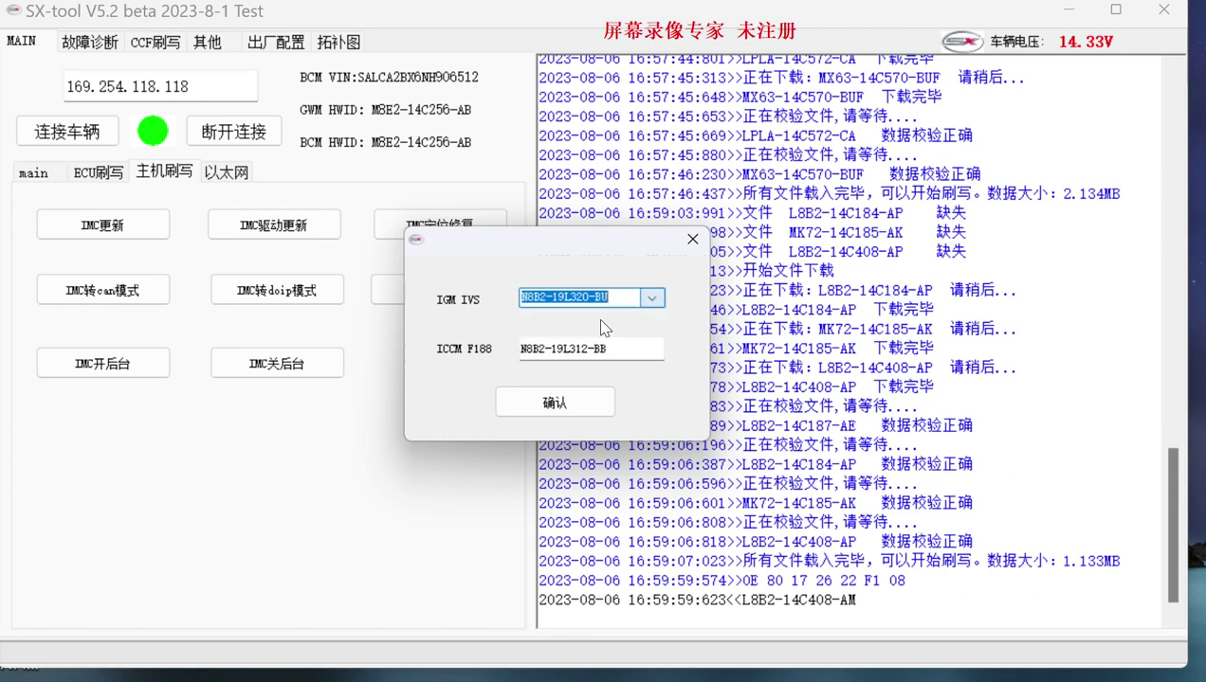
{"action": "left_click", "coordinate": [693, 240]}
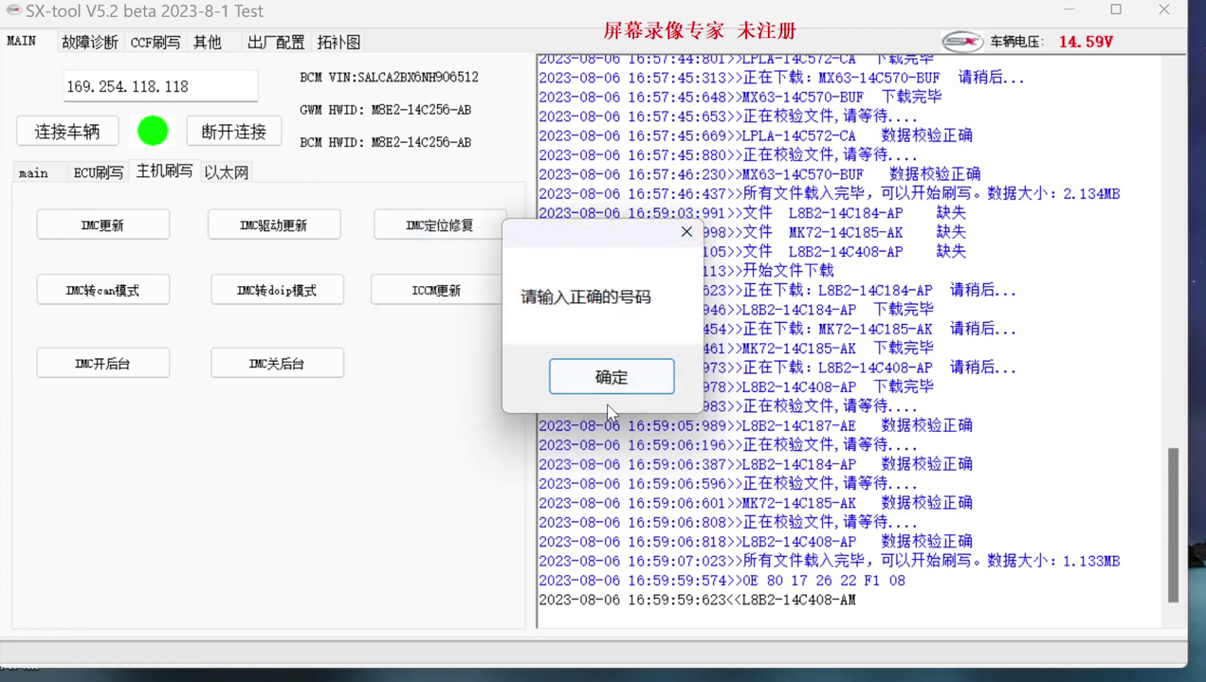
{"action": "left_click", "coordinate": [632, 379]}
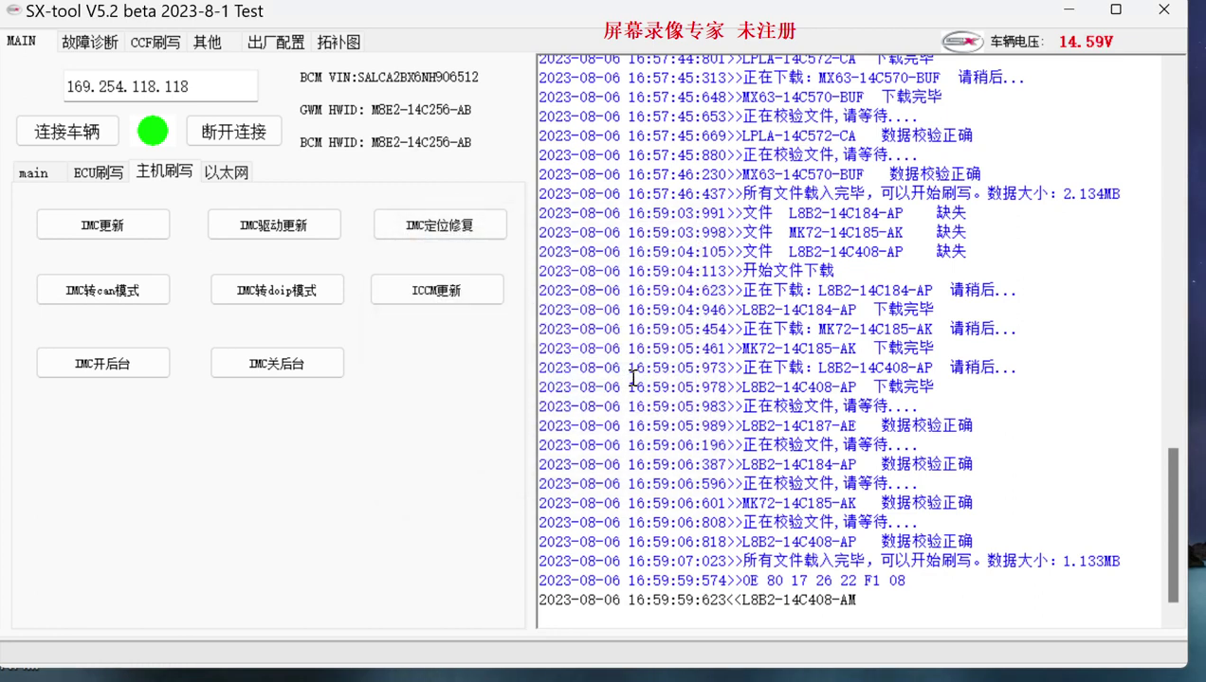
Step: Retrieve the vehicle's Ethernet modules and select the AAM module (17A4)
{"action": "left_click", "coordinate": [238, 176]}
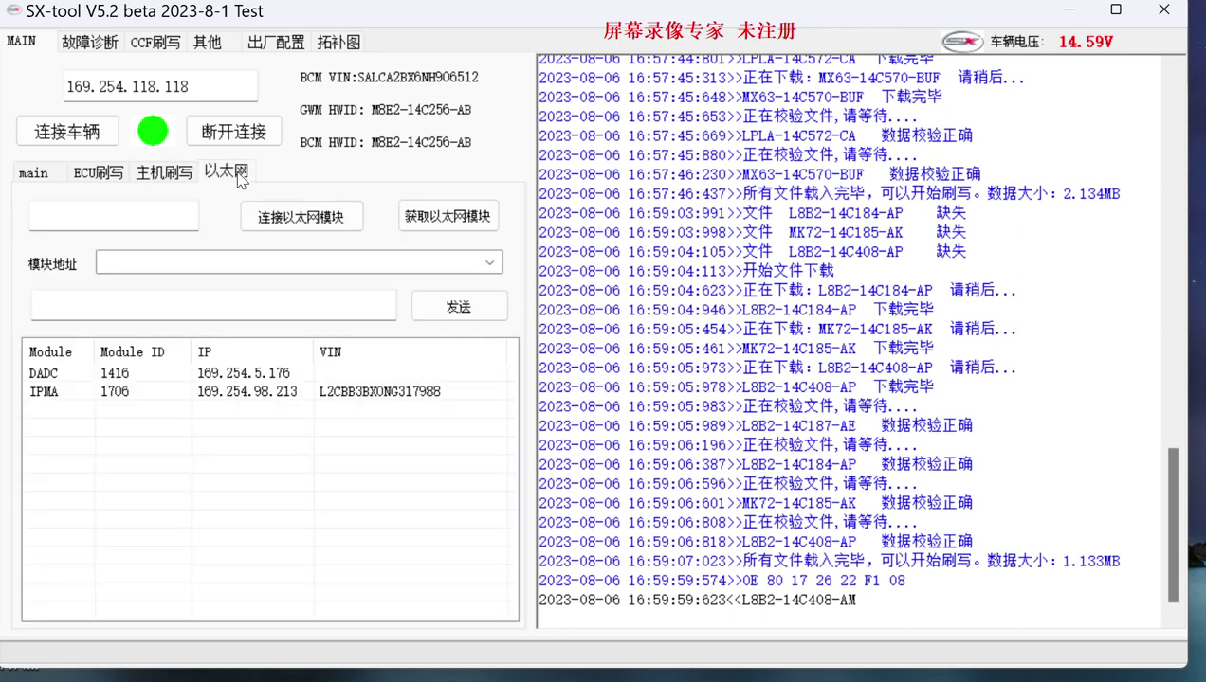
{"action": "left_click", "coordinate": [459, 228]}
{"action": "left_click", "coordinate": [93, 373]}
{"action": "left_click", "coordinate": [50, 410]}
{"action": "left_click", "coordinate": [87, 394]}
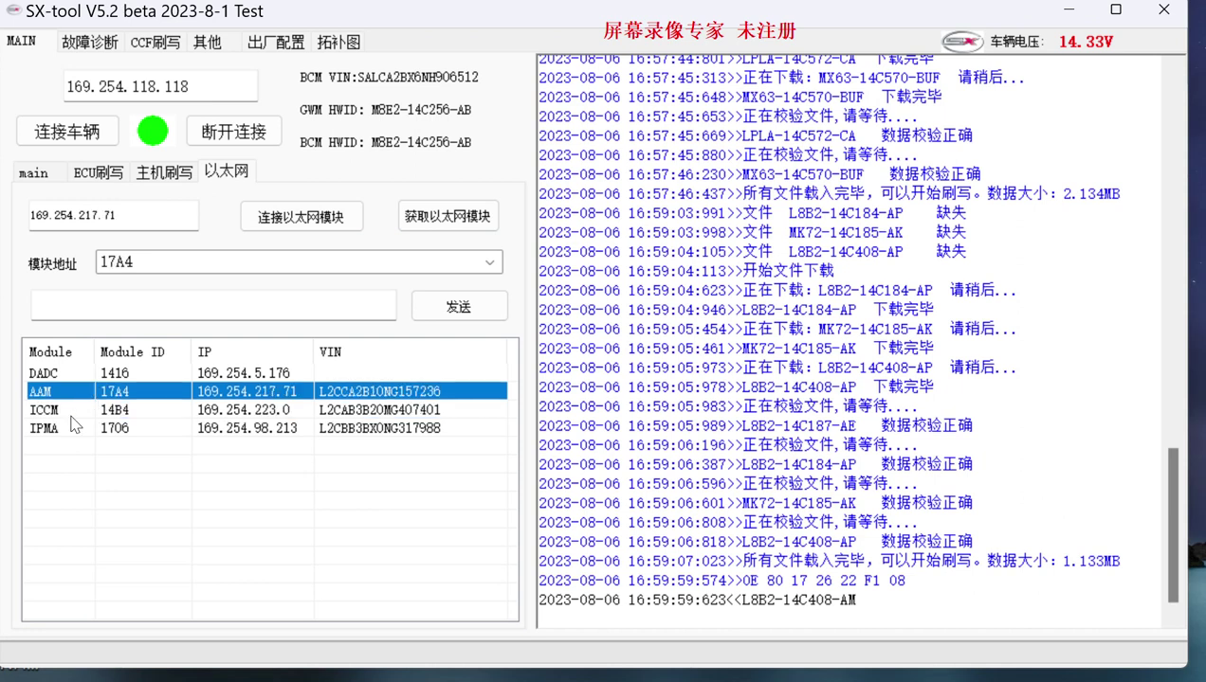
Step: Inspect the addresses of the ICCM, IPMA, AAM and DADC Ethernet modules, and return to the main diagnostic functions
{"action": "left_click", "coordinate": [62, 417]}
{"action": "left_click", "coordinate": [65, 428]}
{"action": "left_click", "coordinate": [89, 413]}
{"action": "left_click", "coordinate": [146, 398]}
{"action": "left_click", "coordinate": [114, 373]}
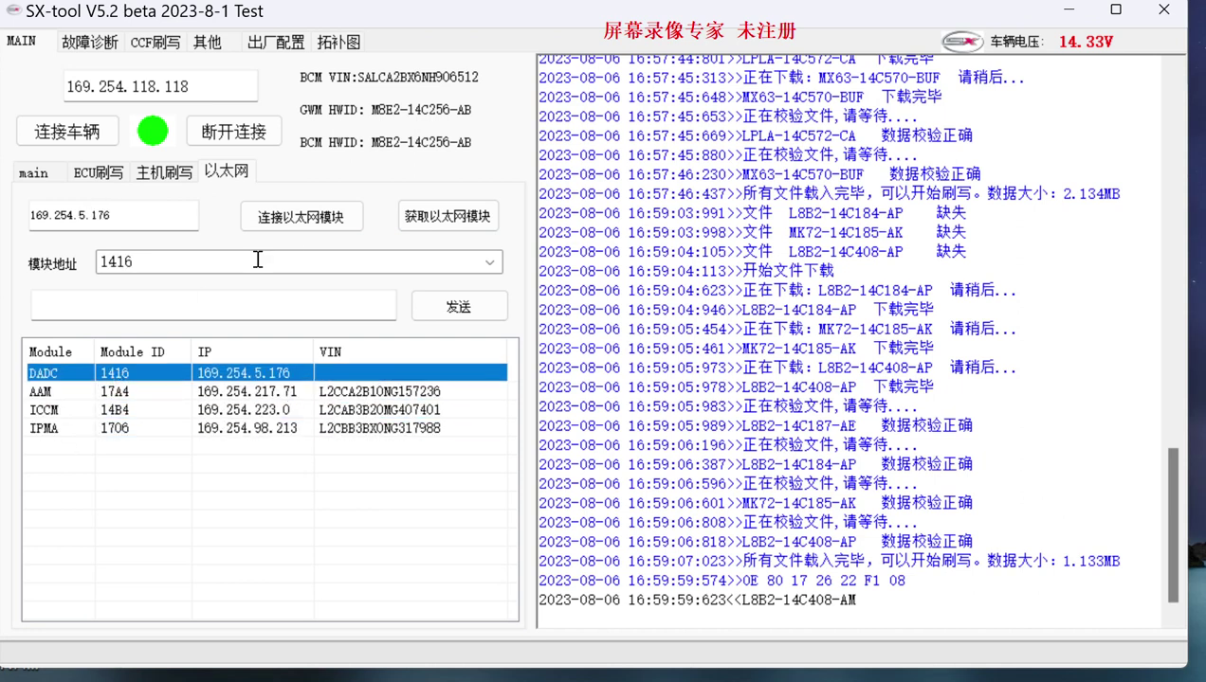
{"action": "left_click", "coordinate": [97, 172]}
{"action": "left_click", "coordinate": [37, 174]}
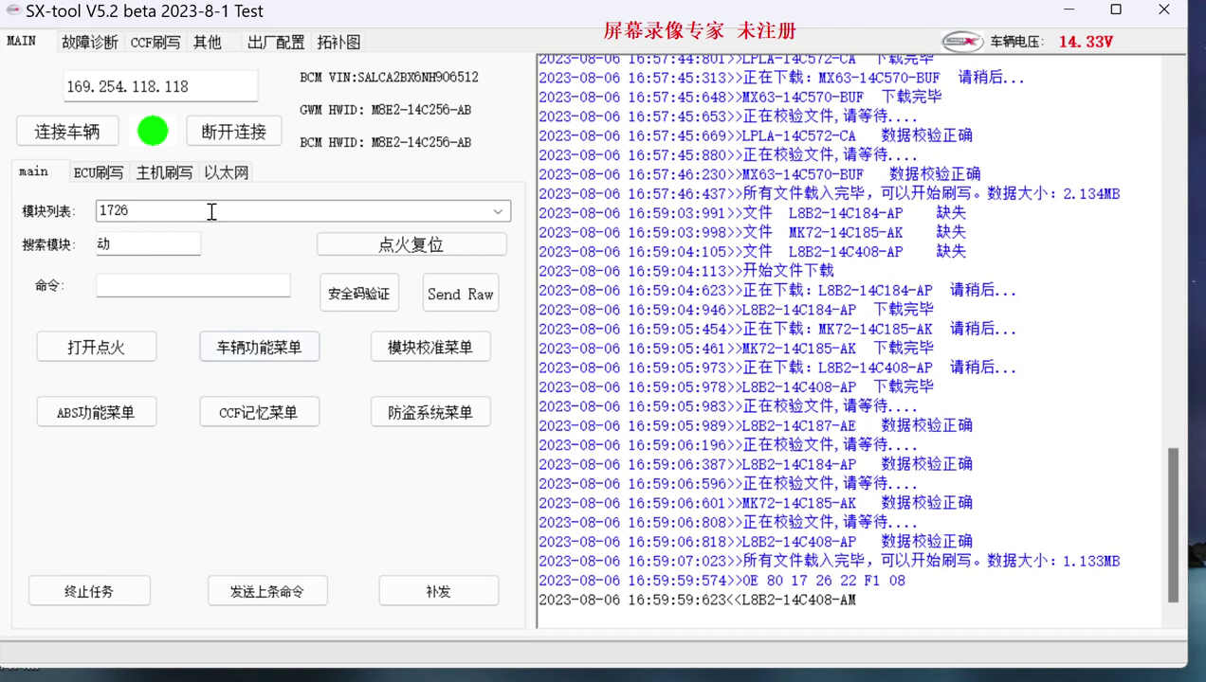
Step: Read the fault codes of the single module 1706-IPMA (图像处理模块'A') in fault diagnosis
{"action": "left_click", "coordinate": [98, 173]}
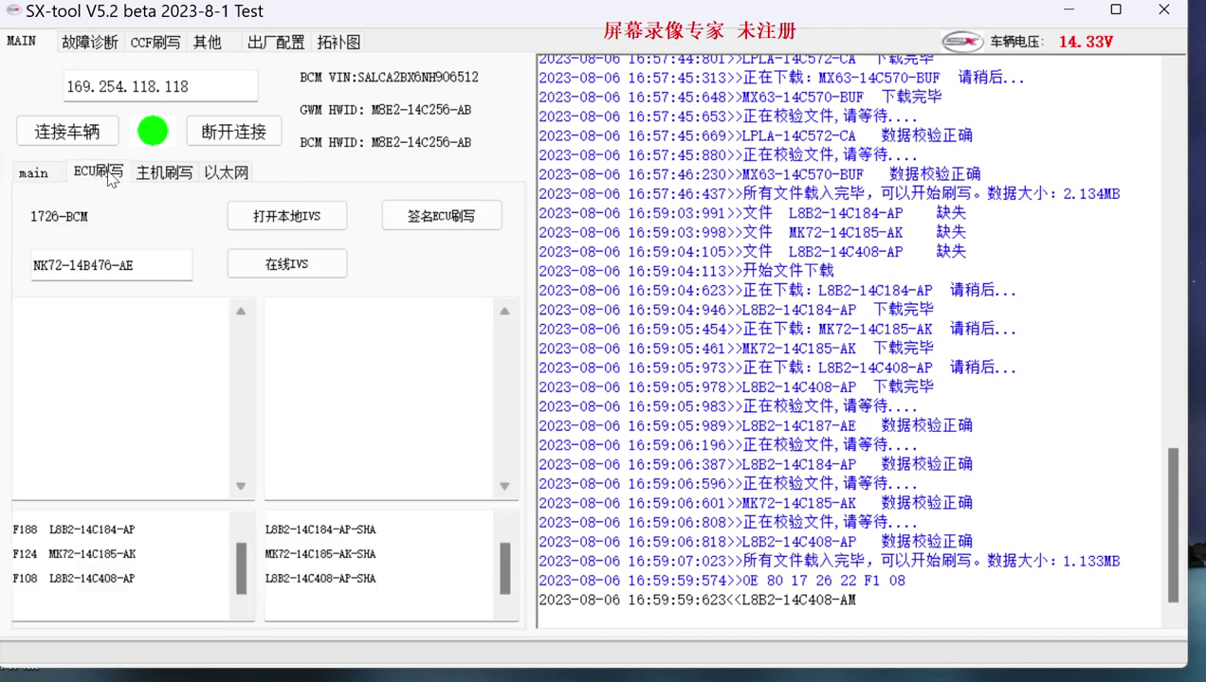
{"action": "left_click", "coordinate": [88, 41]}
{"action": "left_click", "coordinate": [69, 230]}
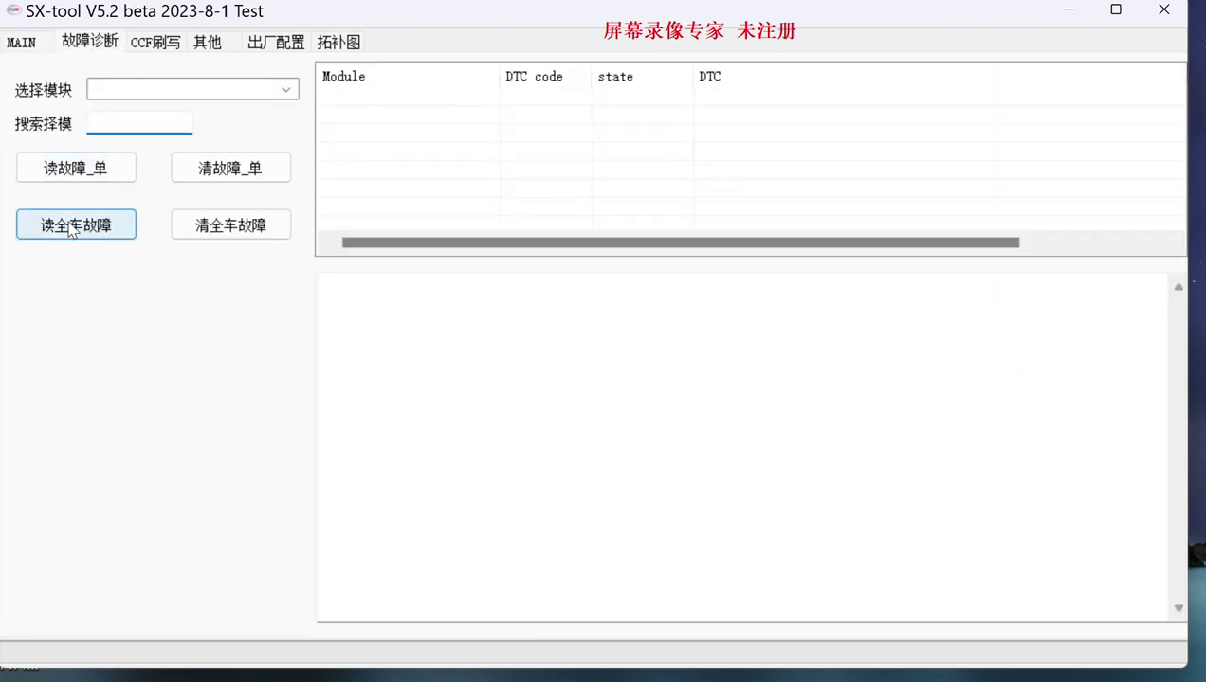
{"action": "left_click", "coordinate": [286, 89]}
{"action": "left_click", "coordinate": [161, 140]}
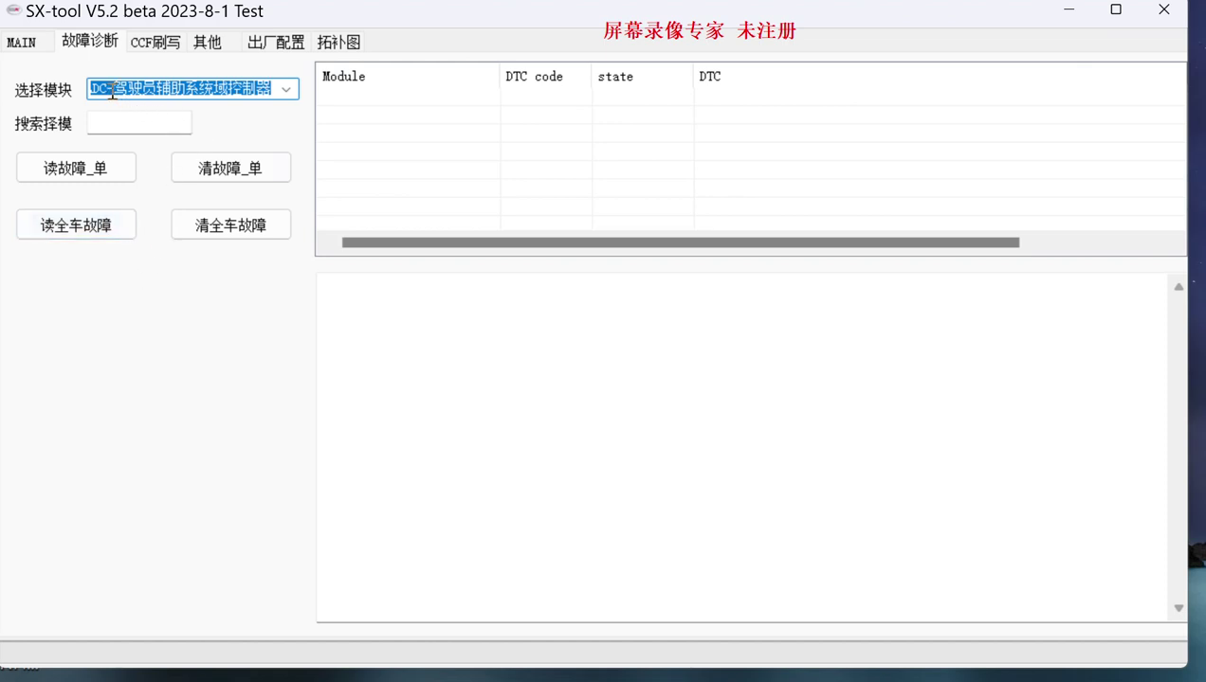
{"action": "left_click", "coordinate": [287, 91]}
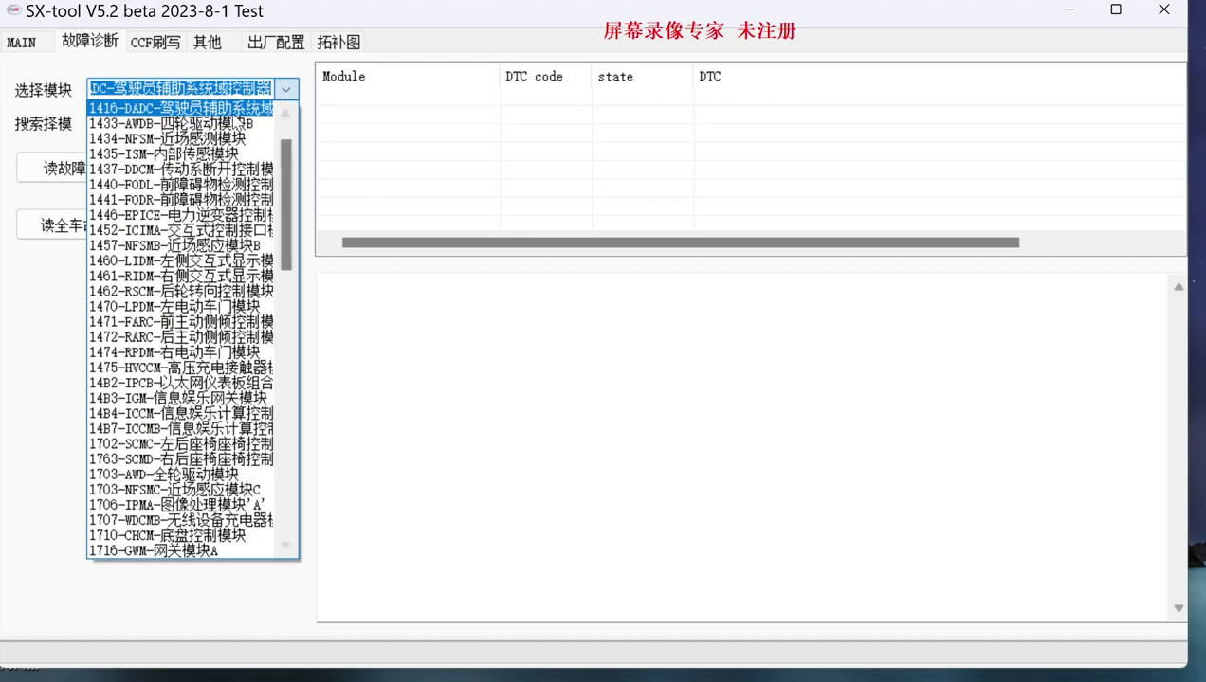
{"action": "type", "text": "1706"}
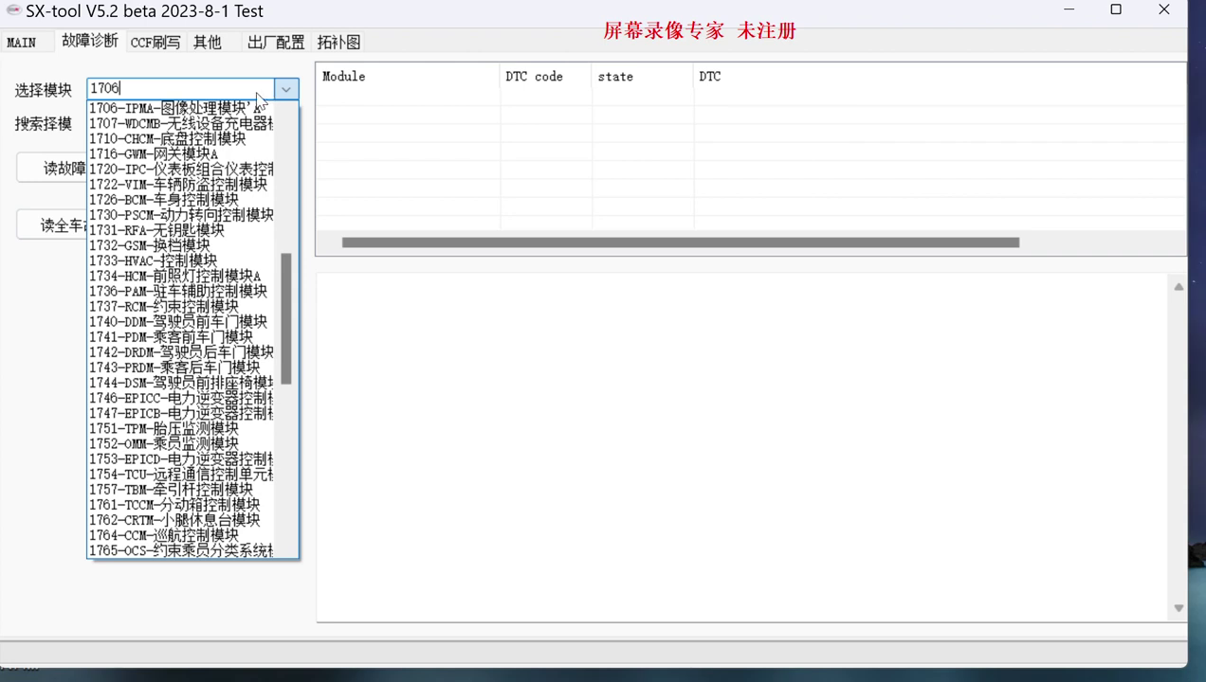
{"action": "left_click", "coordinate": [231, 104]}
{"action": "left_click", "coordinate": [101, 168]}
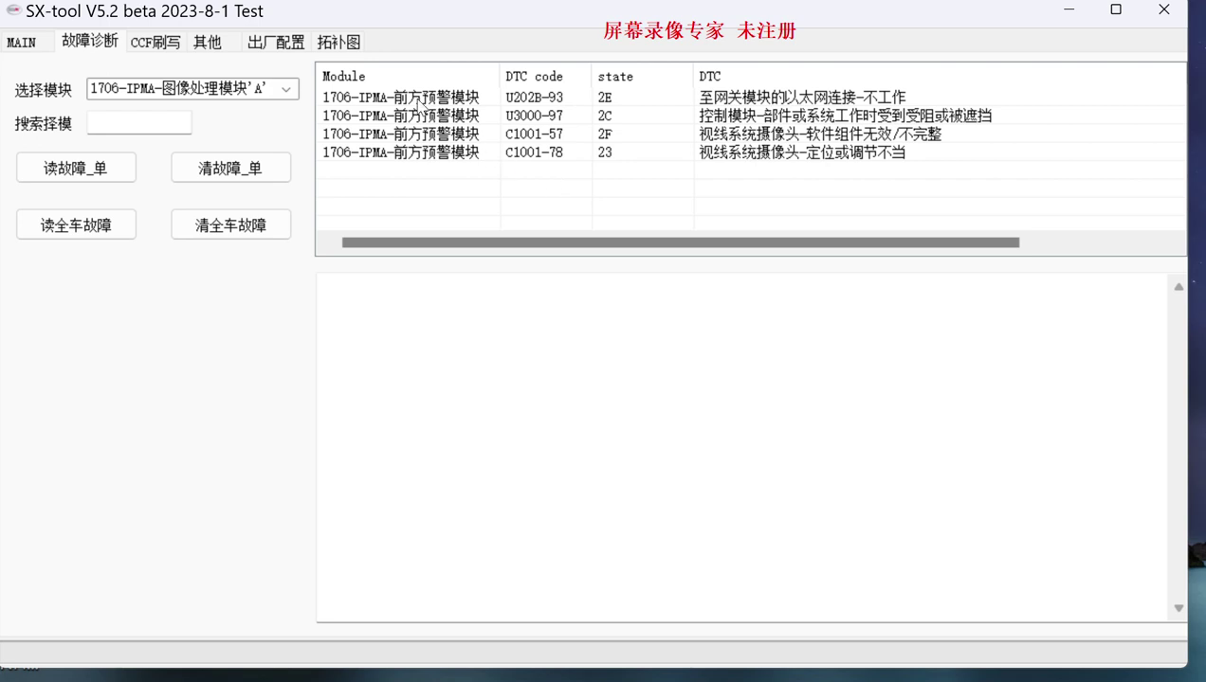
Step: Read the whole vehicle's fault codes and inspect the details of U0055-87, U0400-82, B10C9-13, U2100-00 and B1024-87
{"action": "left_click", "coordinate": [78, 236]}
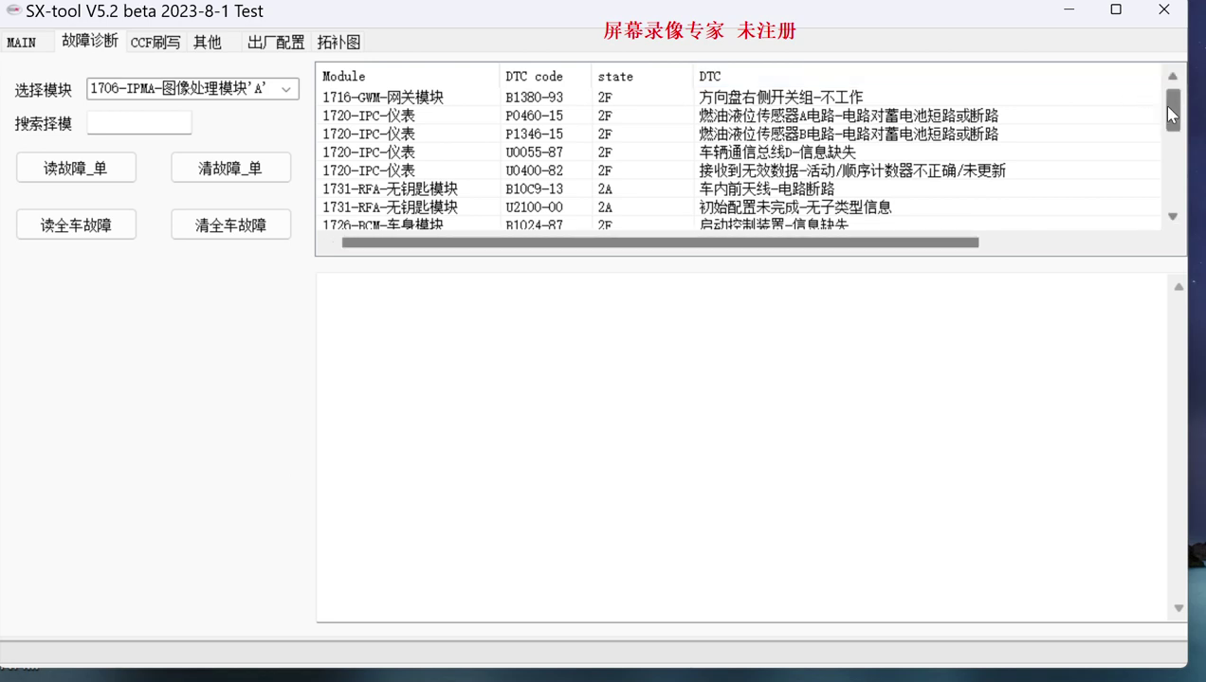
{"action": "left_click_drag", "start_coordinate": [1171, 114], "coordinate": [1178, 88]}
{"action": "left_click", "coordinate": [397, 154]}
{"action": "left_click", "coordinate": [396, 171]}
{"action": "left_click", "coordinate": [394, 189]}
{"action": "left_click", "coordinate": [395, 206]}
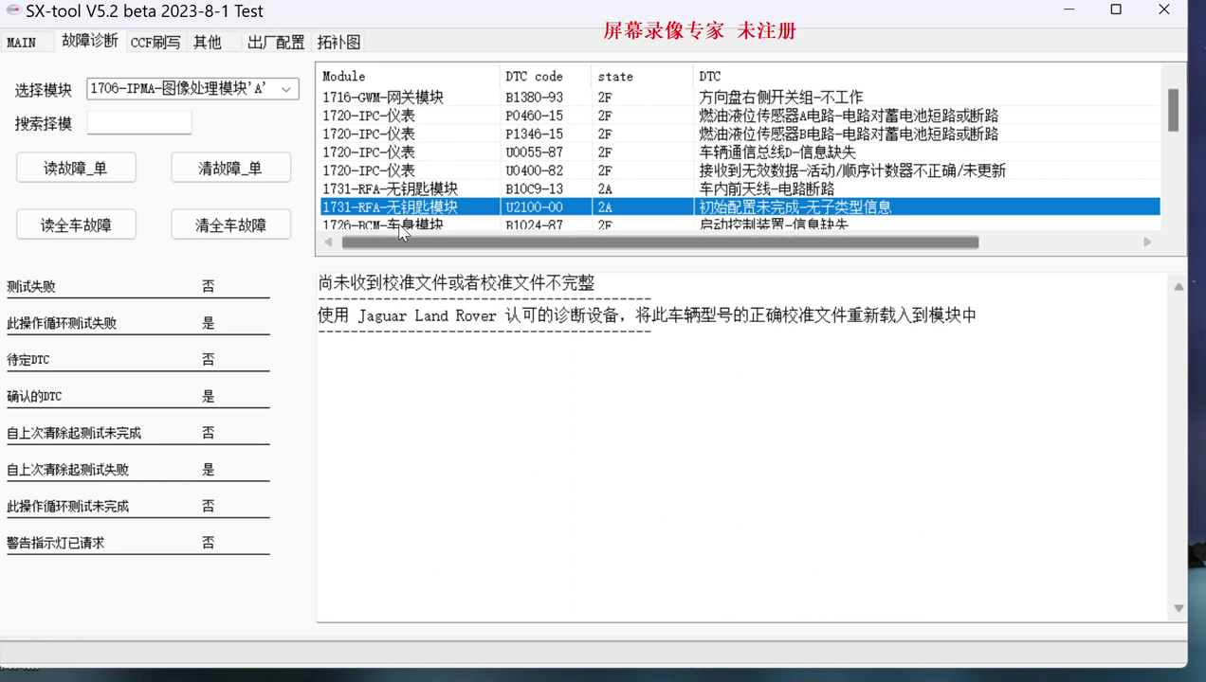
{"action": "left_click", "coordinate": [399, 225]}
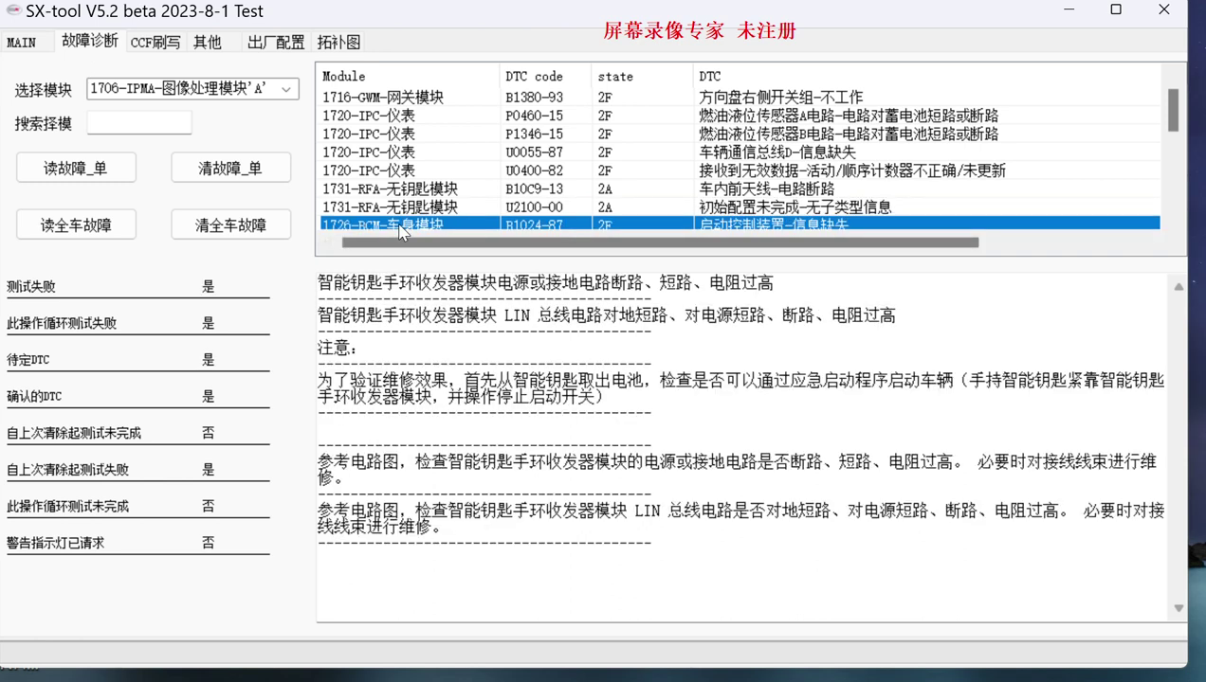
Step: Look through the list of diagnosable modules down to 17E7-EPIC, and switch to the other settings (其他)
{"action": "left_click", "coordinate": [288, 92]}
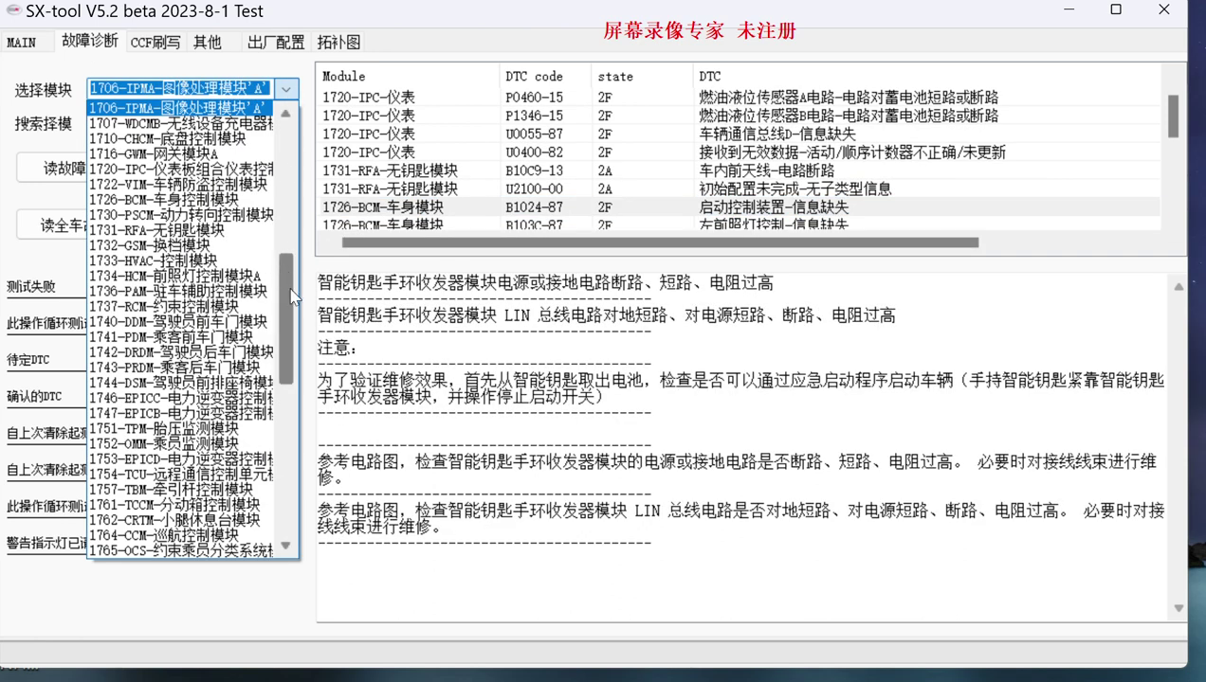
{"action": "scroll", "coordinate": [292, 297], "scroll_direction": "down", "scroll_amount": 11}
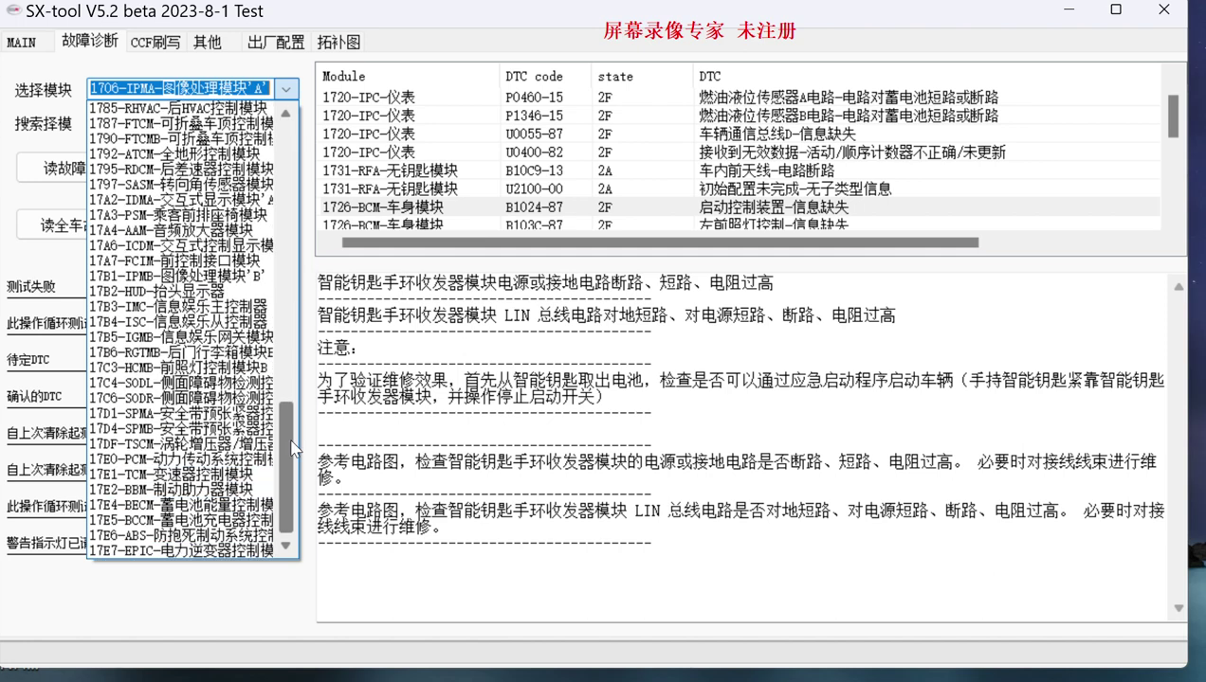
{"action": "left_click", "coordinate": [215, 49]}
{"action": "left_click", "coordinate": [209, 47]}
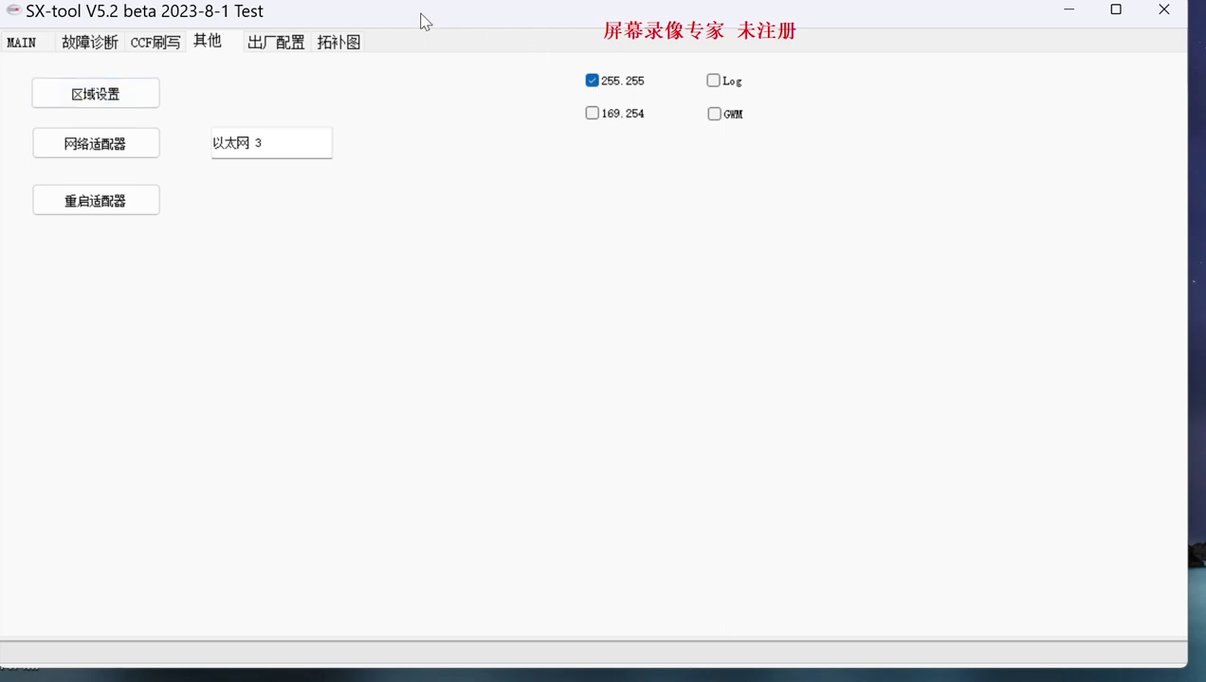
Step: Open the Windows network connections through the network adapter function (网络适配器) in the other settings
{"action": "left_click_drag", "start_coordinate": [414, 19], "coordinate": [434, 26]}
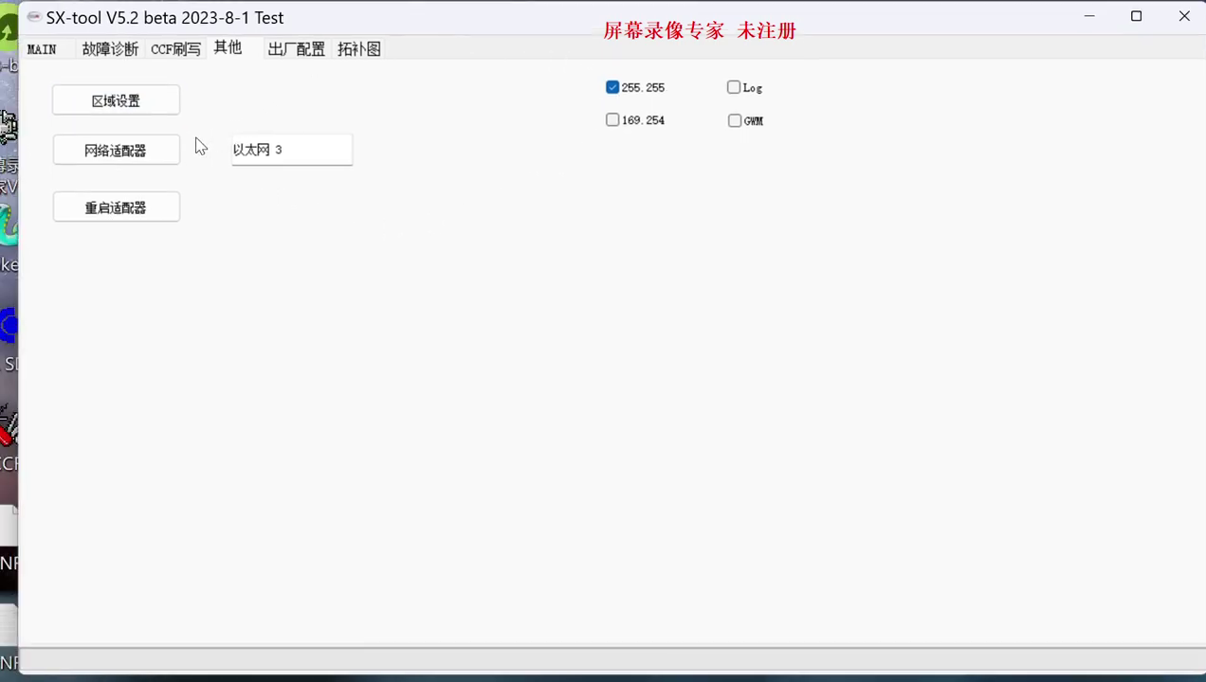
{"action": "left_click", "coordinate": [118, 152]}
{"action": "left_click", "coordinate": [95, 106]}
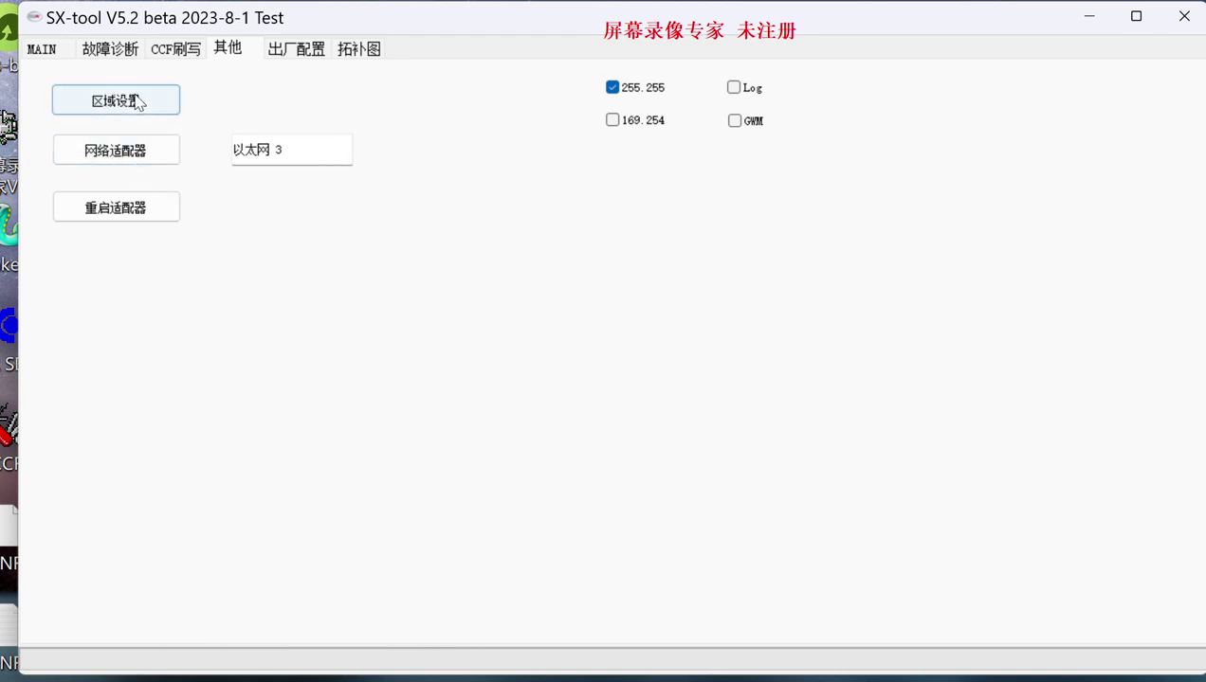
{"action": "left_click", "coordinate": [51, 50]}
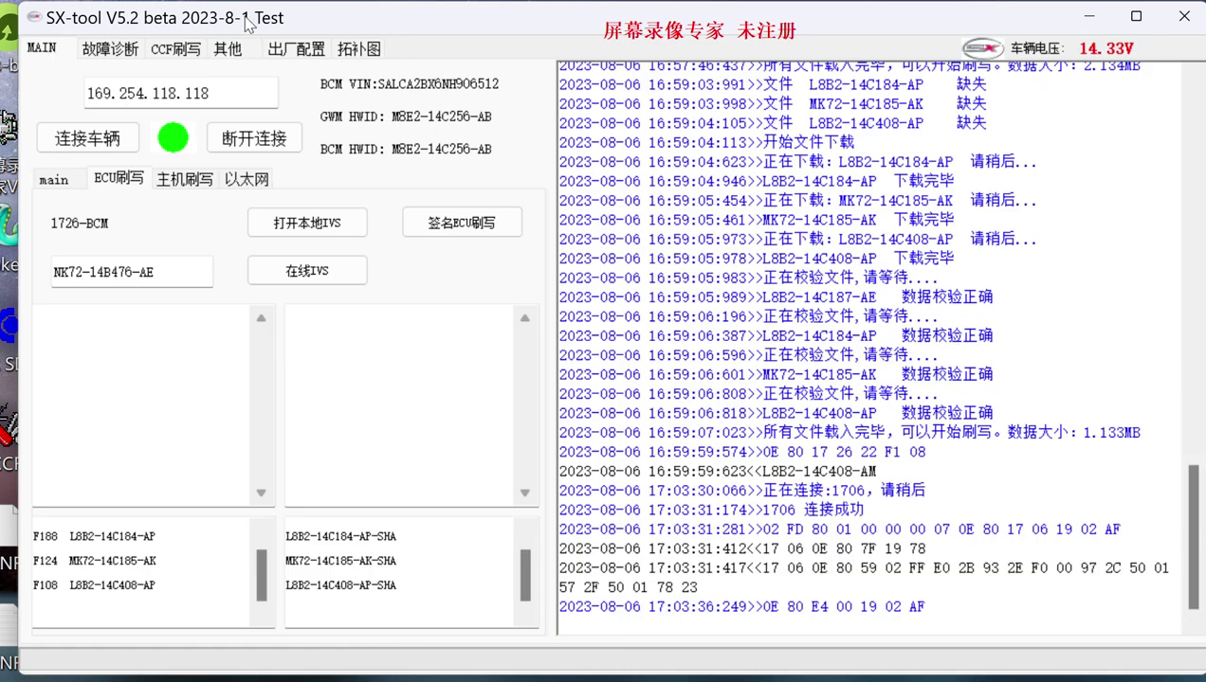
{"action": "left_click", "coordinate": [235, 52]}
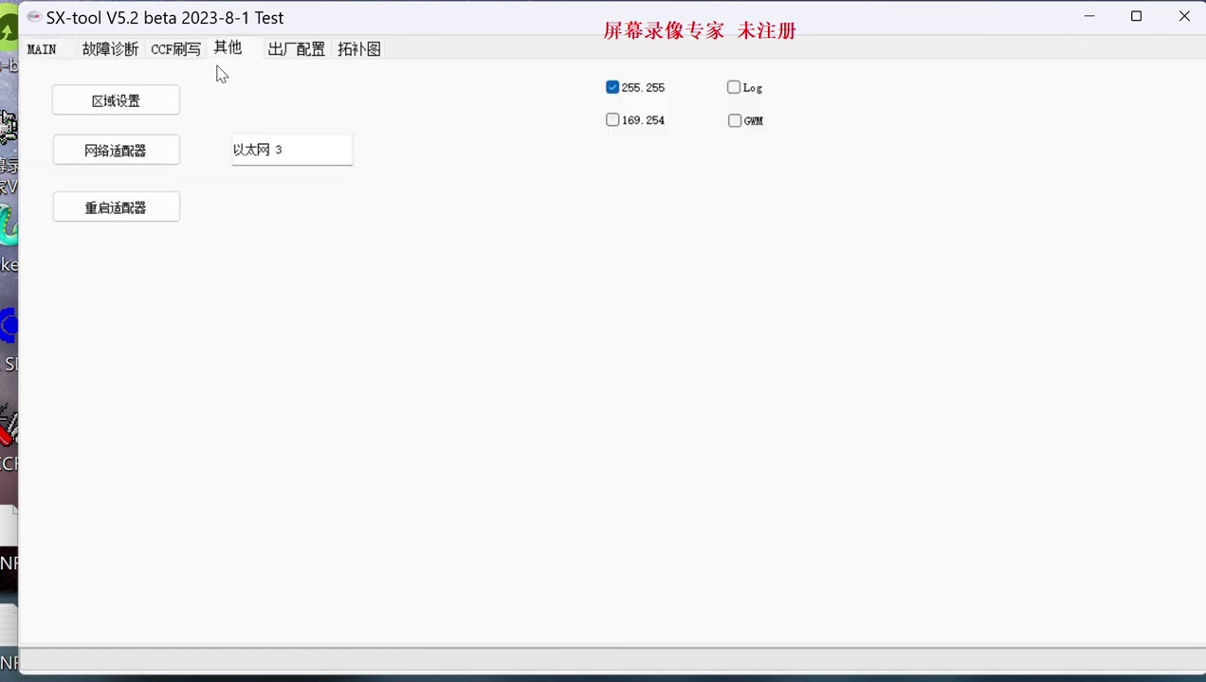
{"action": "left_click", "coordinate": [110, 160]}
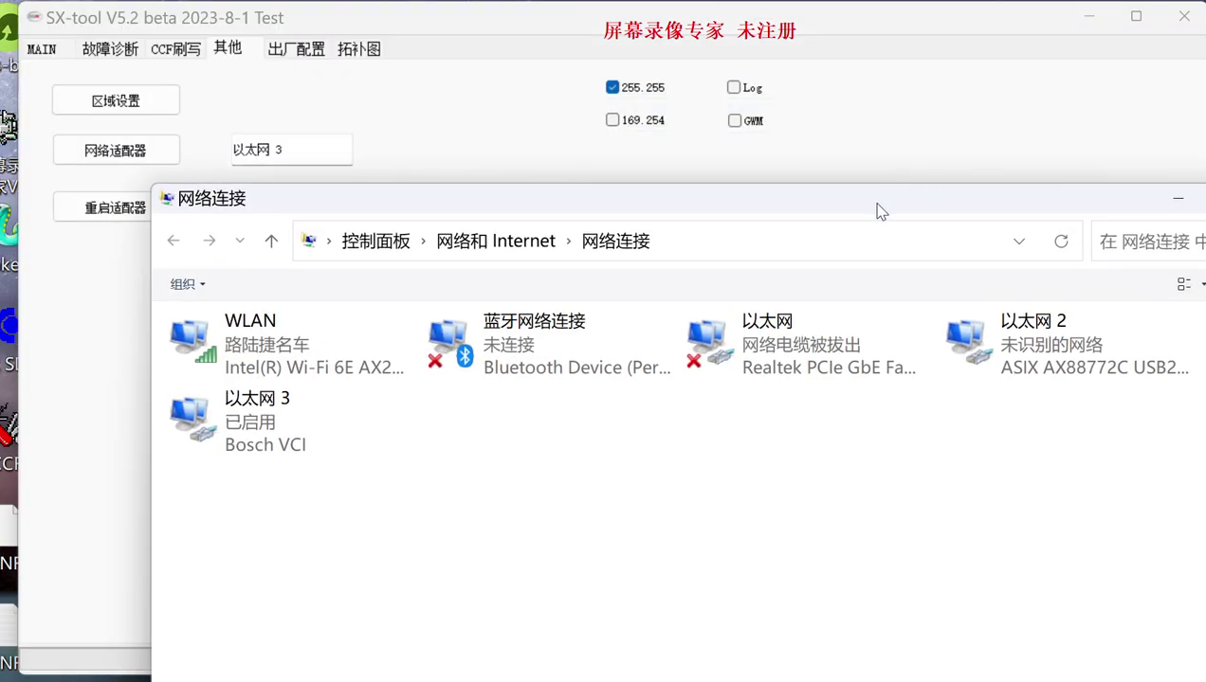
{"action": "left_click_drag", "start_coordinate": [877, 210], "coordinate": [774, 91]}
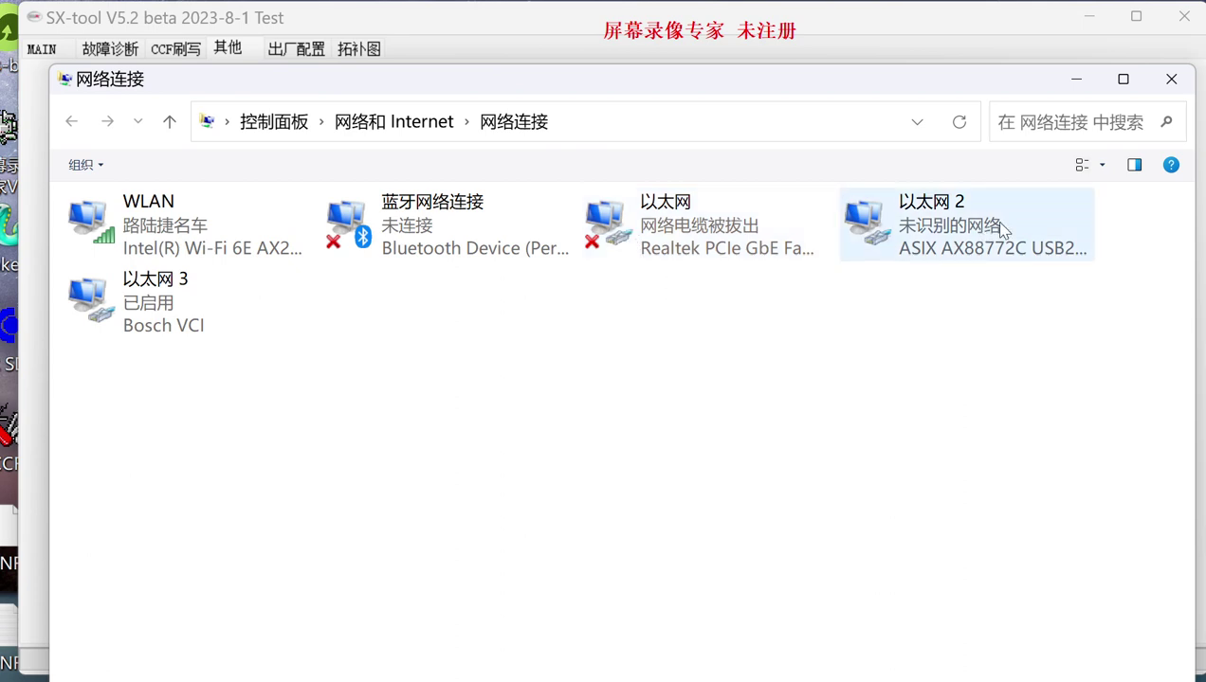
Step: Compare the network adapters 以太网 (Realtek), 以太网 3 (Bosch VCI) and 以太网 2 (ASIX AX88772C), ending with 以太网 2 selected
{"action": "left_click", "coordinate": [689, 242]}
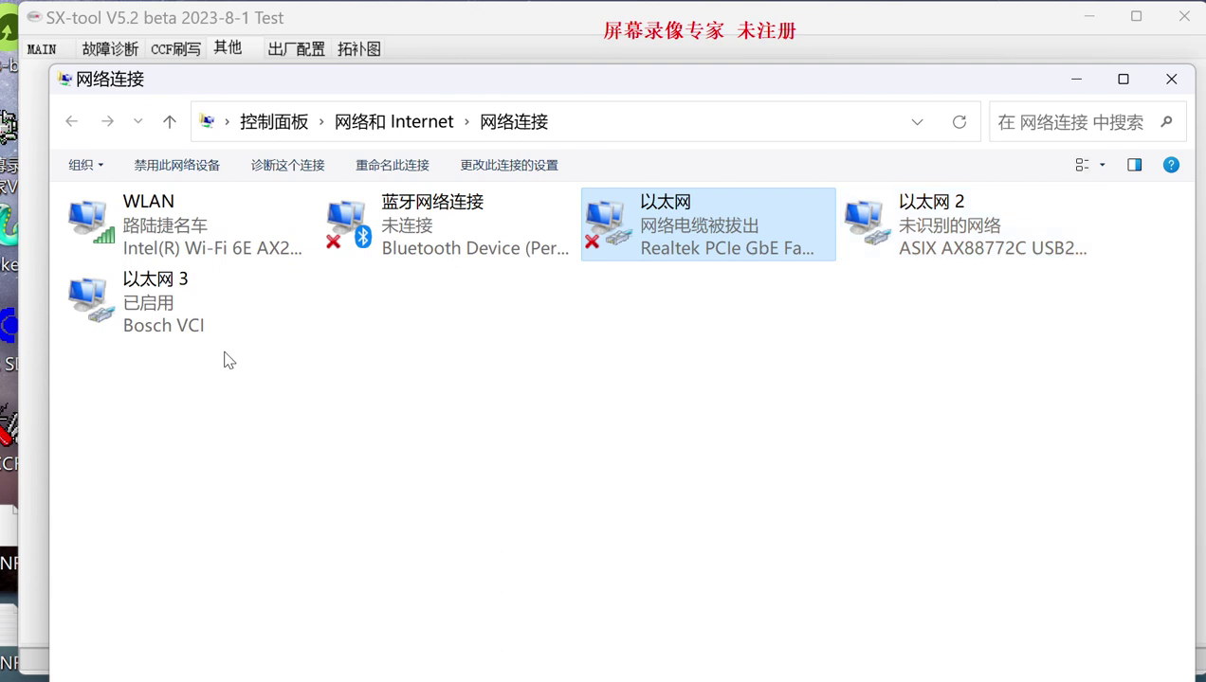
{"action": "left_click", "coordinate": [159, 325]}
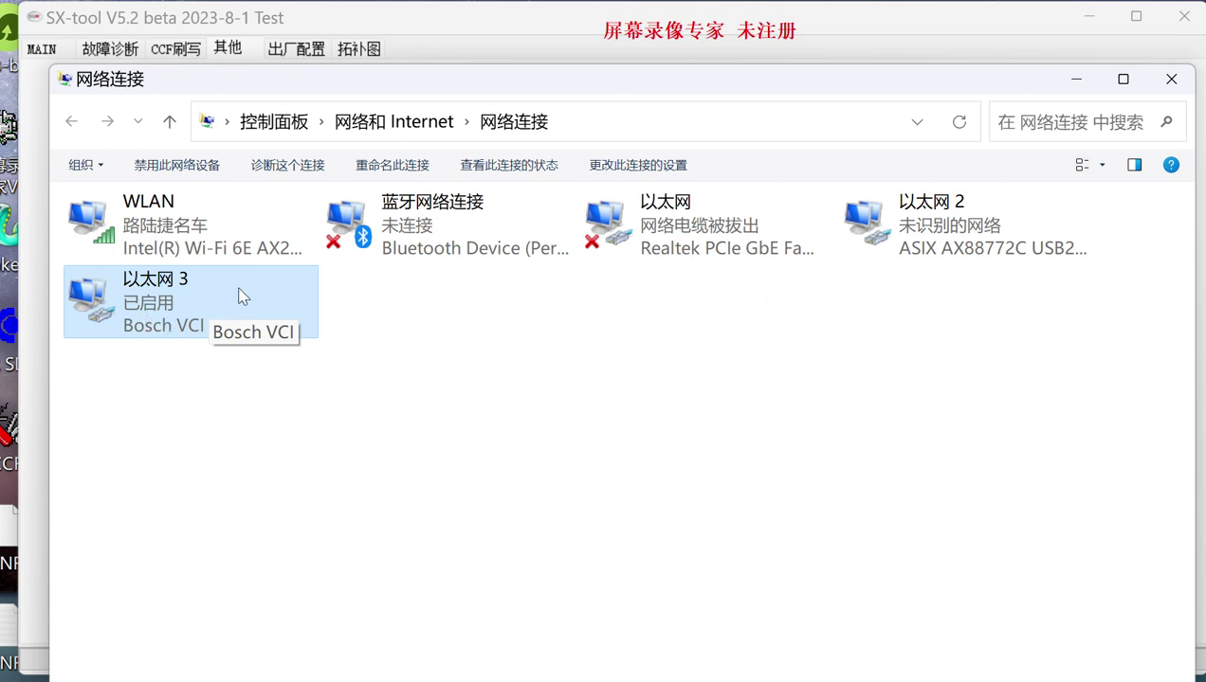
{"action": "left_click", "coordinate": [944, 218]}
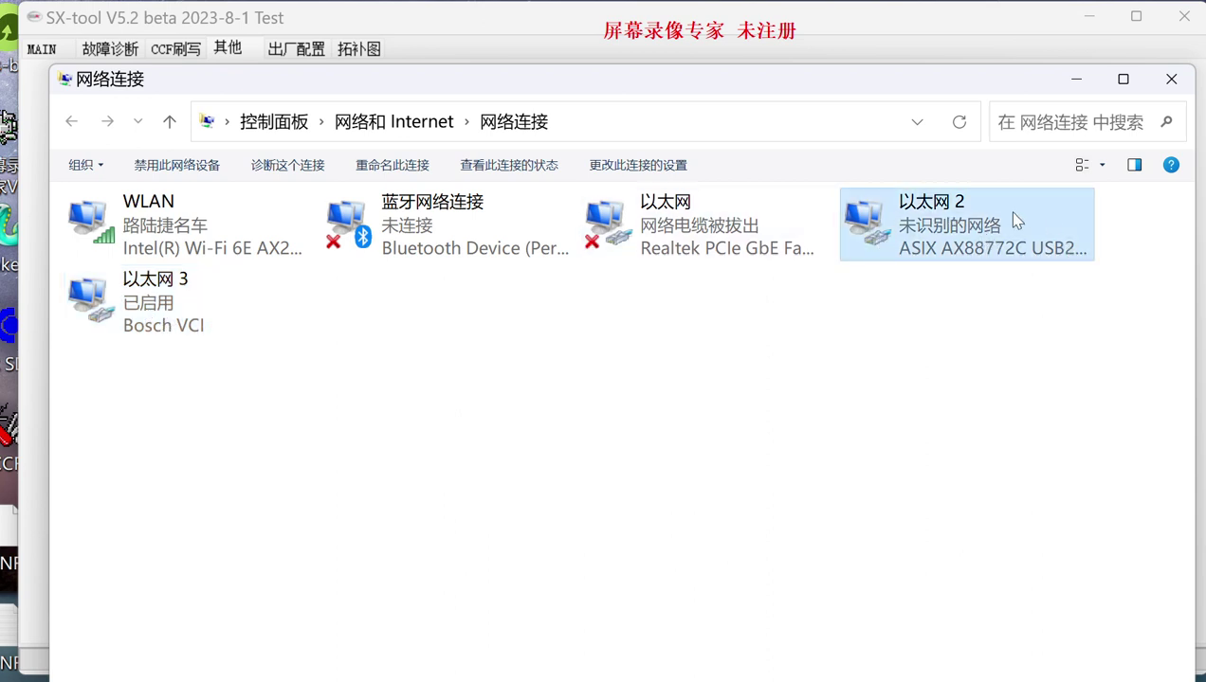
{"action": "left_click_drag", "start_coordinate": [994, 226], "coordinate": [981, 227]}
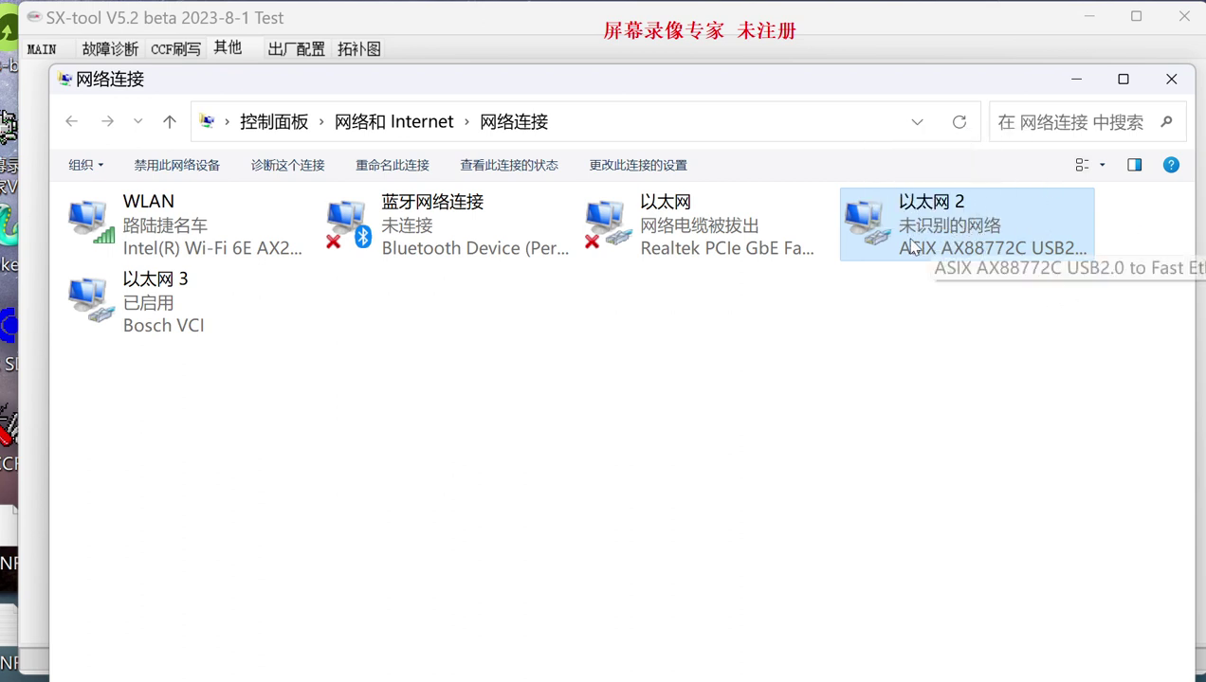
{"action": "left_click", "coordinate": [661, 231]}
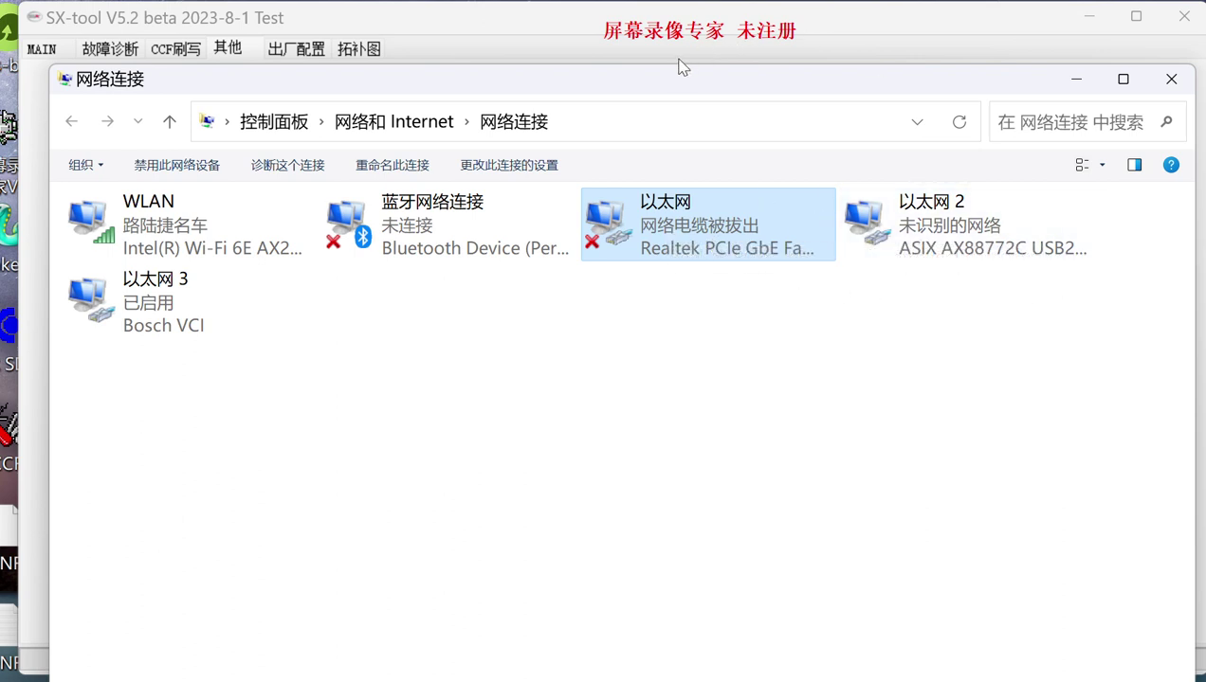
{"action": "left_click_drag", "start_coordinate": [654, 82], "coordinate": [645, 69]}
{"action": "left_click", "coordinate": [905, 217]}
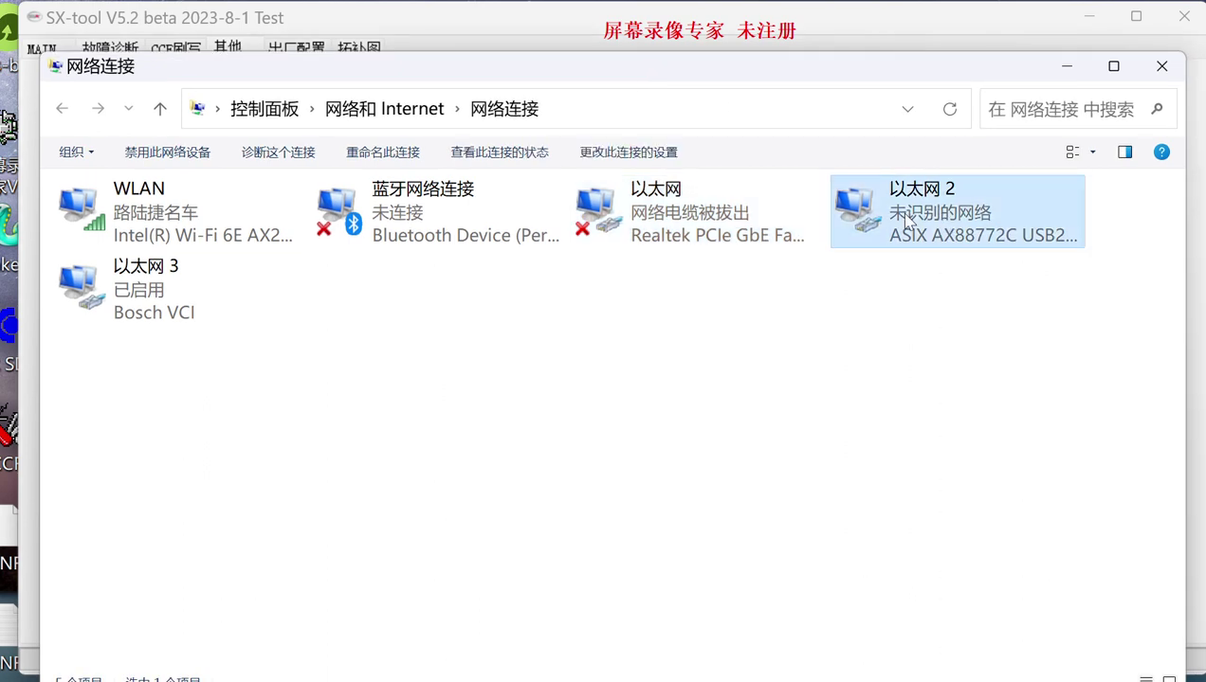
{"action": "right_click", "coordinate": [906, 217]}
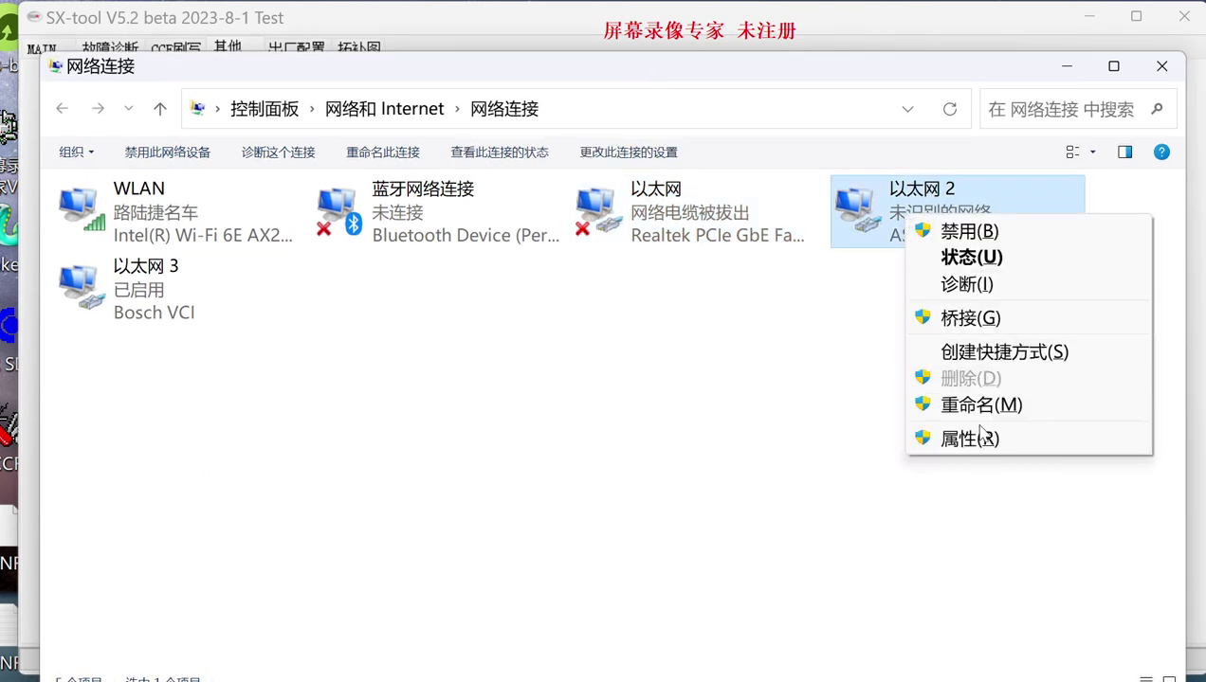
{"action": "left_click", "coordinate": [966, 439]}
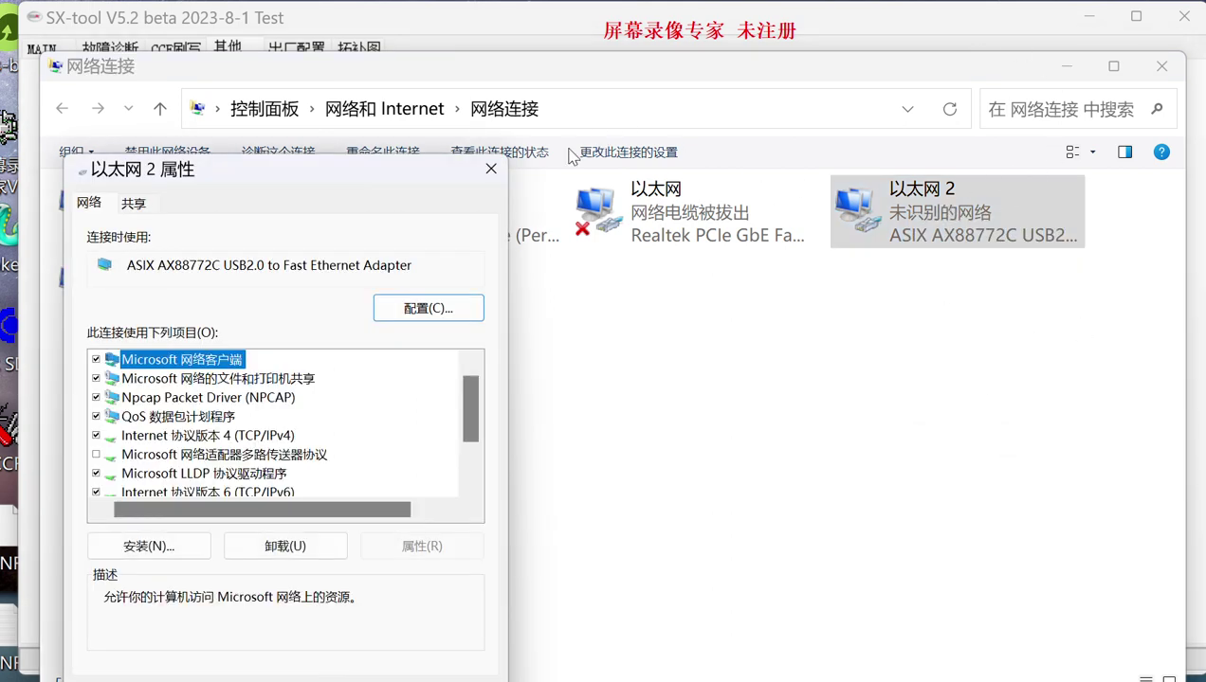
{"action": "left_click", "coordinate": [491, 169]}
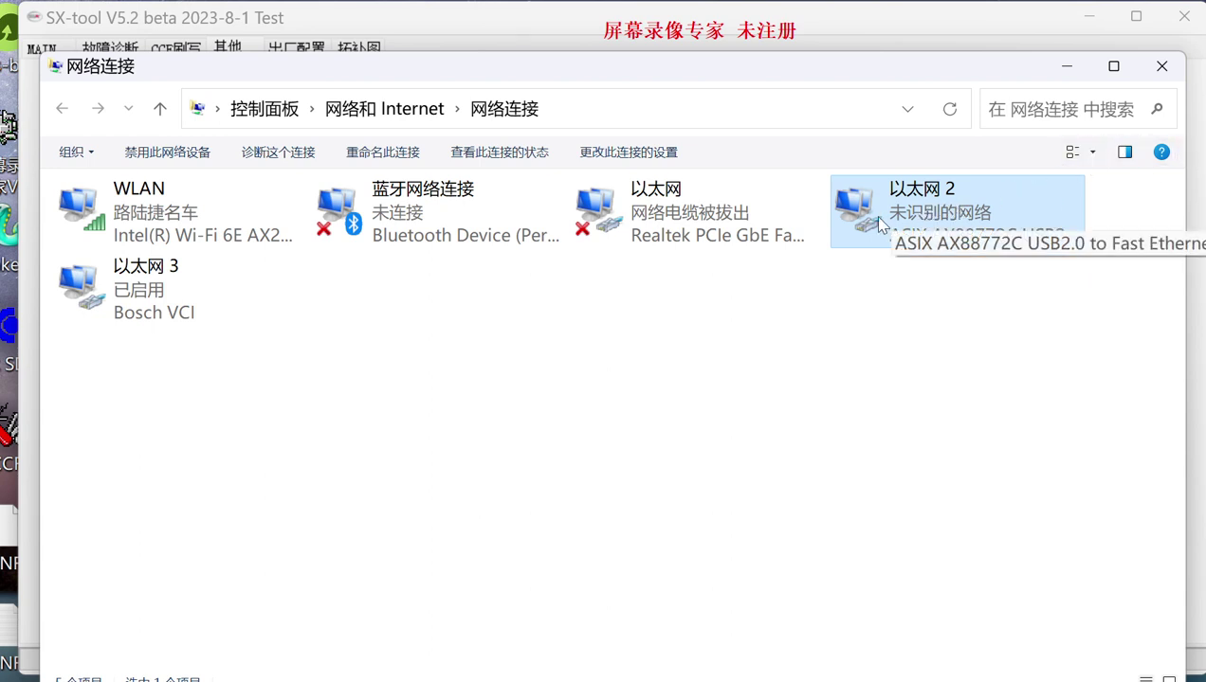
Step: Open the IPv4 properties of 以太网 2, try the manual IP address option, and set it to obtain the address automatically
{"action": "right_click", "coordinate": [881, 224]}
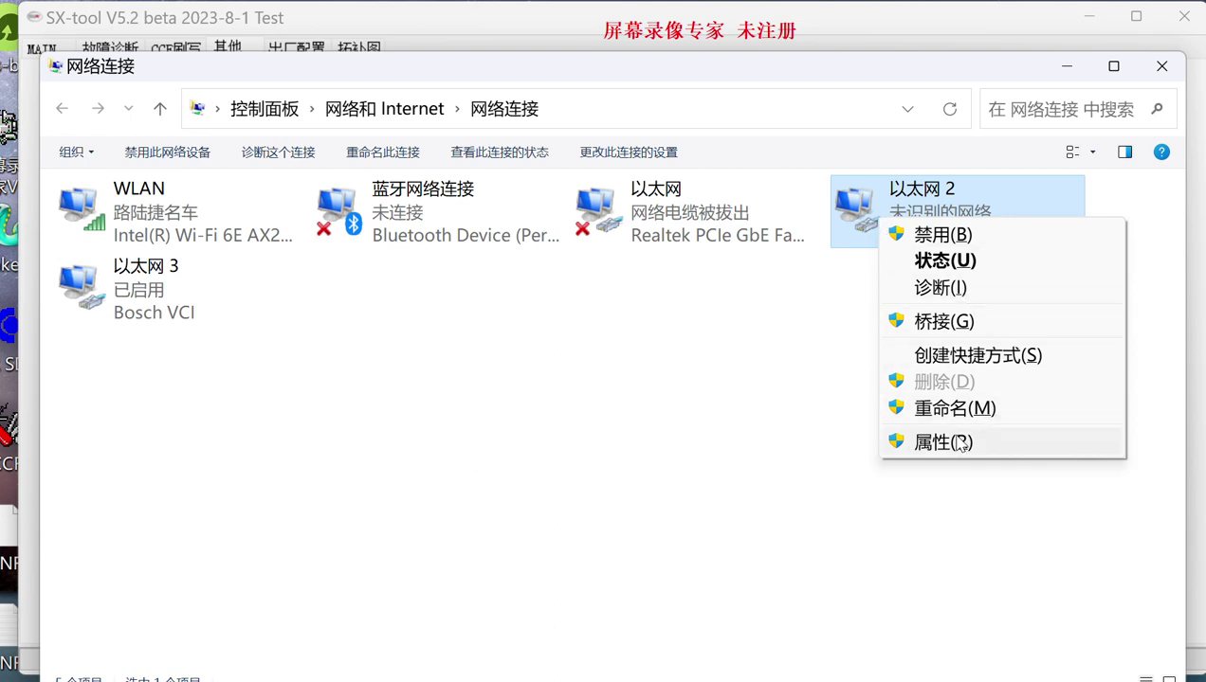
{"action": "left_click", "coordinate": [960, 444]}
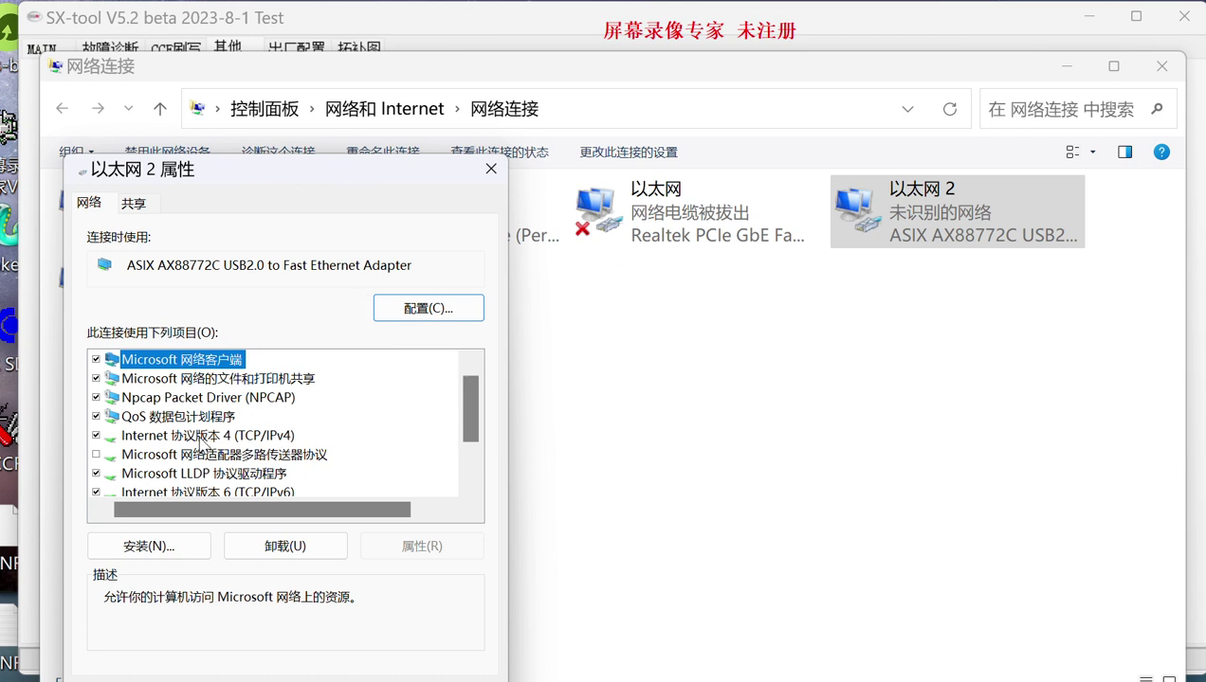
{"action": "double_click", "coordinate": [201, 436]}
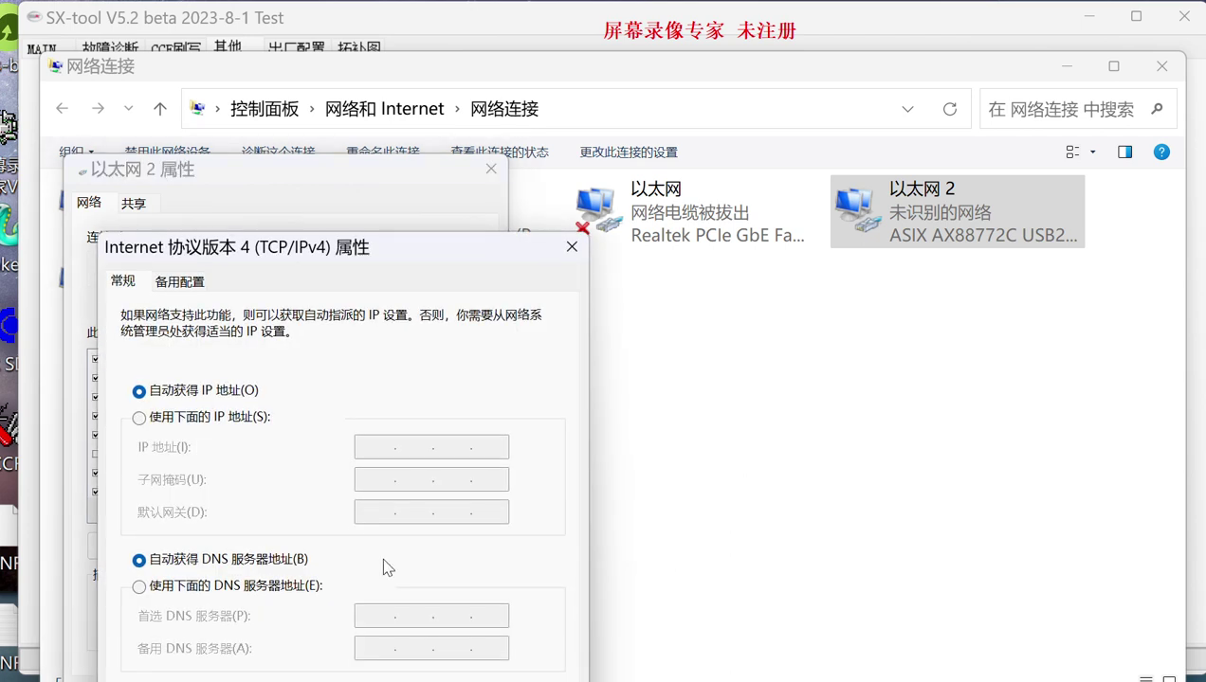
{"action": "left_click_drag", "start_coordinate": [295, 256], "coordinate": [294, 102]}
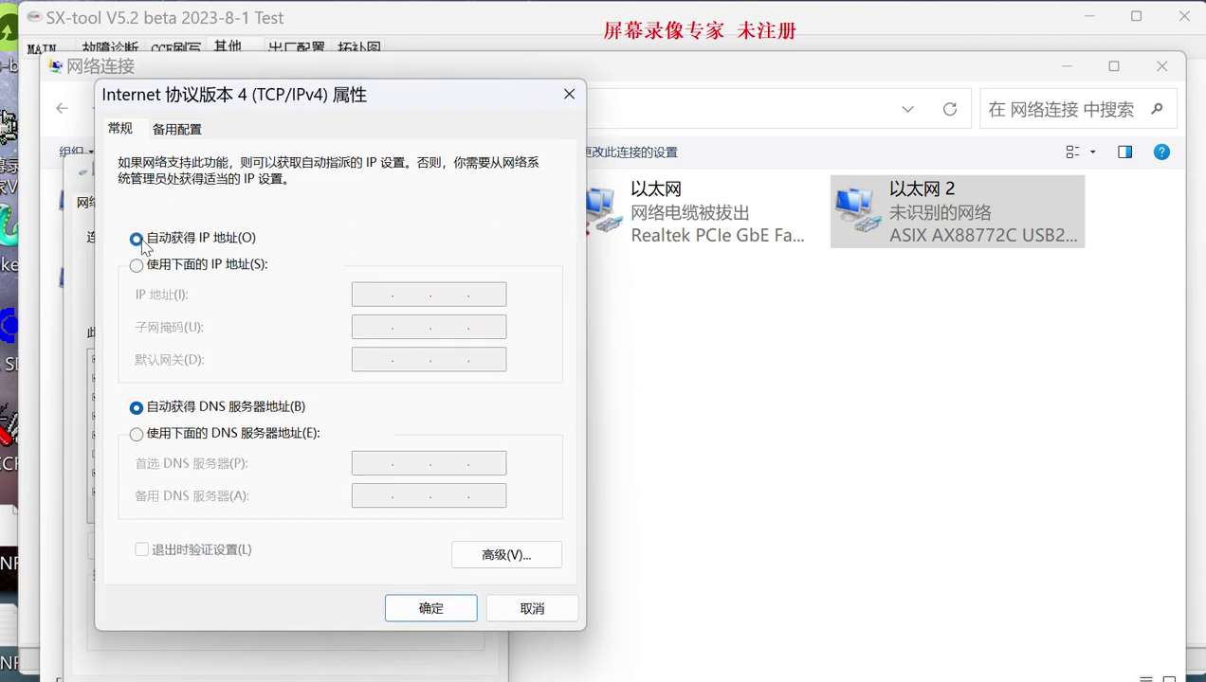
{"action": "left_click", "coordinate": [138, 267]}
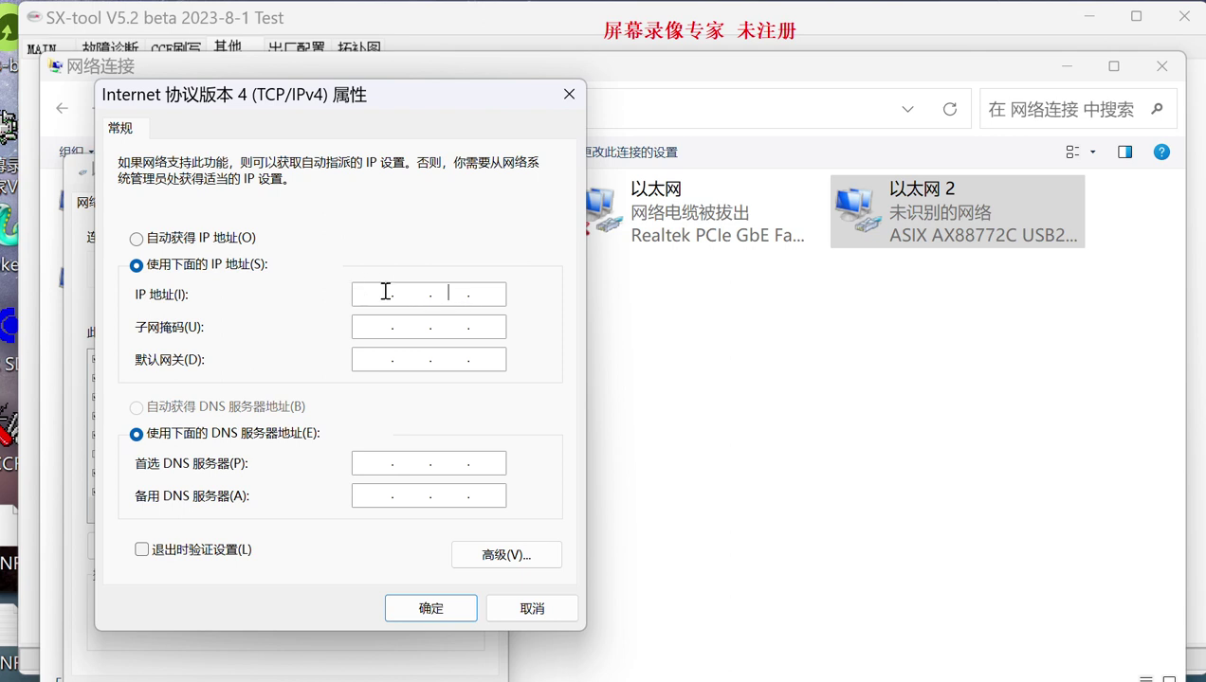
{"action": "left_click", "coordinate": [137, 239]}
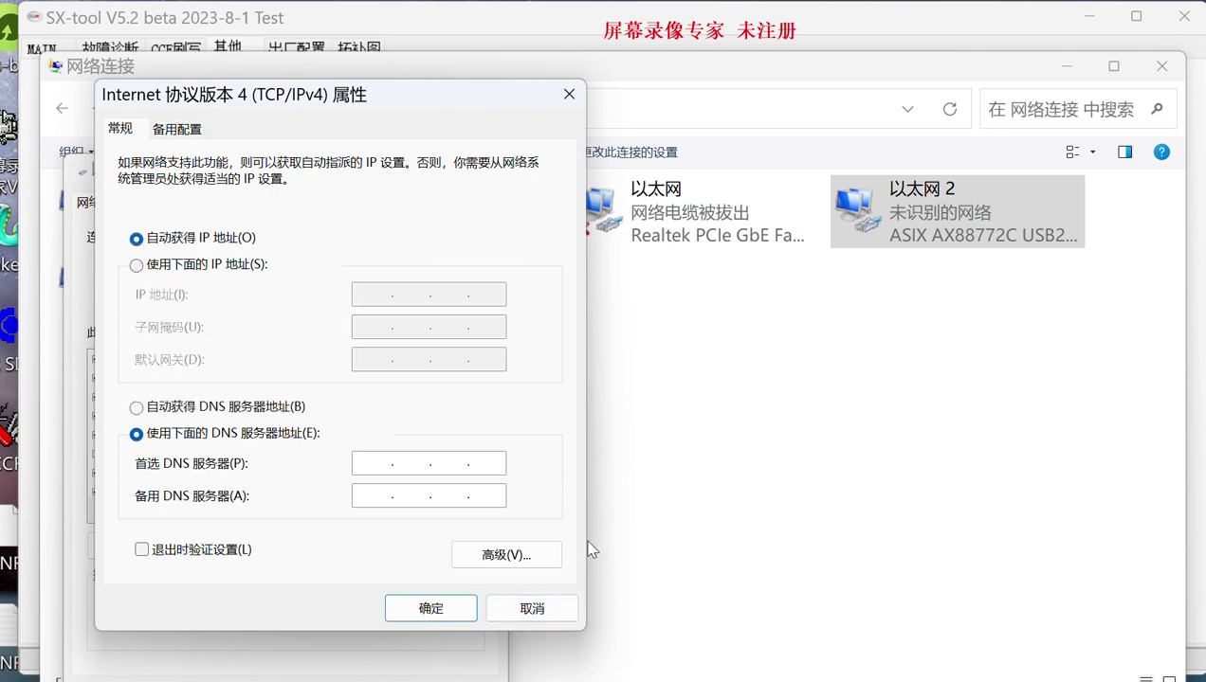
Step: Turn off the automatic metric in the advanced TCP/IP settings of 以太网 2 and accept the IPv4 settings
{"action": "left_click", "coordinate": [508, 557]}
{"action": "left_click", "coordinate": [151, 535]}
{"action": "left_click", "coordinate": [151, 536]}
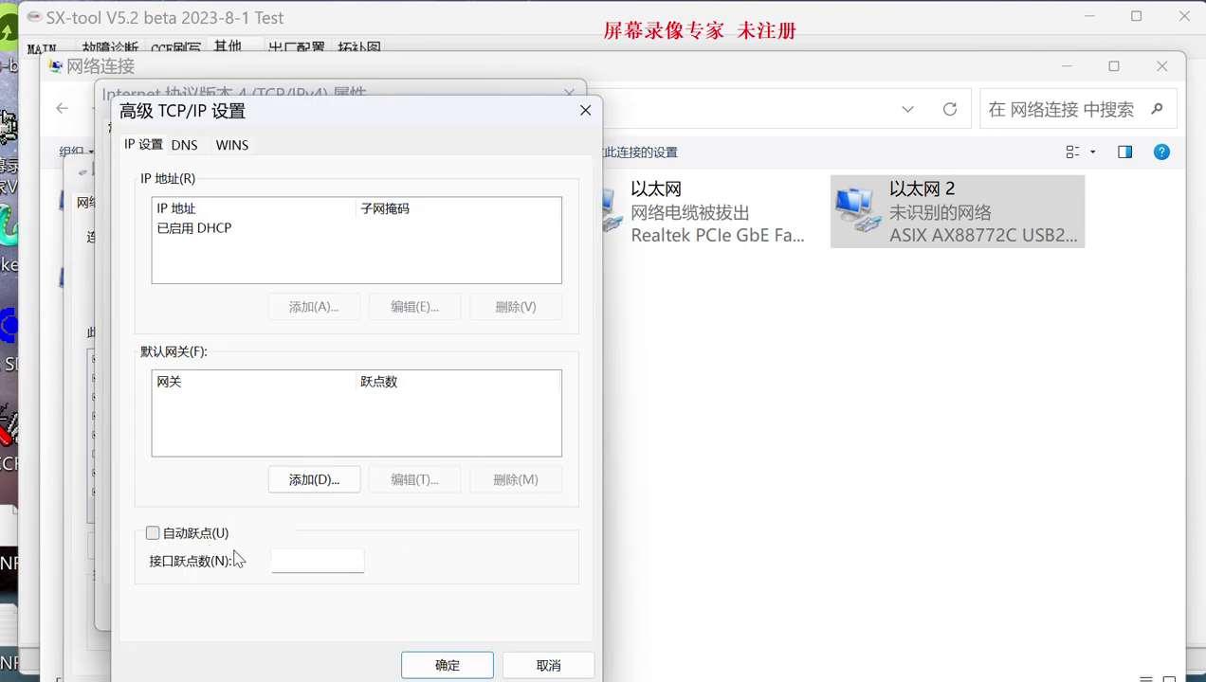
{"action": "left_click", "coordinate": [303, 568]}
{"action": "left_click", "coordinate": [438, 663]}
{"action": "left_click", "coordinate": [439, 614]}
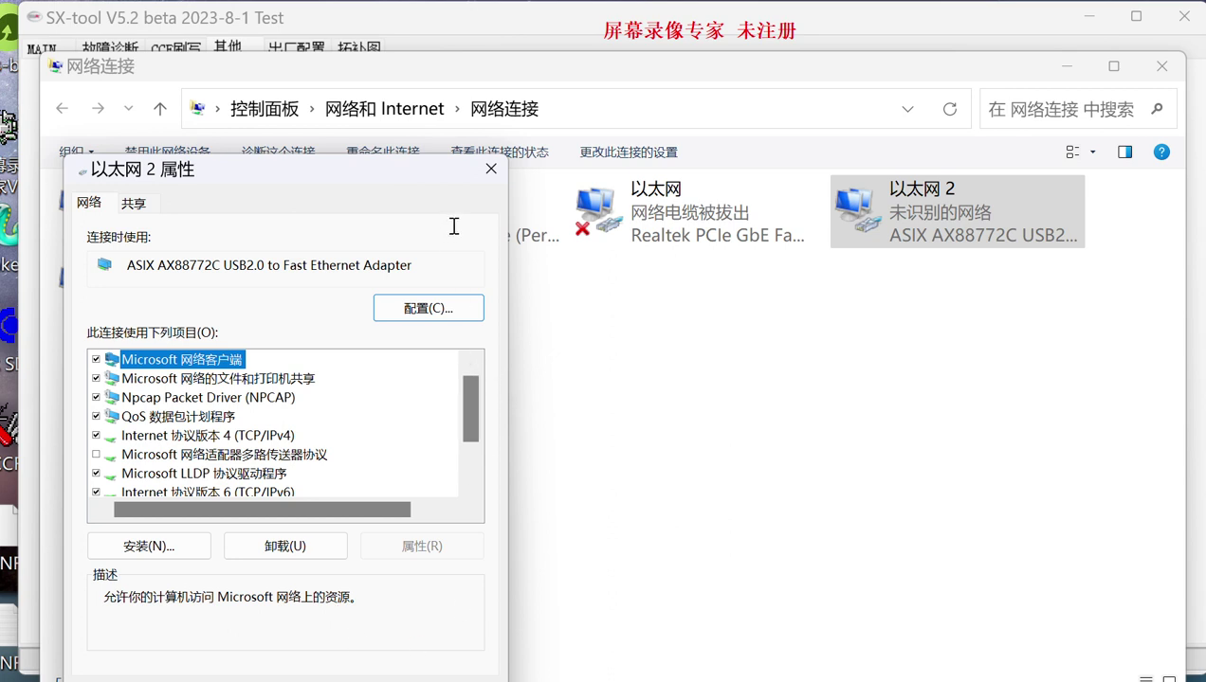
Step: Leave the 以太网 2 properties and restart the 以太网 3 (Bosch VCI) adapter by disabling and re-enabling it in the network connections
{"action": "left_click", "coordinate": [490, 169]}
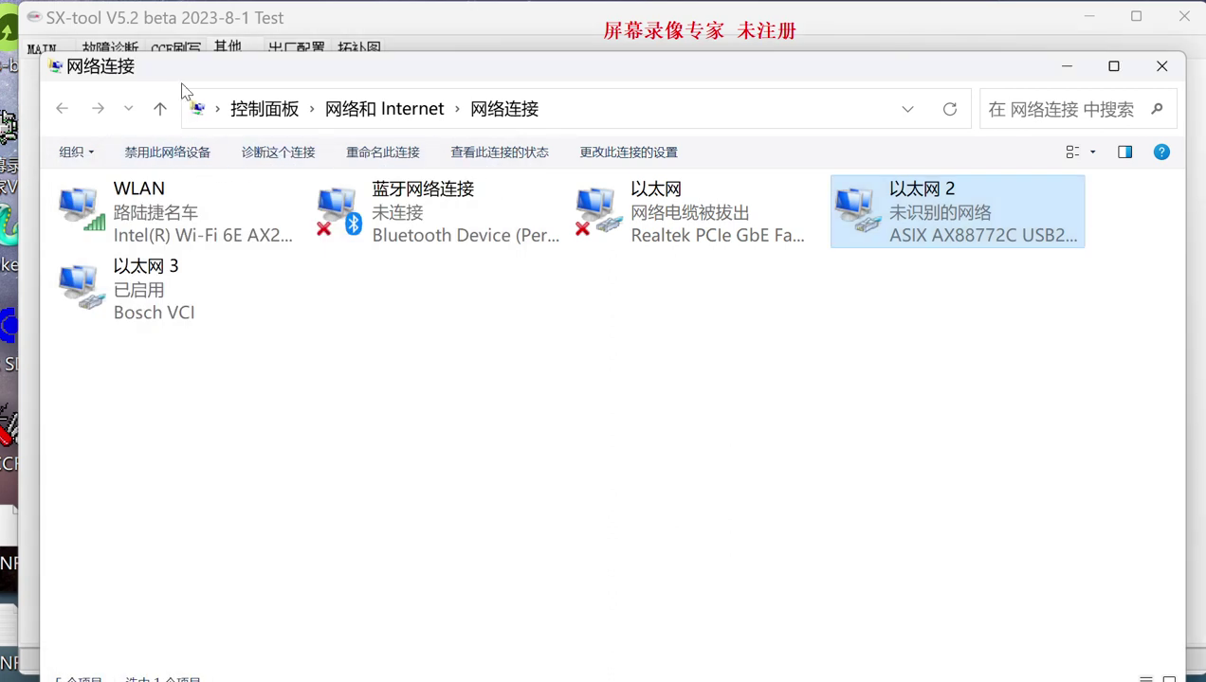
{"action": "left_click_drag", "start_coordinate": [175, 74], "coordinate": [176, 48]}
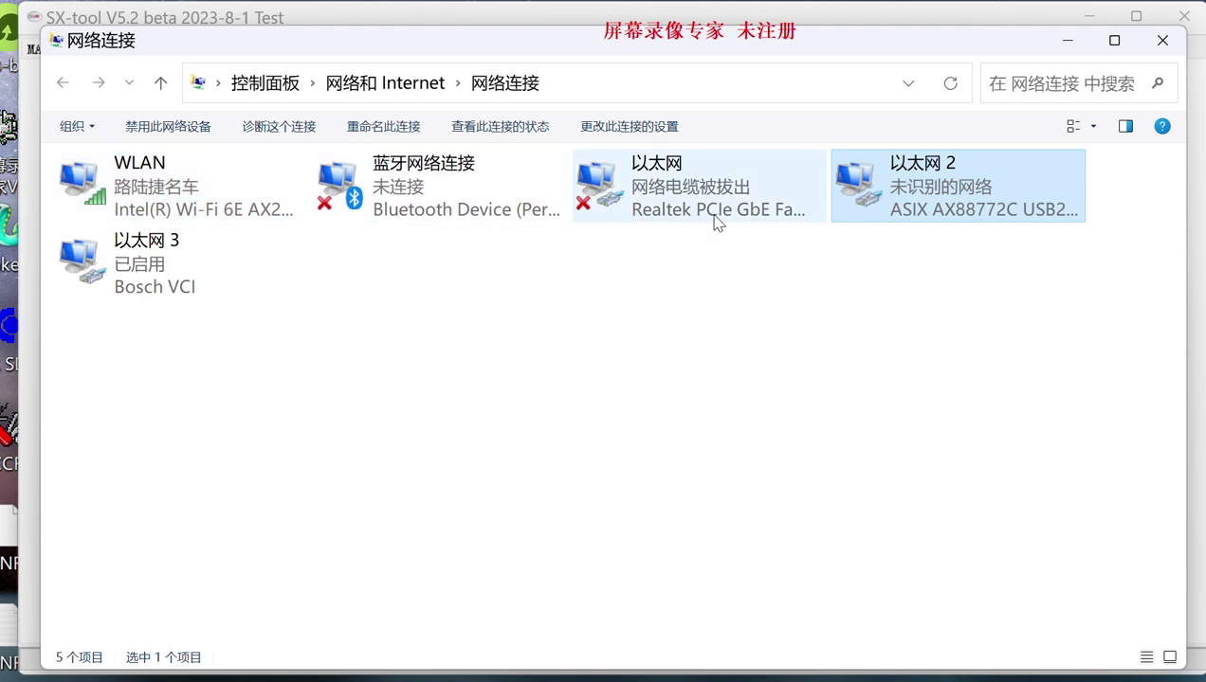
{"action": "right_click", "coordinate": [149, 285]}
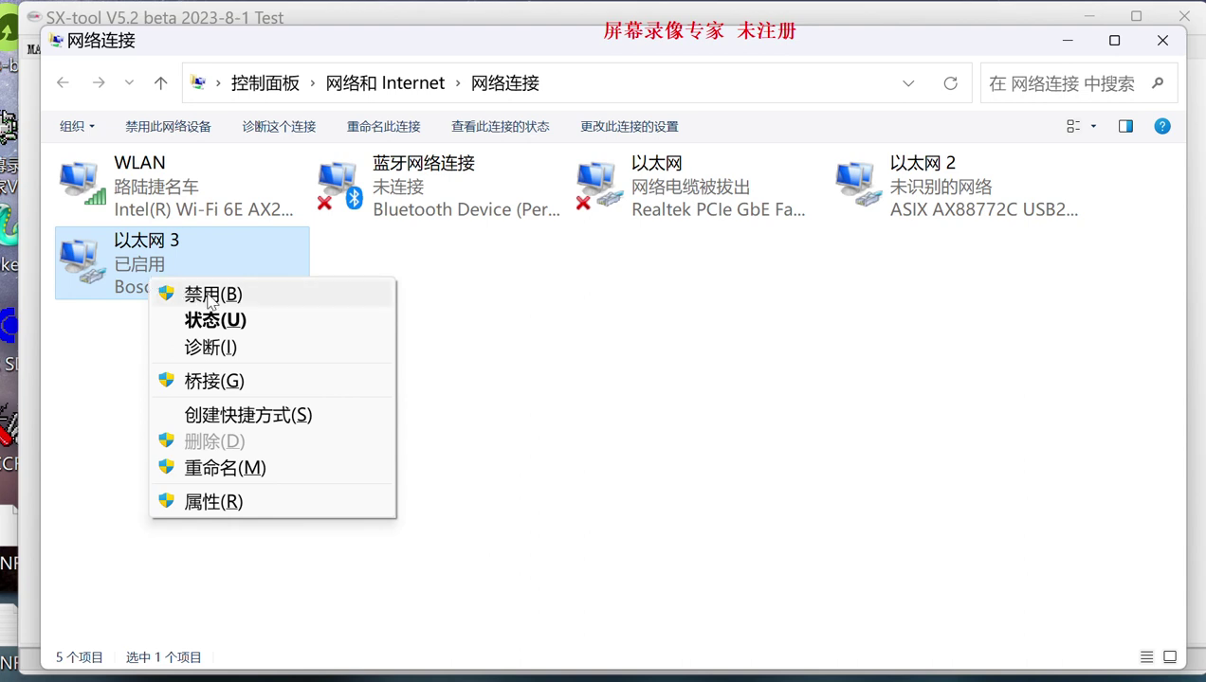
{"action": "left_click", "coordinate": [209, 296]}
{"action": "right_click", "coordinate": [165, 266]}
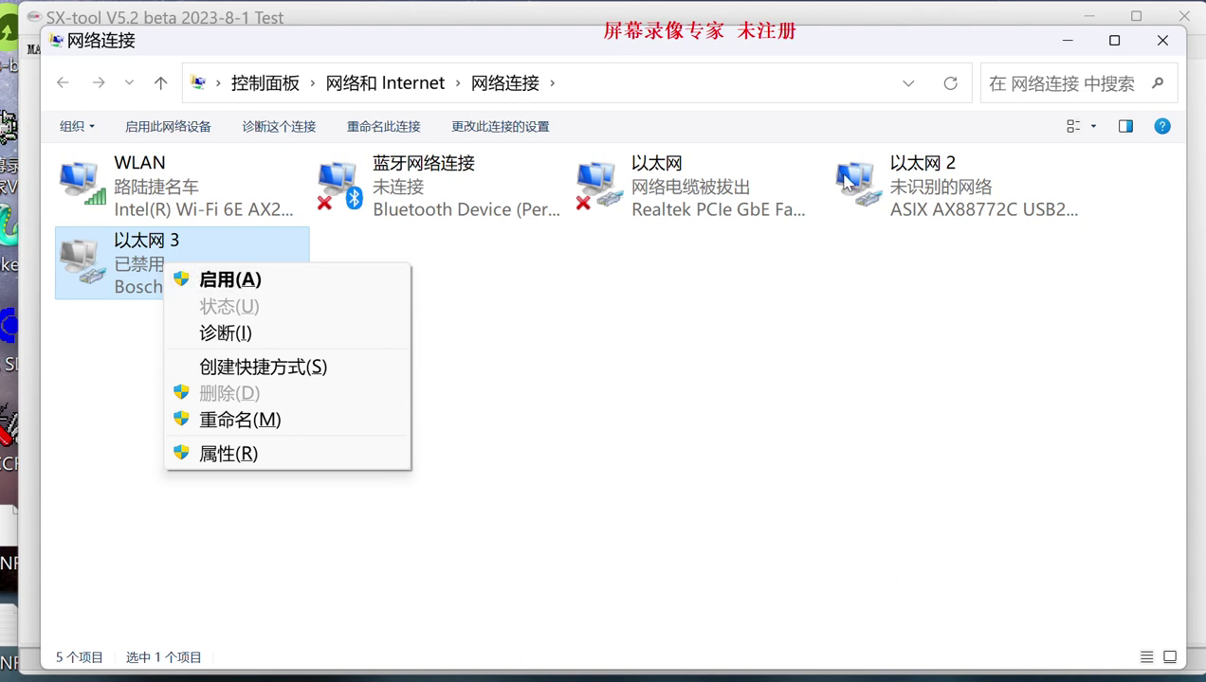
{"action": "left_click", "coordinate": [224, 281]}
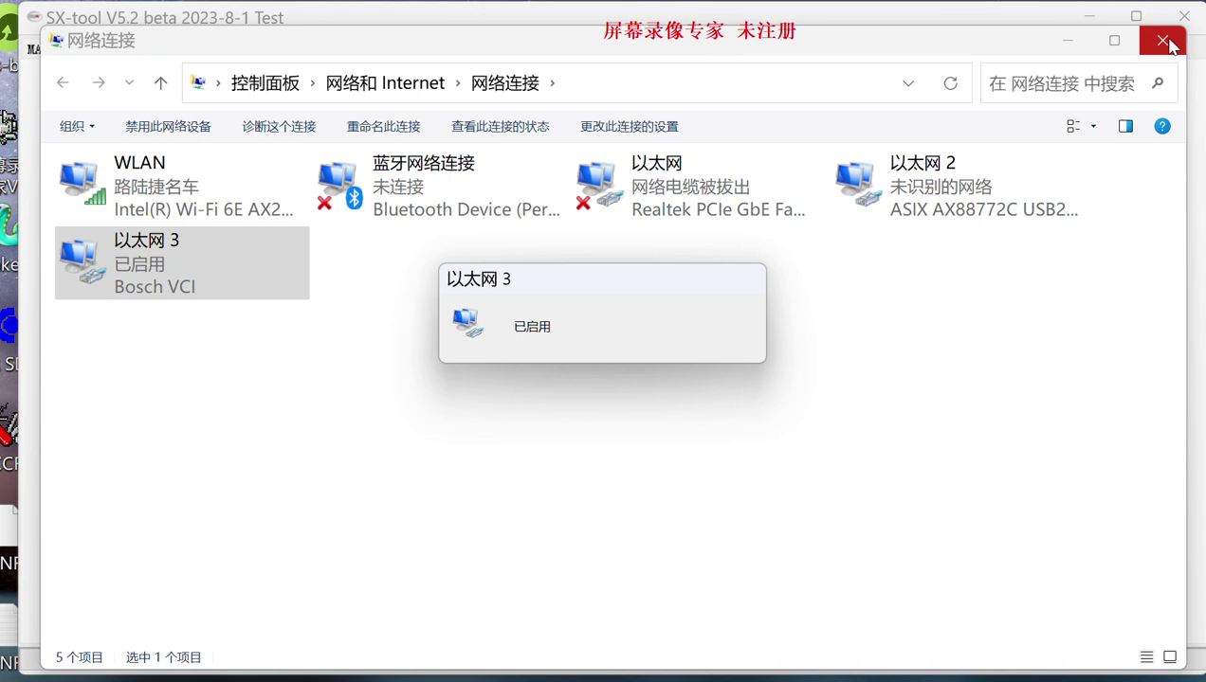
{"action": "left_click", "coordinate": [1162, 41]}
Step: Reopen the network connections through the network adapter function (网络适配器), review the listed adapters, and close the window
{"action": "left_click", "coordinate": [132, 167]}
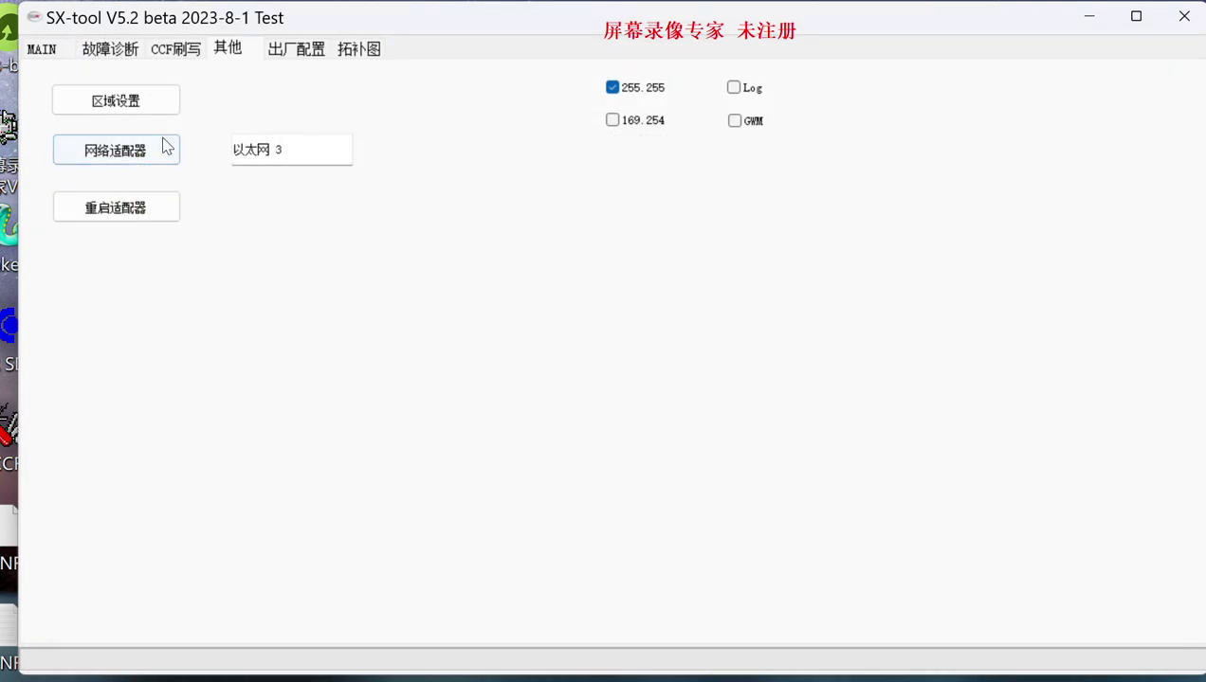
{"action": "left_click", "coordinate": [138, 159]}
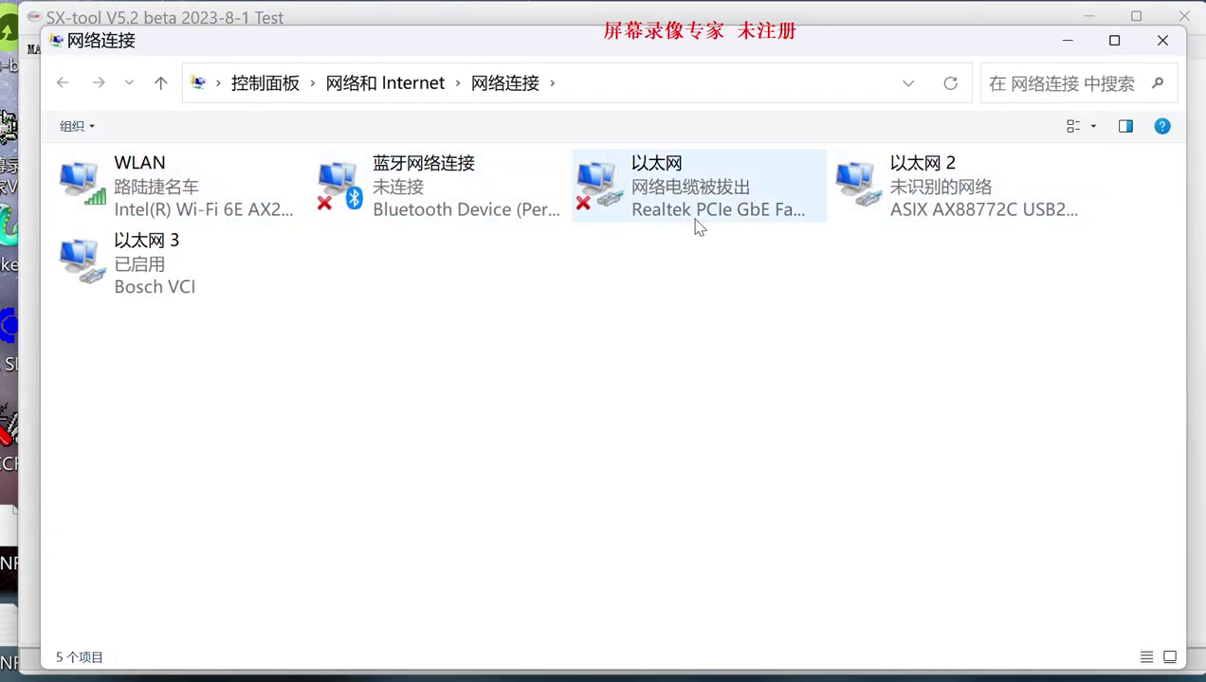
{"action": "left_click_drag", "start_coordinate": [1094, 298], "coordinate": [905, 313]}
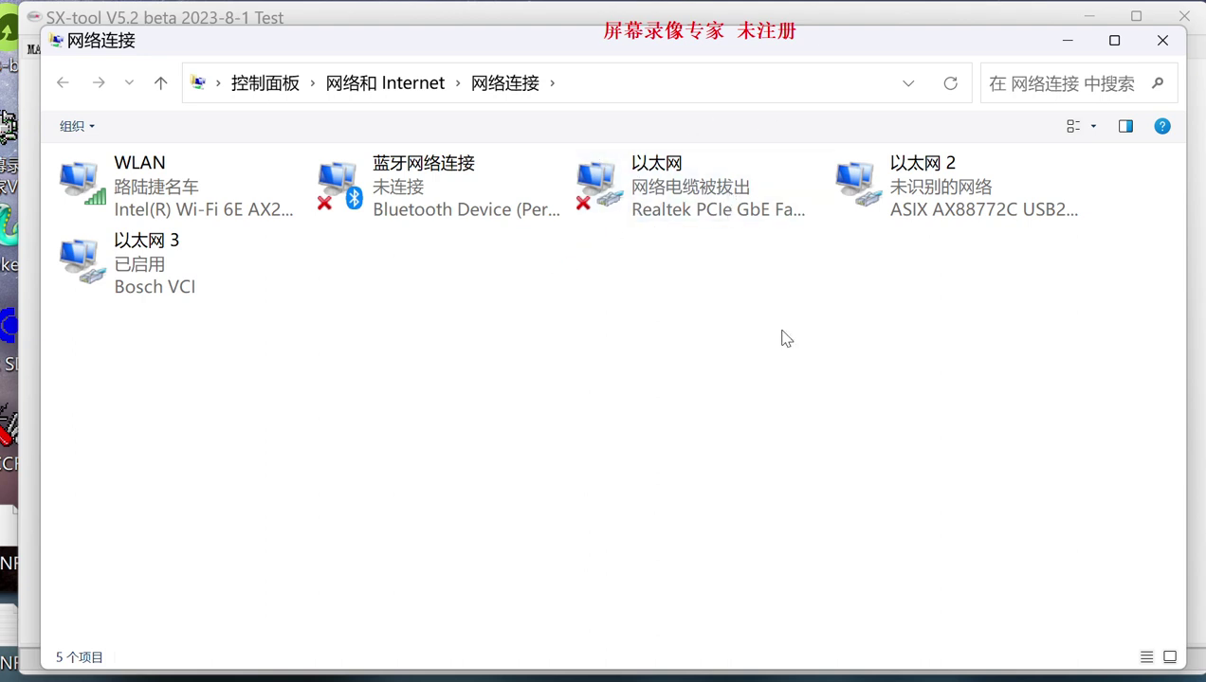
{"action": "left_click", "coordinate": [1161, 41]}
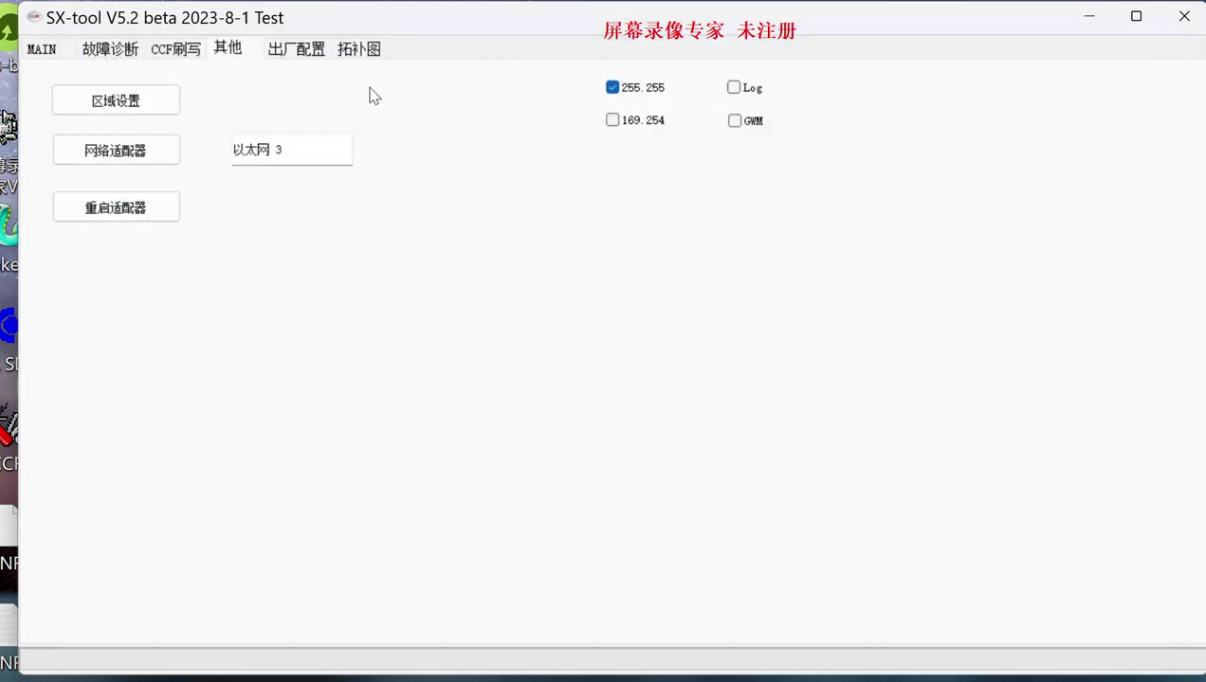
Step: Look through the factory configuration (出厂配置), CCF flashing (CCF刷写) and fault diagnosis (故障诊断) pages, ending on the MAIN page
{"action": "left_click", "coordinate": [283, 52]}
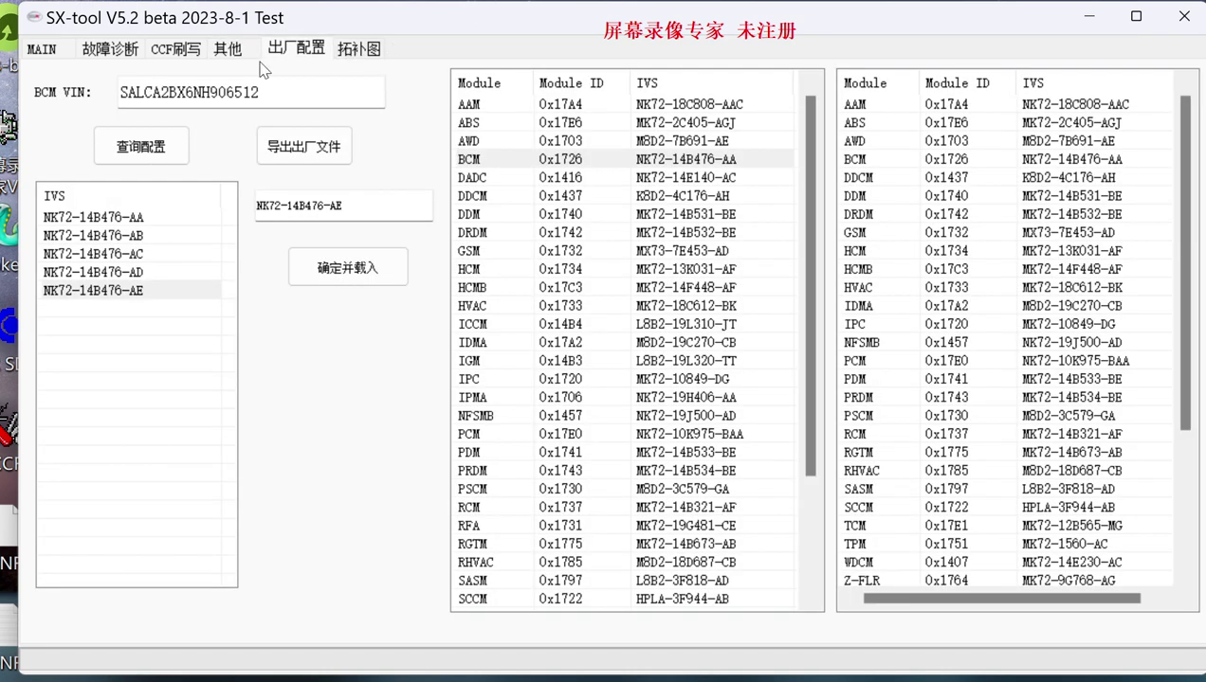
{"action": "left_click", "coordinate": [174, 53]}
{"action": "left_click", "coordinate": [117, 57]}
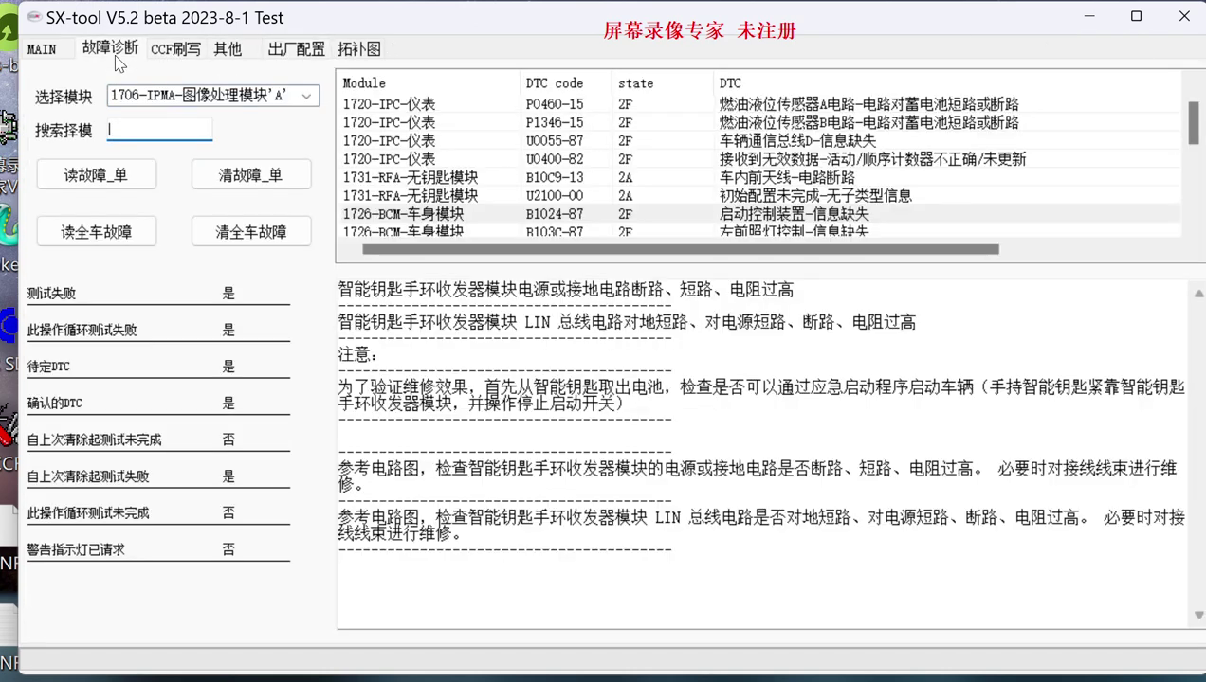
{"action": "left_click", "coordinate": [49, 50]}
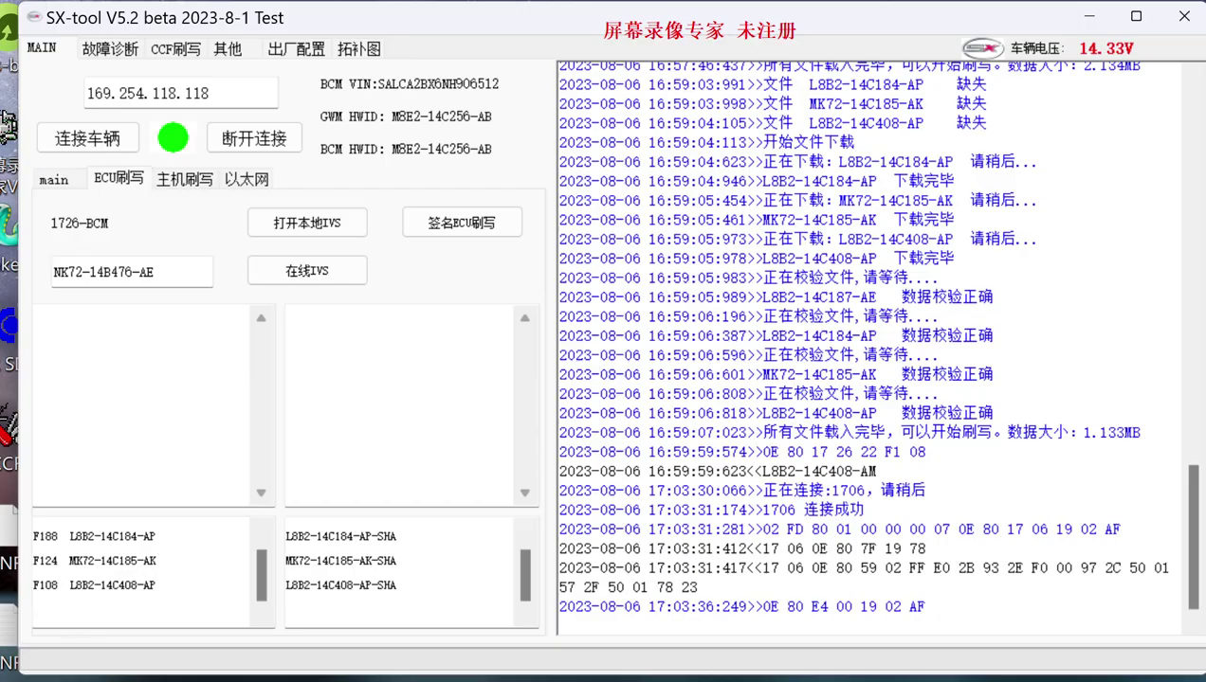